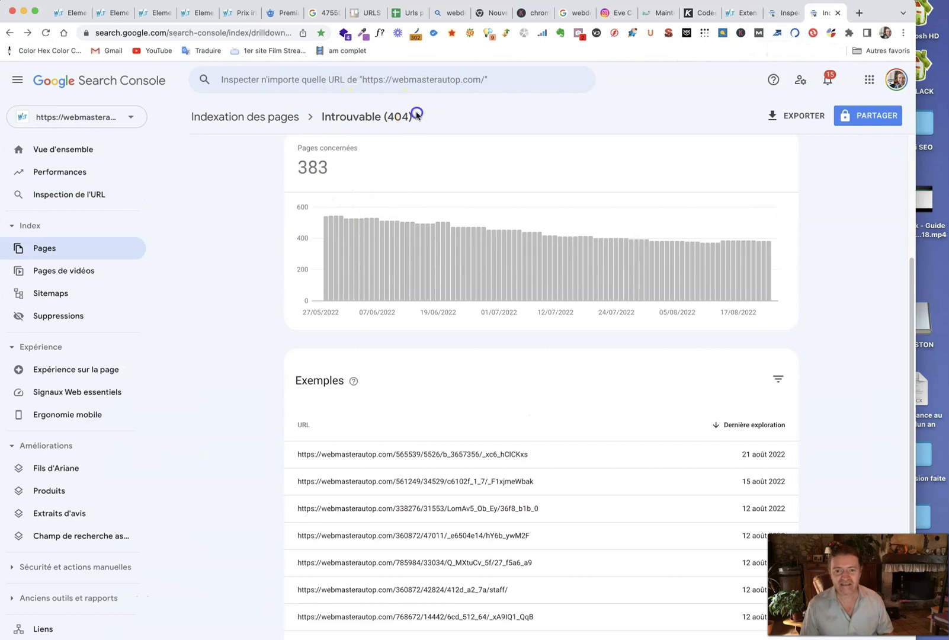
Step: Examine the page chart and example URLs in the Introuvable (404) indexing report
left_click(169, 117)
triple_click(185, 114)
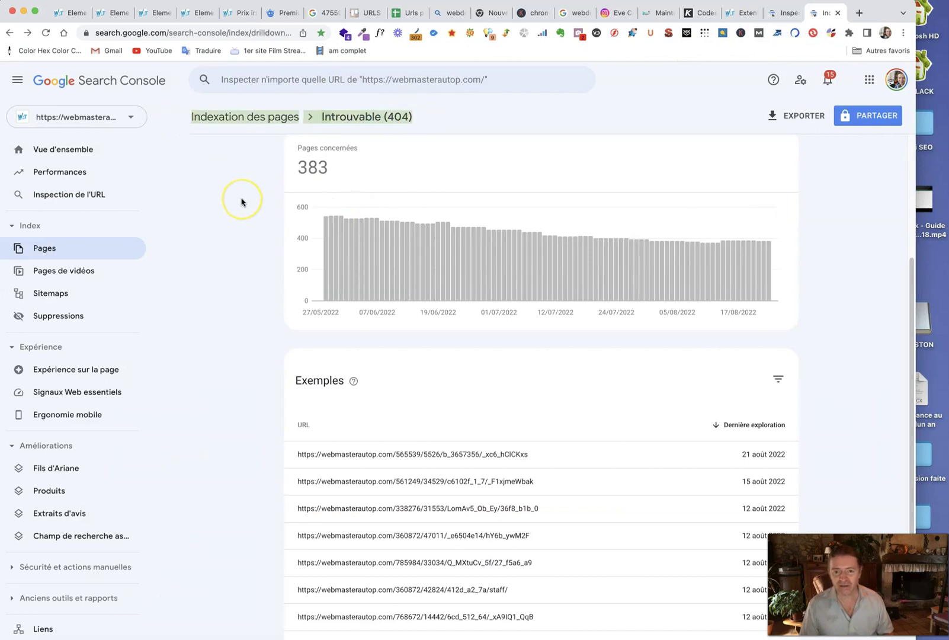
scroll(242, 203, "down", 3)
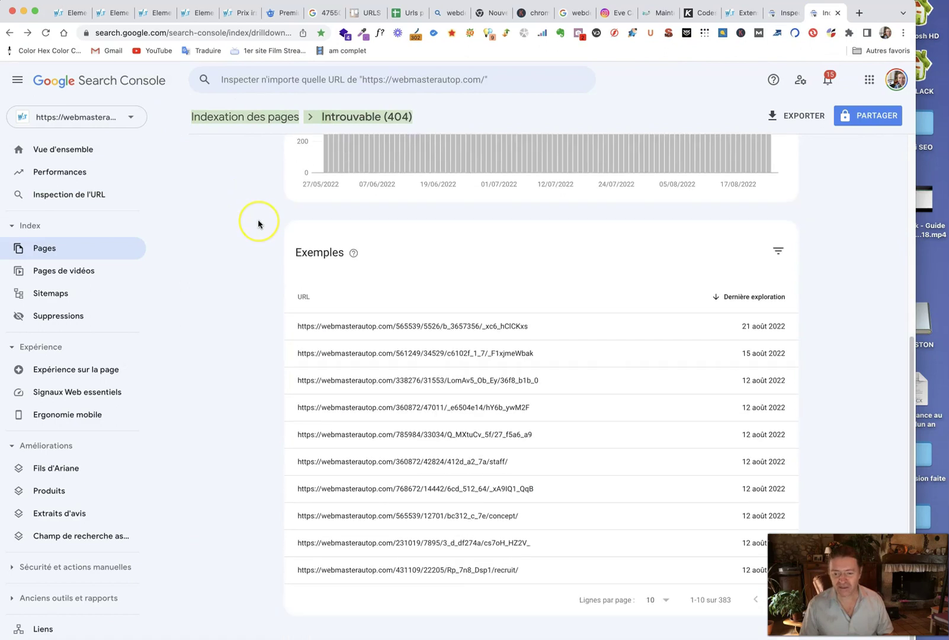
scroll(258, 224, "up", 5)
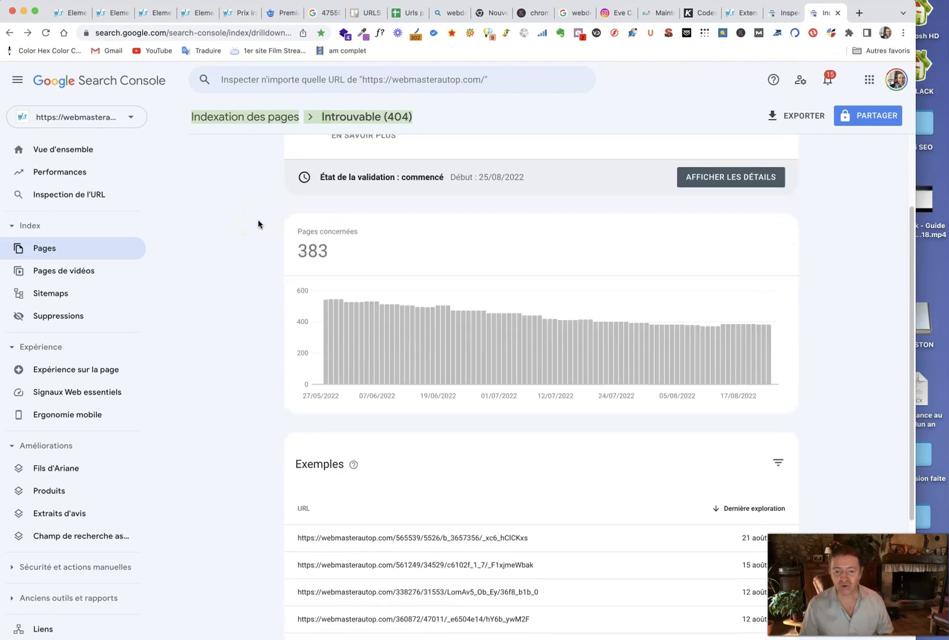
scroll(258, 224, "down", 4)
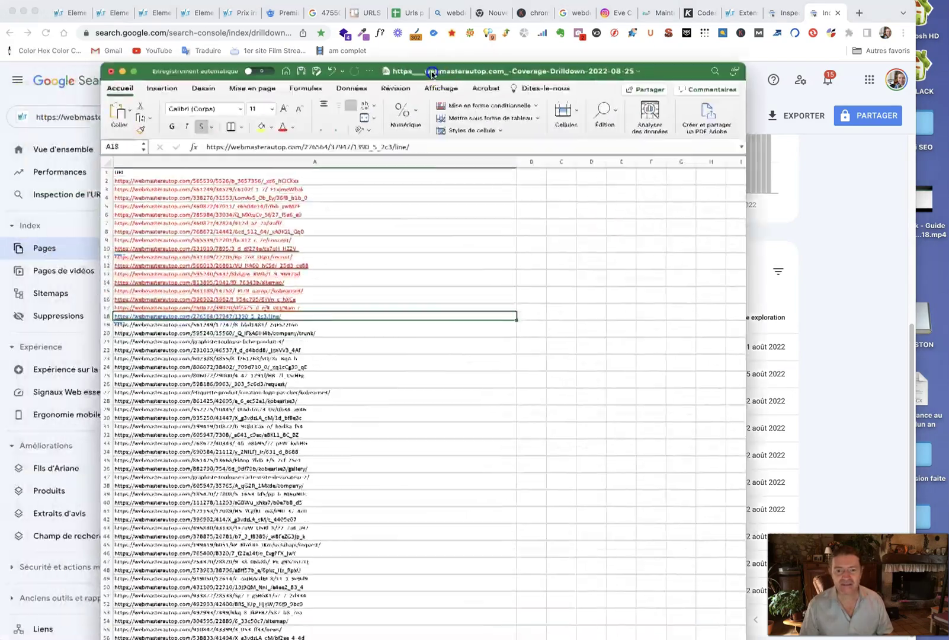
Step: Switch to Excel, reposition and resize the window of the exported 404 URL list, and colour the URL in A18 red
left_click_drag(462, 67, 334, 11)
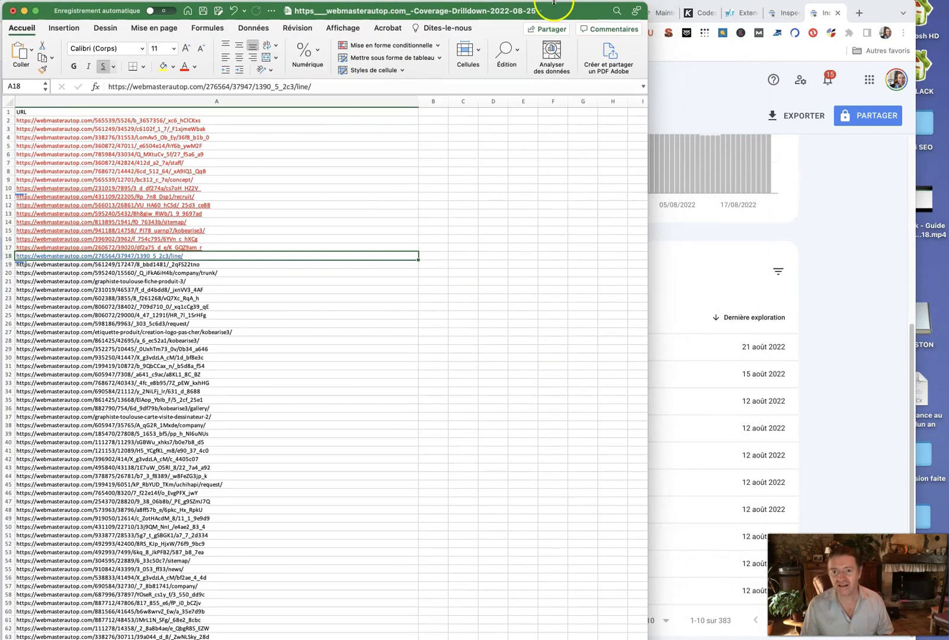
mouse_move(559, 11)
left_mouse_down()
mouse_move(558, 211)
mouse_move(645, 25)
mouse_move(560, 7)
left_mouse_up()
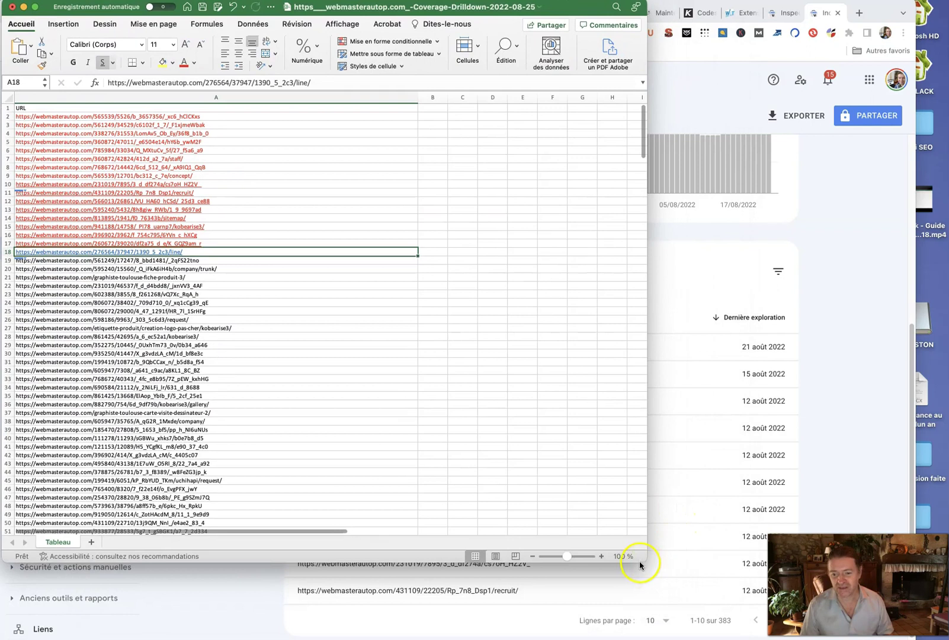
left_click_drag(642, 560, 332, 625)
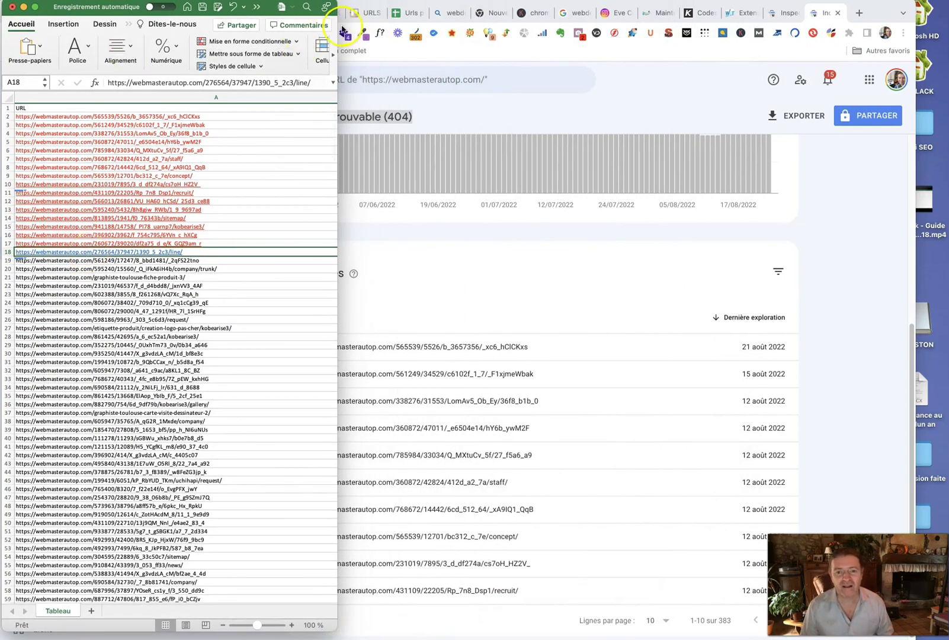
left_click_drag(336, 27, 572, 27)
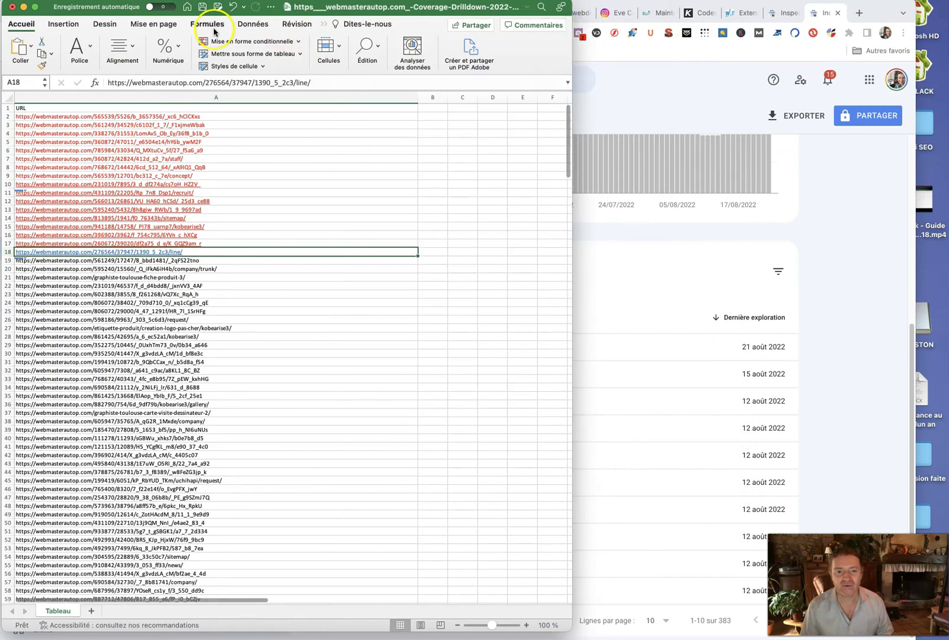
left_click_drag(721, 3, 814, 4)
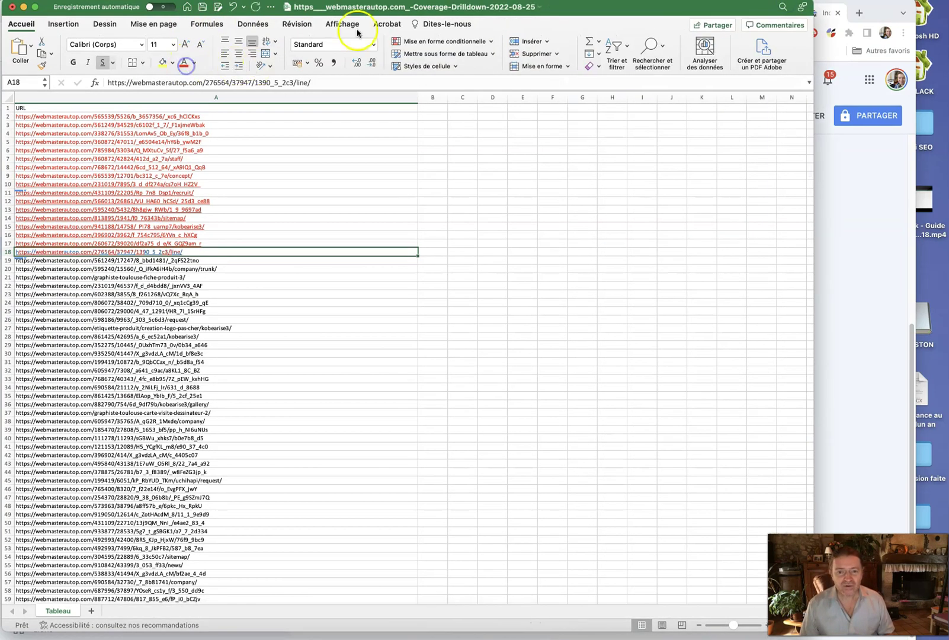
left_click_drag(813, 12, 395, 12)
left_click_drag(178, 7, 0, 7)
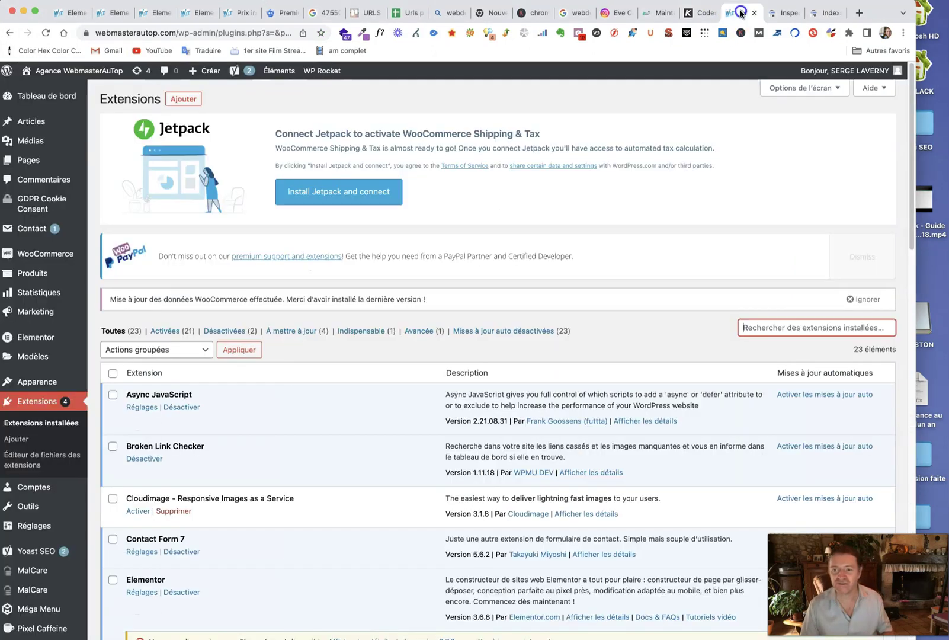
Step: Switch to the site's WordPress admin and search the extensions available to add for "All 404 Redirect to Homepage"
left_click(741, 12)
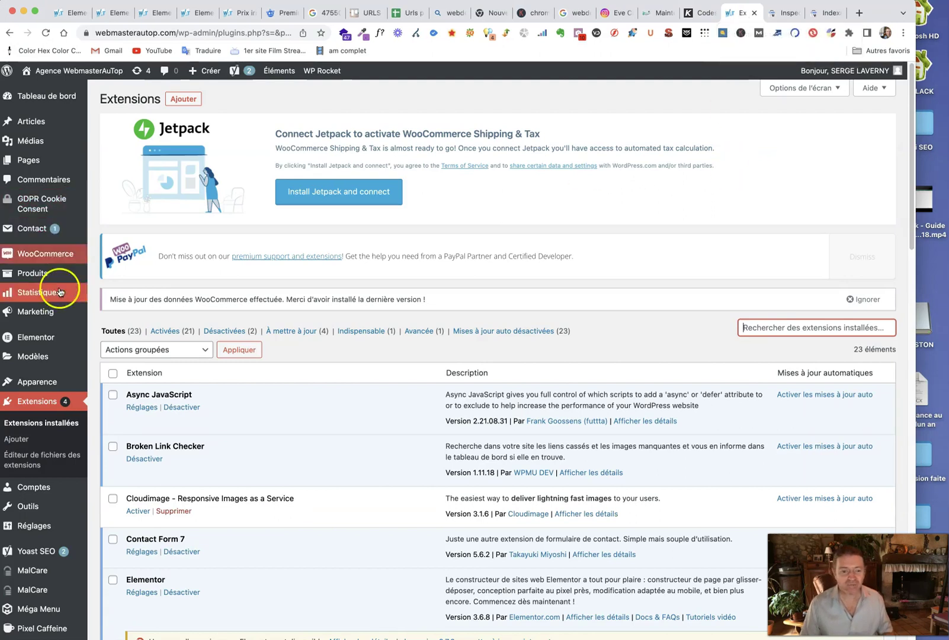
left_click(17, 441)
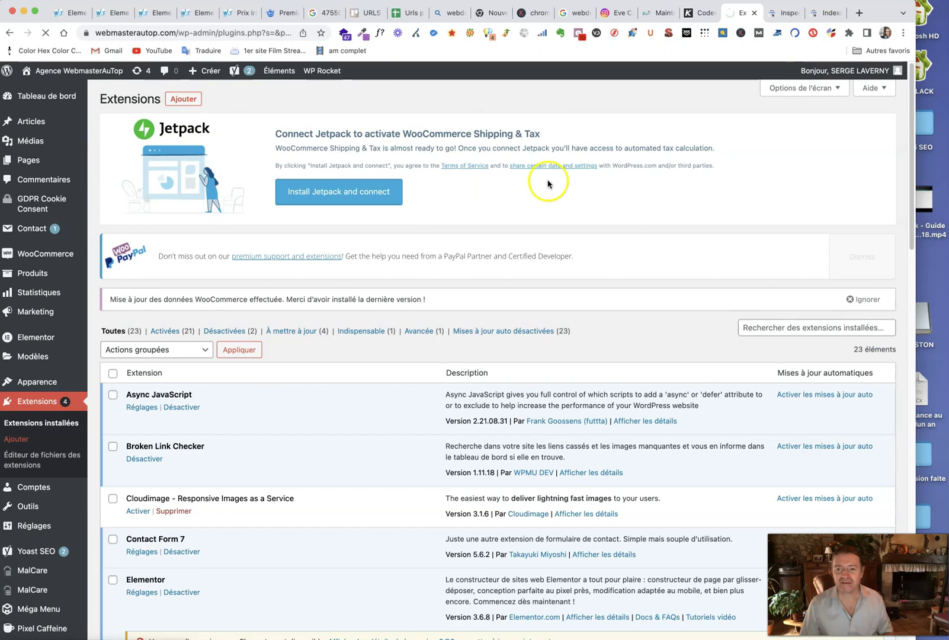
left_click(188, 104)
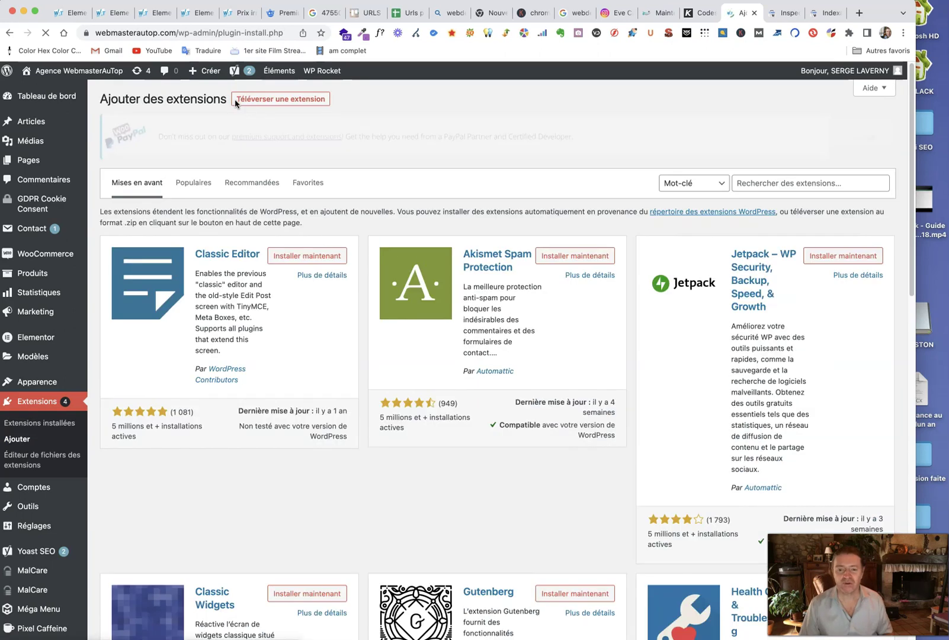
left_click(749, 185)
type("All 404 Redirect to Homepage")
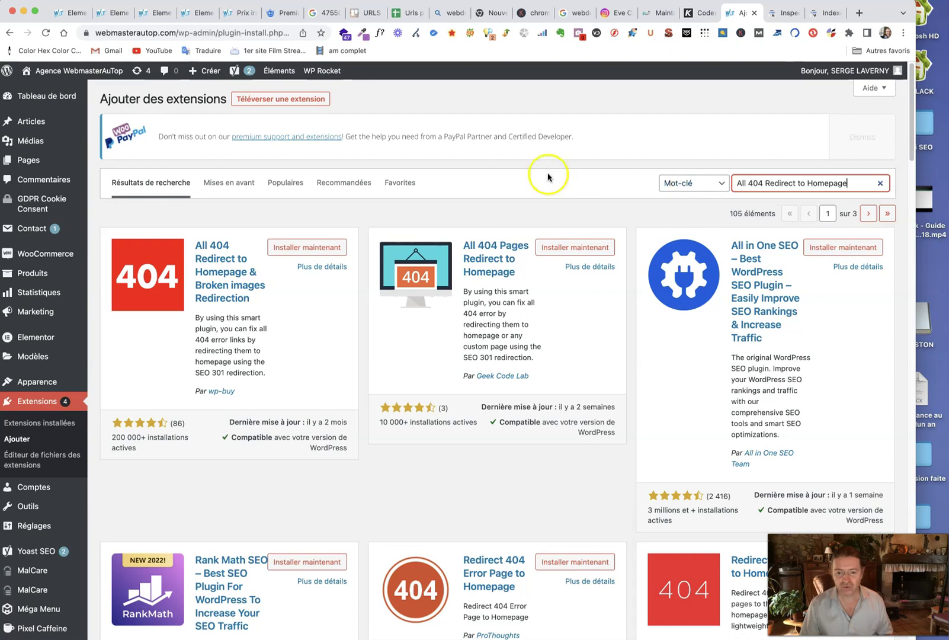
Step: Install and activate the All 404 Redirect to Homepage & Broken images Redirection extension by wp-buy
scroll(234, 215, "down", 3)
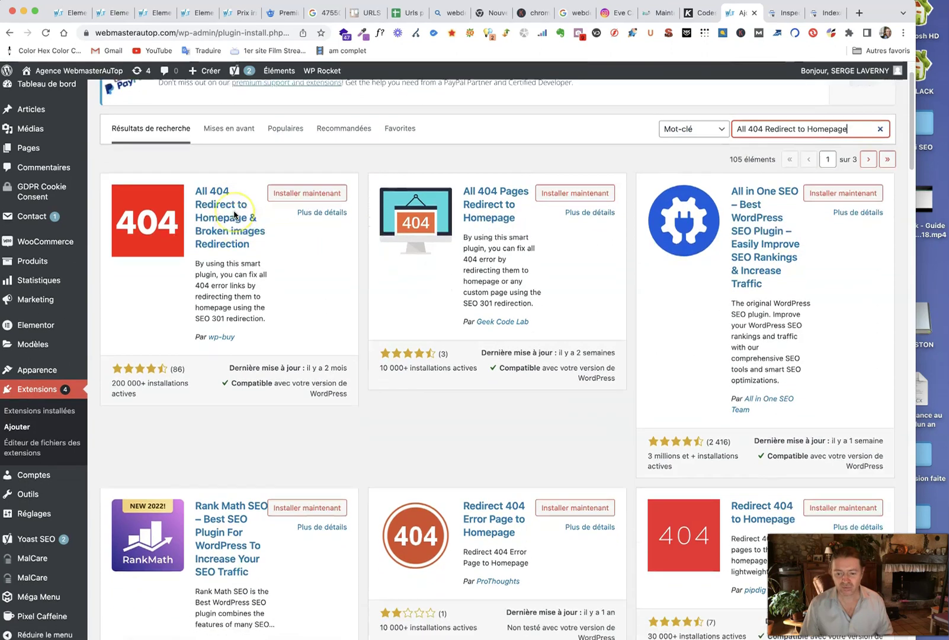
scroll(265, 227, "up", 3)
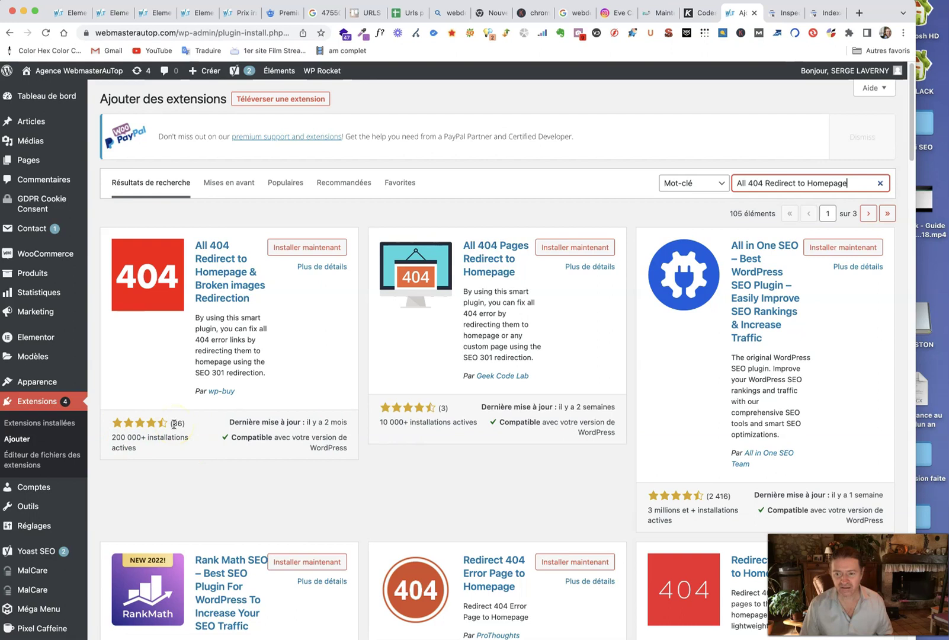
left_click(308, 251)
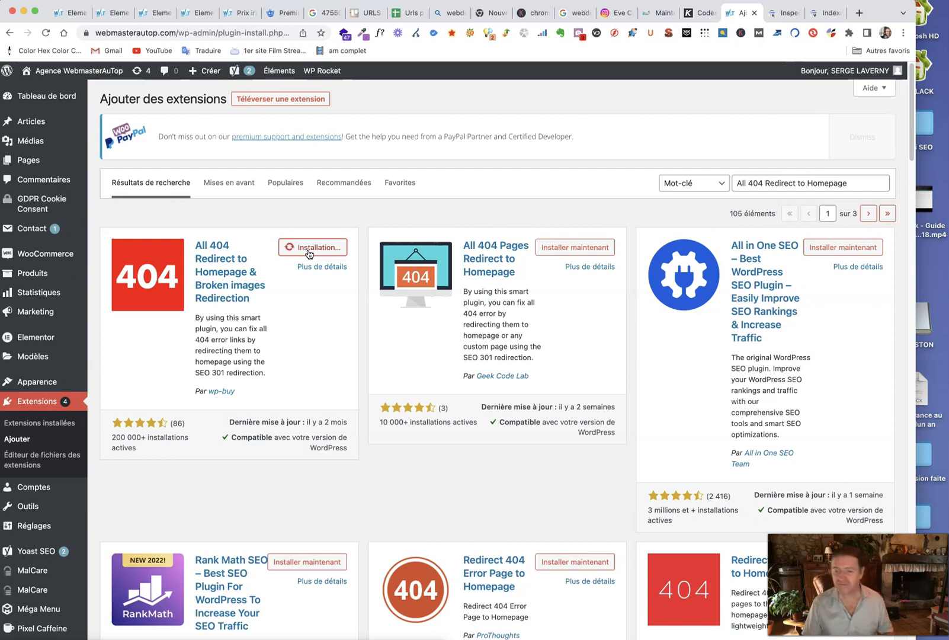
left_click(346, 257)
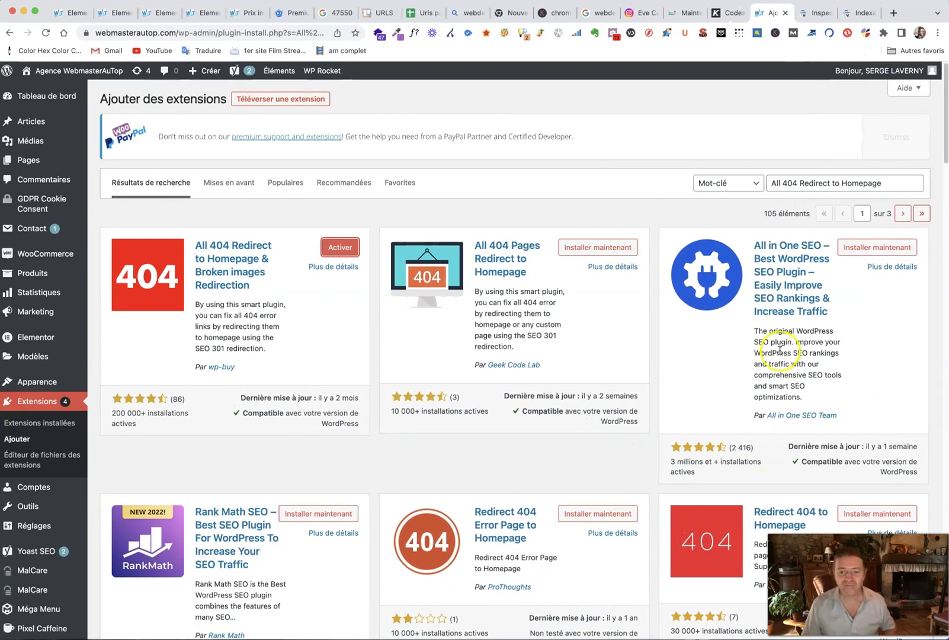
left_click(332, 247)
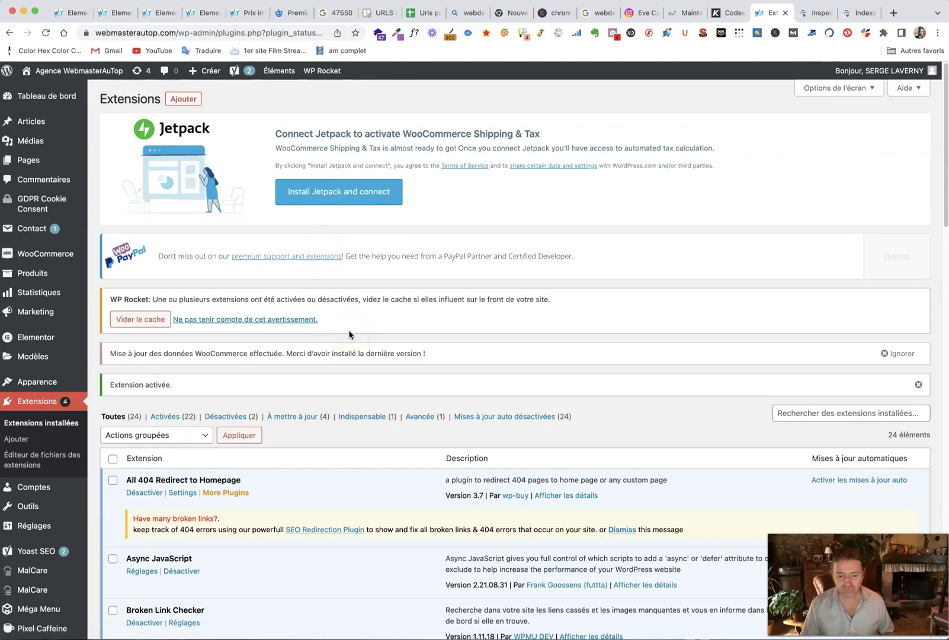
Step: View the SEO Redirection Plugin product page linked in the new extension's notice, and return to the installed extensions
scroll(349, 334, "down", 4)
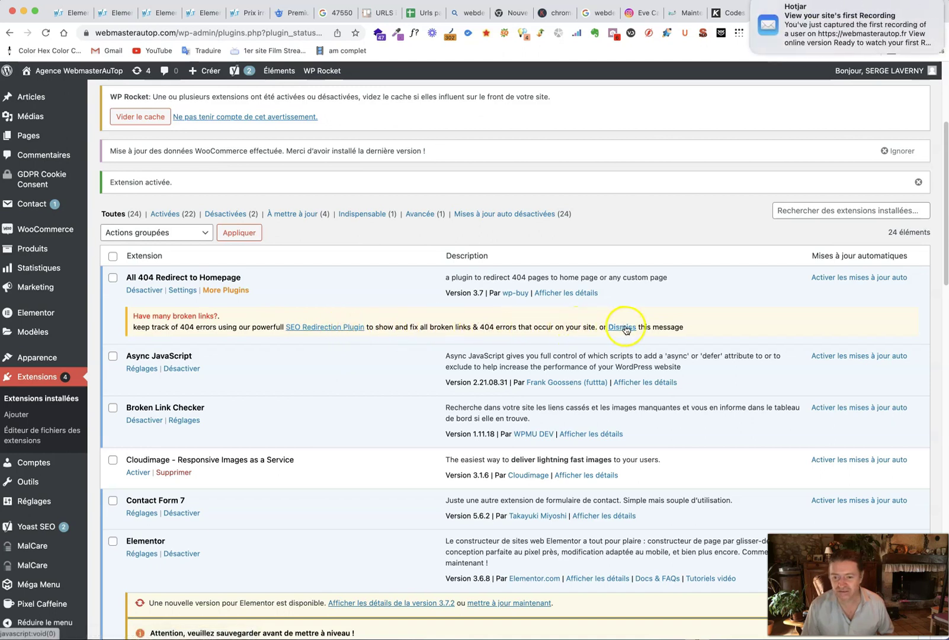
left_click(336, 332)
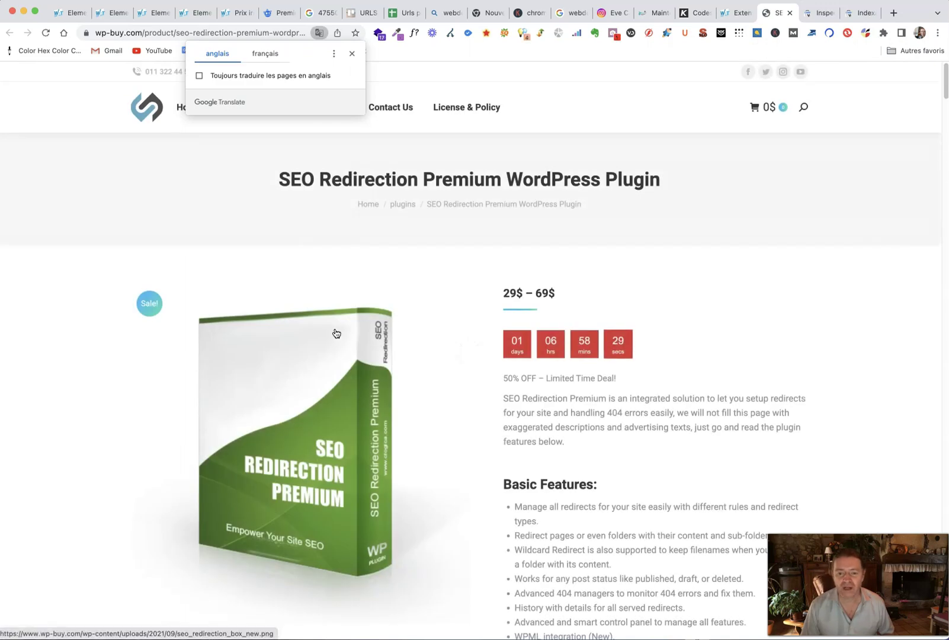
left_click(735, 12)
Step: Open the All 404 Redirect to Homepage settings and set Image 404 Redirection Status to Activé
left_click(182, 291)
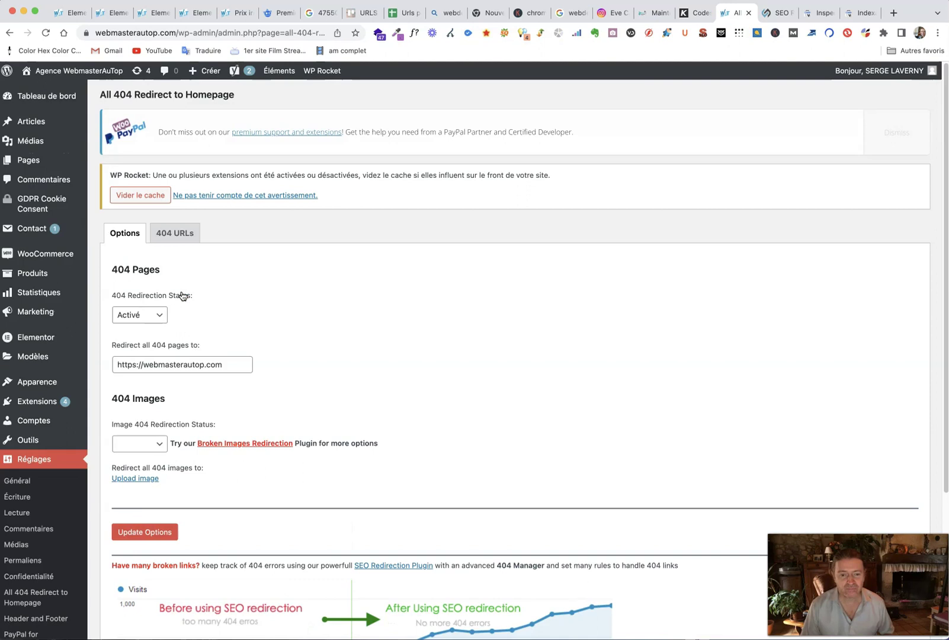
scroll(292, 300, "down", 3)
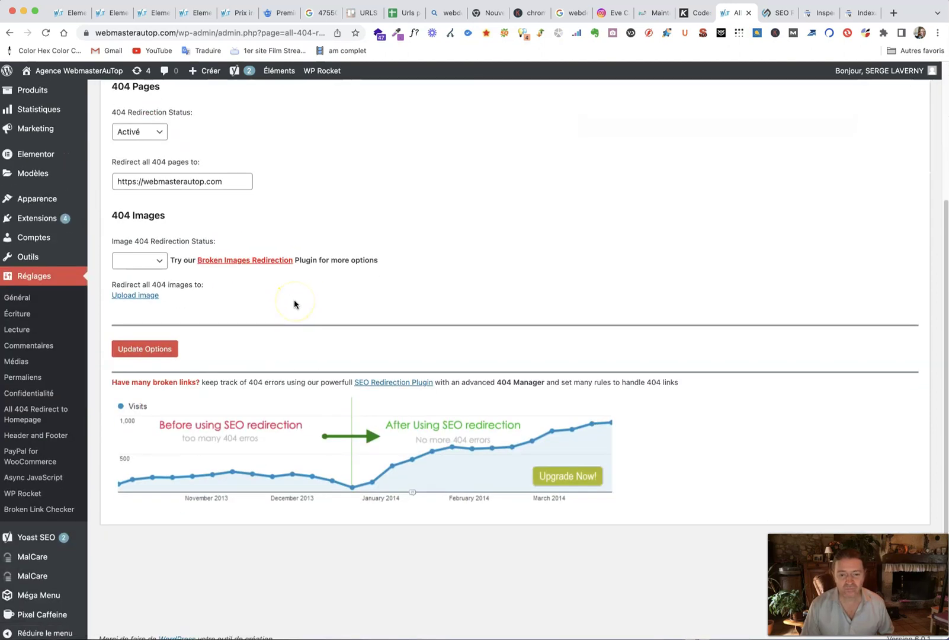
scroll(294, 304, "up", 1)
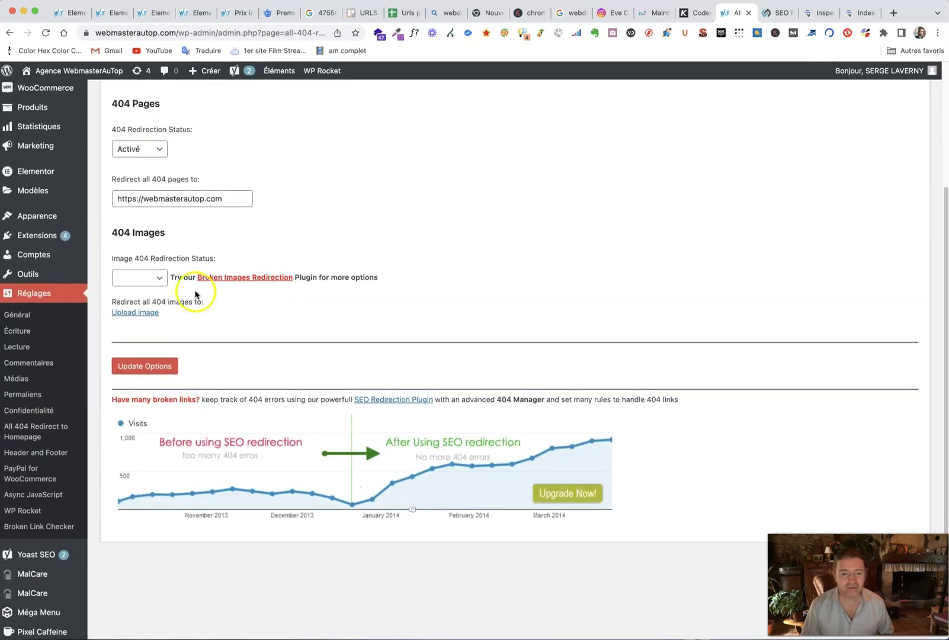
left_click(160, 278)
left_click(160, 278)
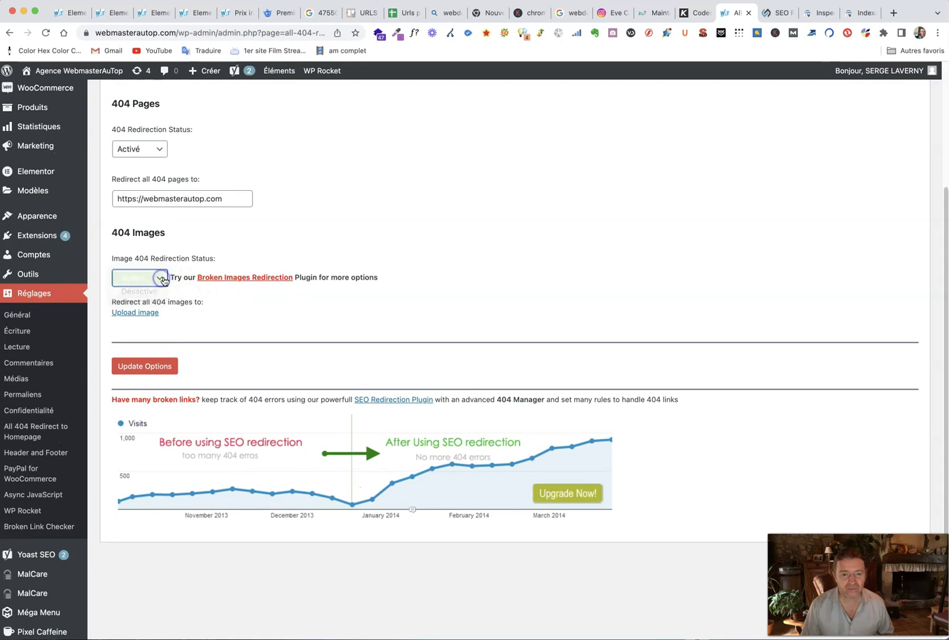
scroll(233, 325, "down", 1)
scroll(235, 327, "up", 3)
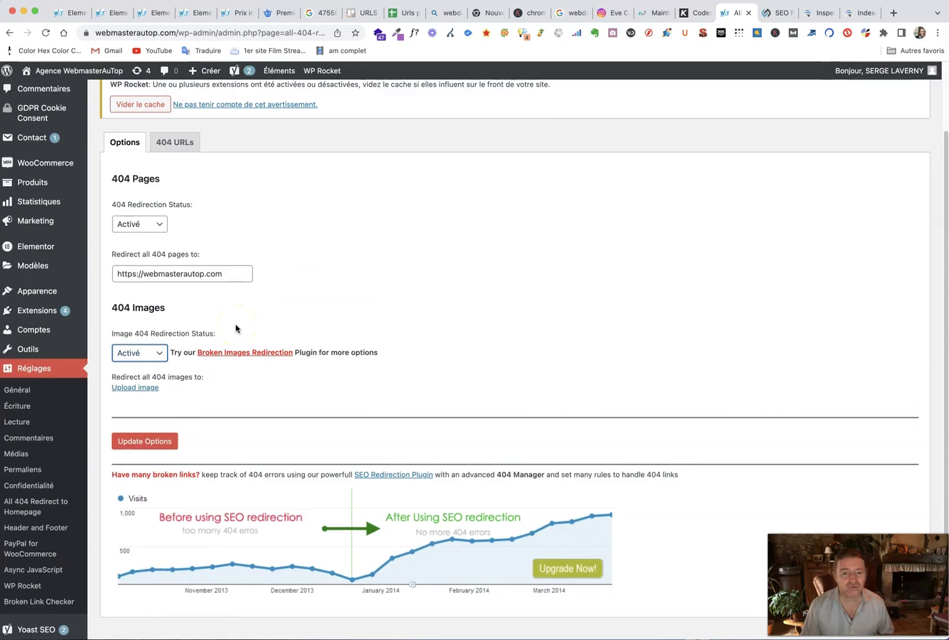
Step: Check the extension's list of redirected 404 URLs and clear the WP Rocket cache
scroll(235, 326, "up", 3)
left_click(168, 235)
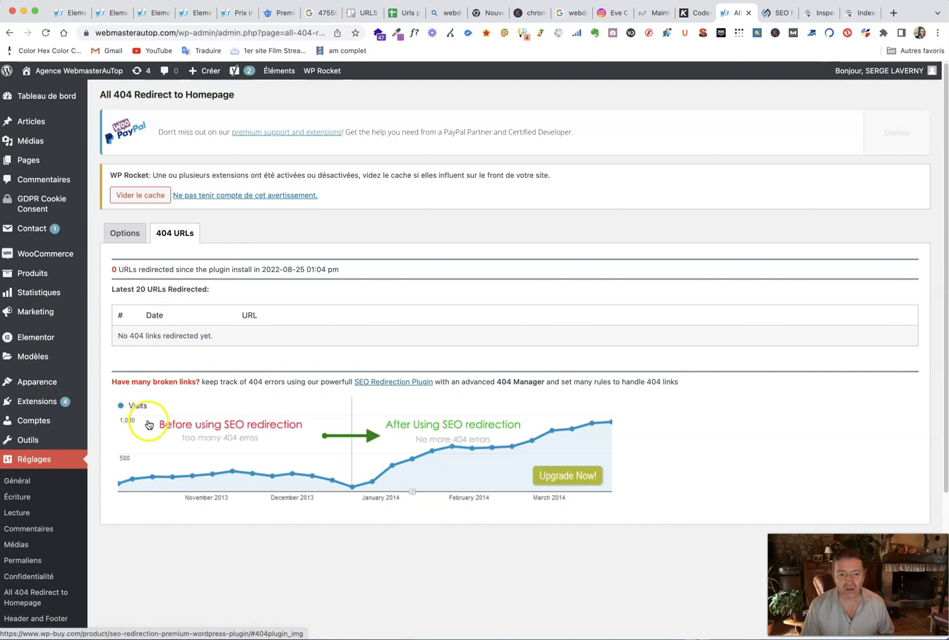
left_click(138, 195)
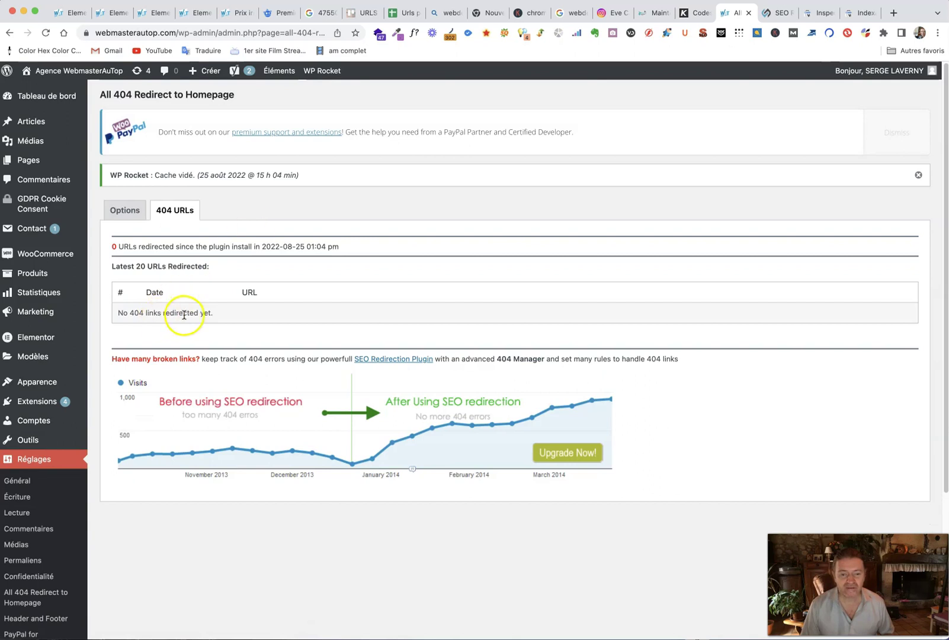
Step: Return to the extension's options and set Image 404 Redirection Status to Activé again
left_click(133, 210)
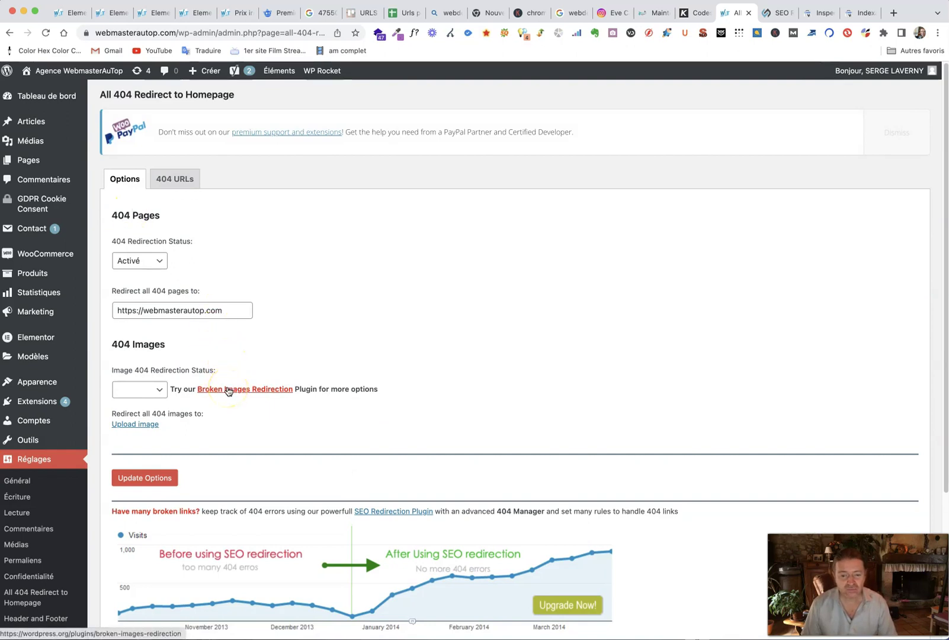
left_click(155, 390)
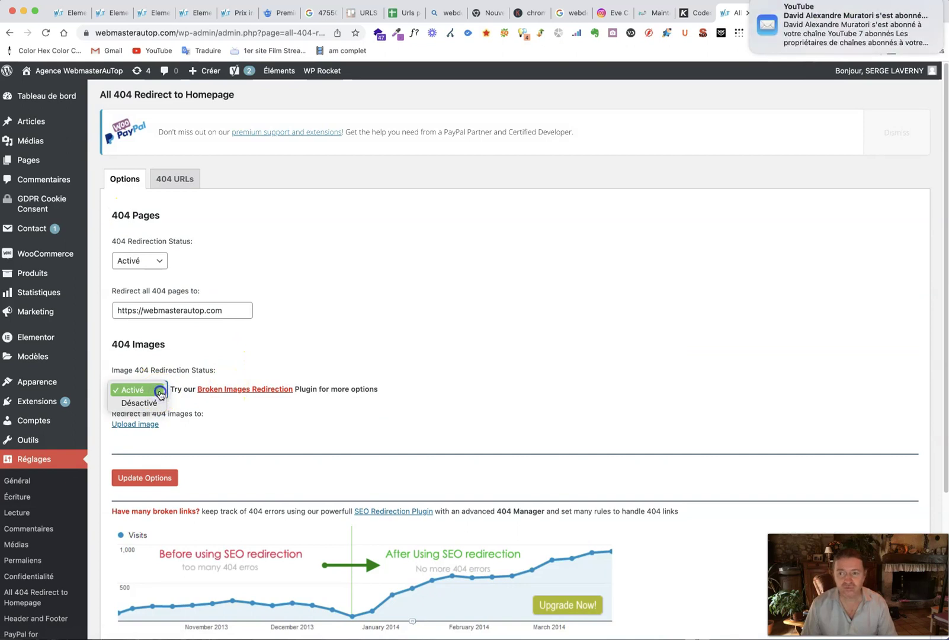
left_click(159, 391)
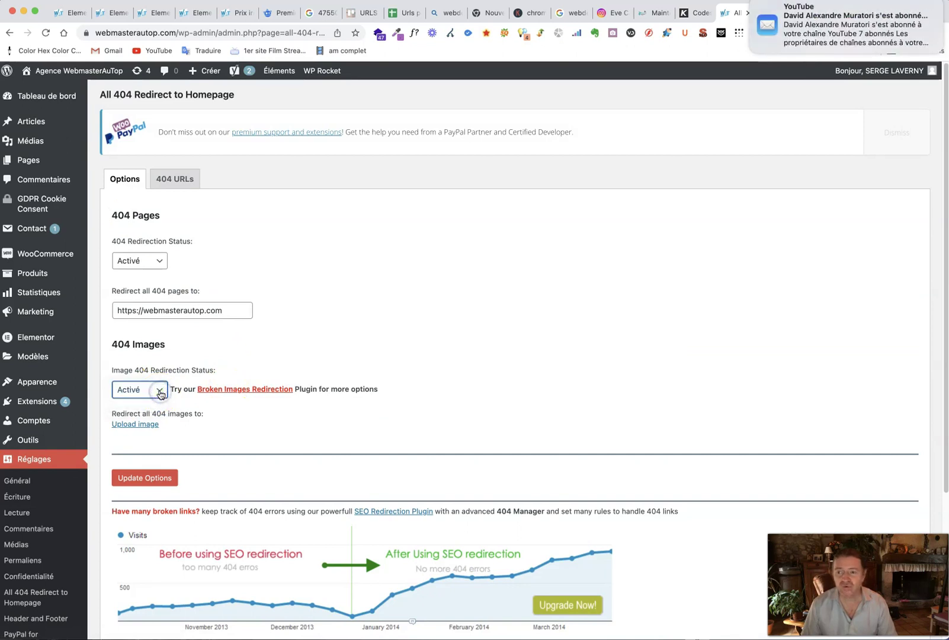
Step: Review the Broken Images Redirection plugin's description and features on WordPress.org, and return to the extension's settings
left_click(224, 390)
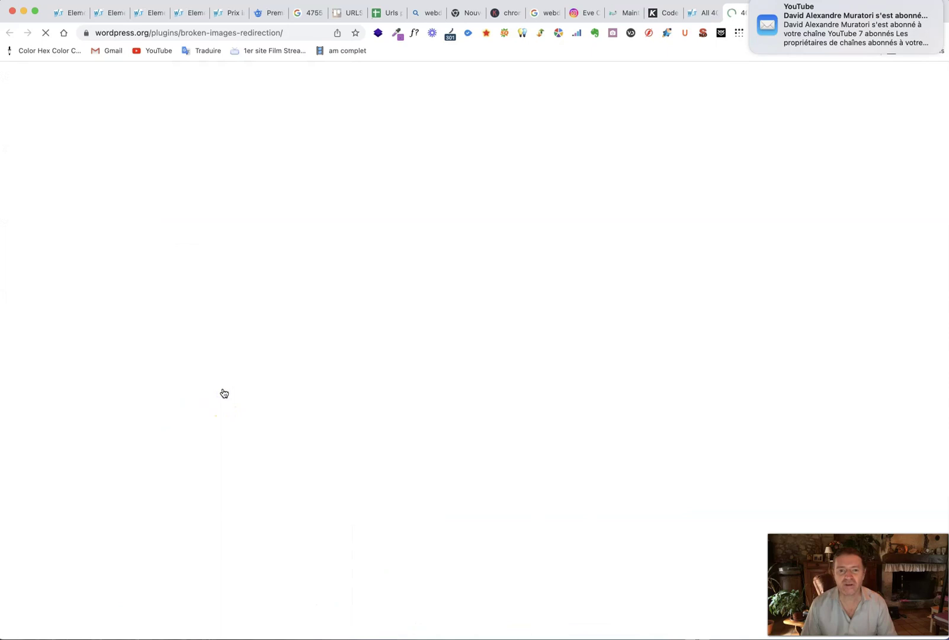
left_click(135, 378)
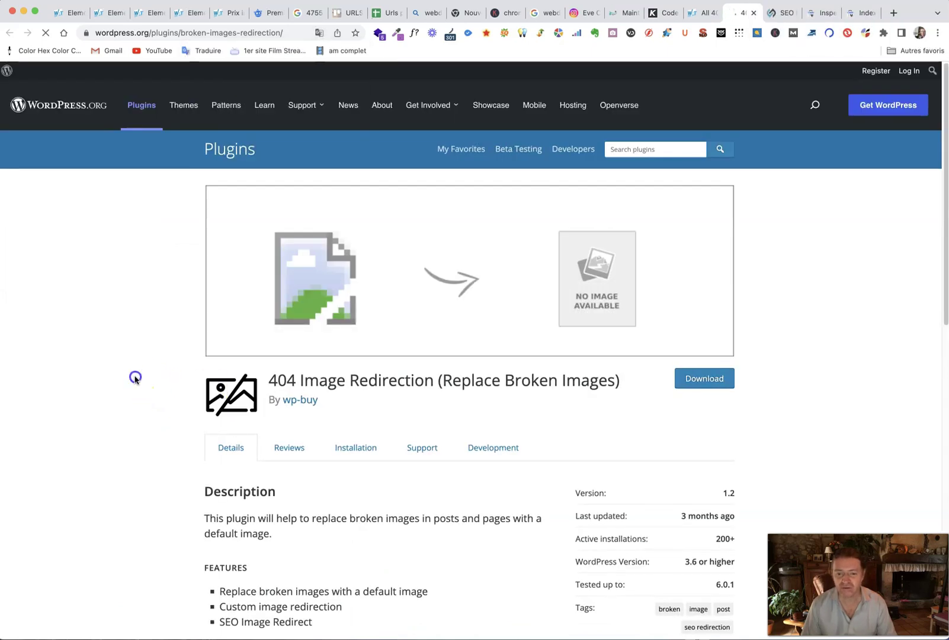
scroll(135, 380, "down", 5)
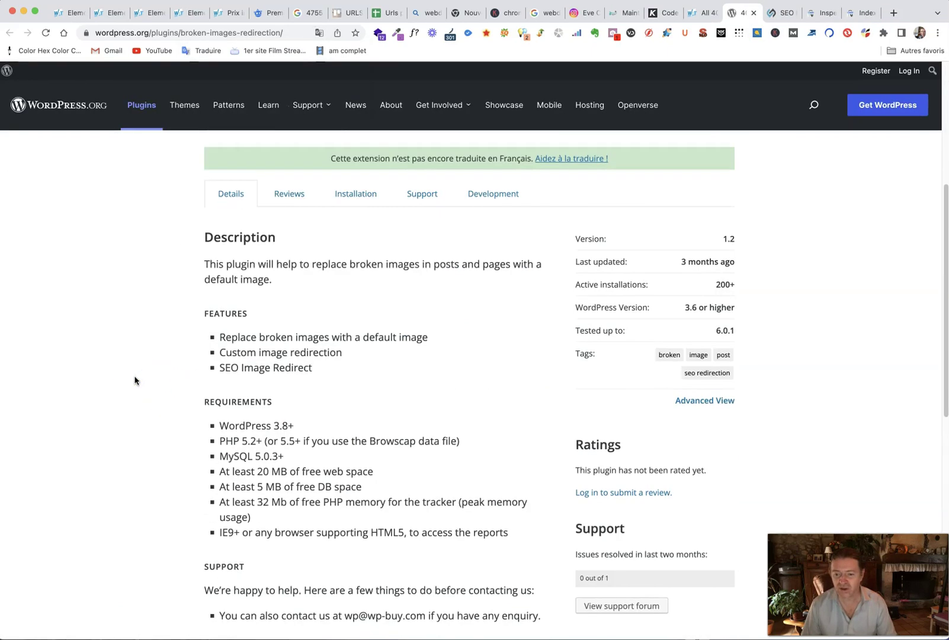
scroll(135, 380, "up", 4)
left_click(696, 12)
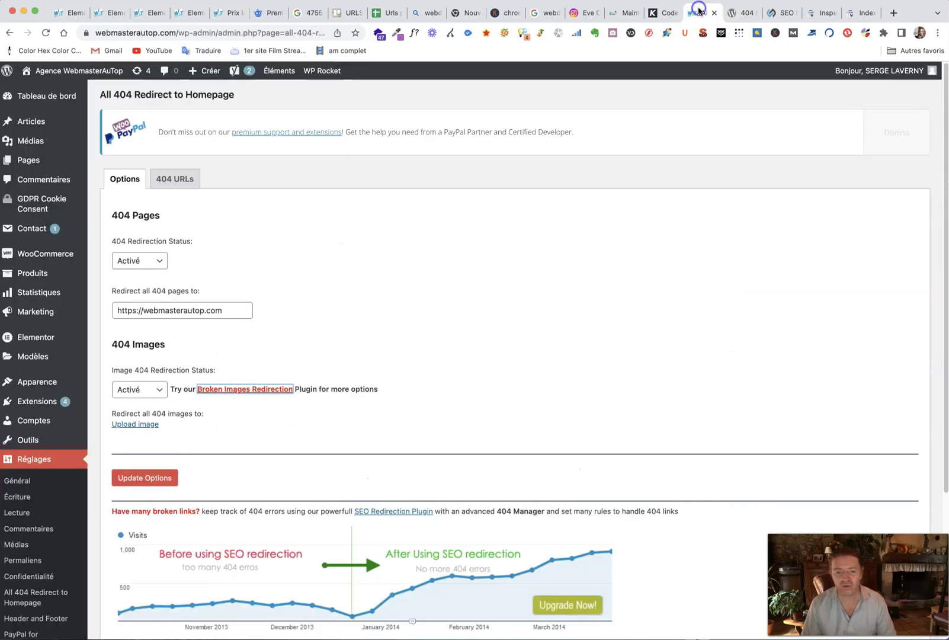
Step: Check the extension's list of redirected 404 URLs and look over its options page
left_click(176, 187)
left_click(121, 180)
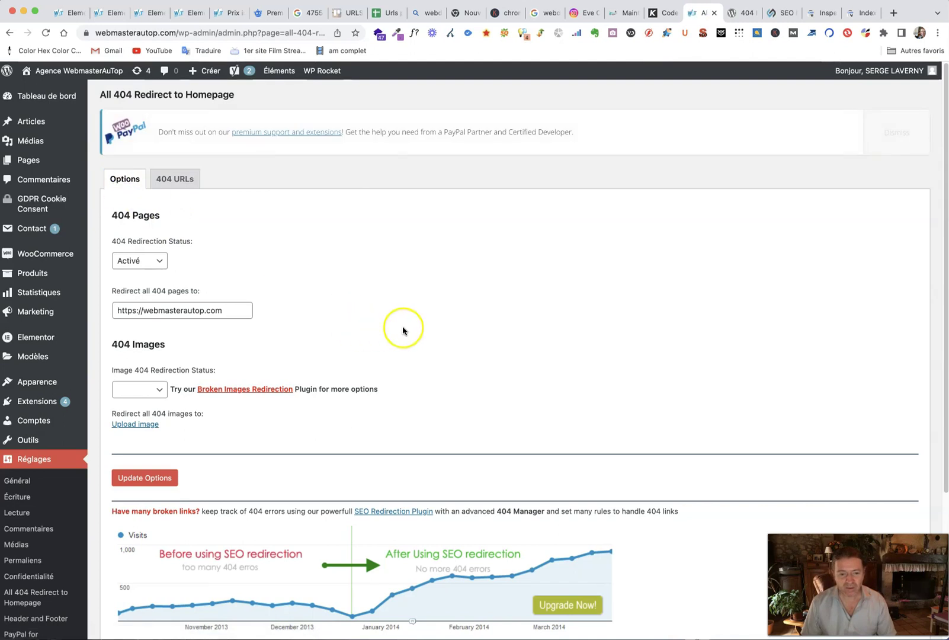
scroll(403, 329, "down", 2)
scroll(403, 330, "down", 2)
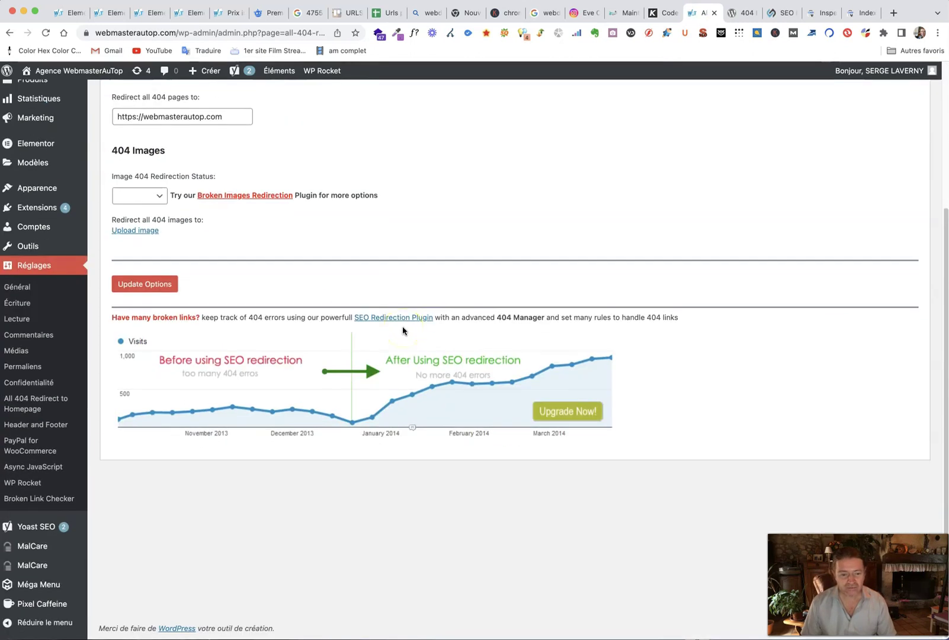
Step: Open the Broken Link Checker settings and review its general options
left_click(33, 535)
left_click(50, 497)
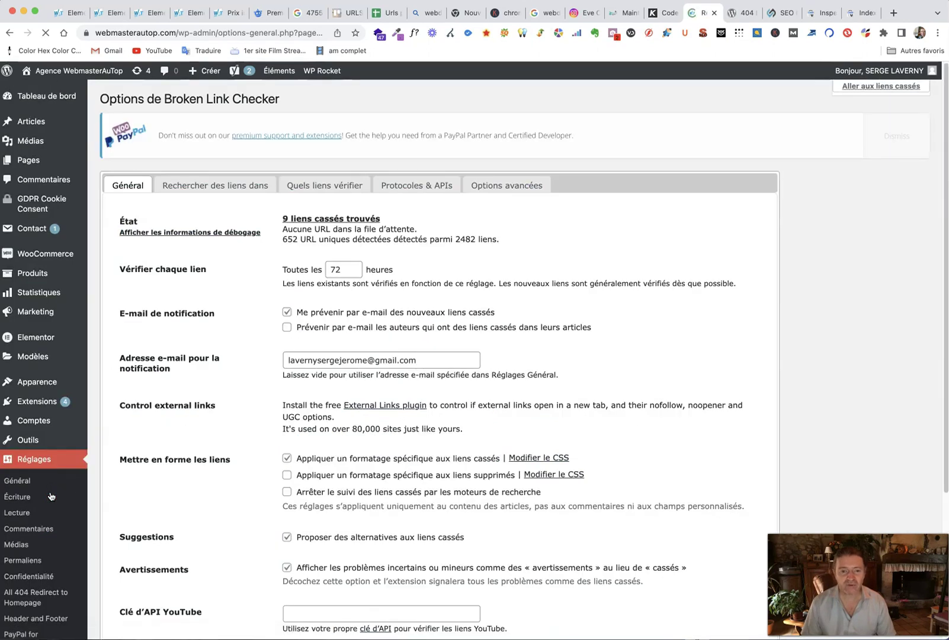
scroll(231, 468, "down", 5)
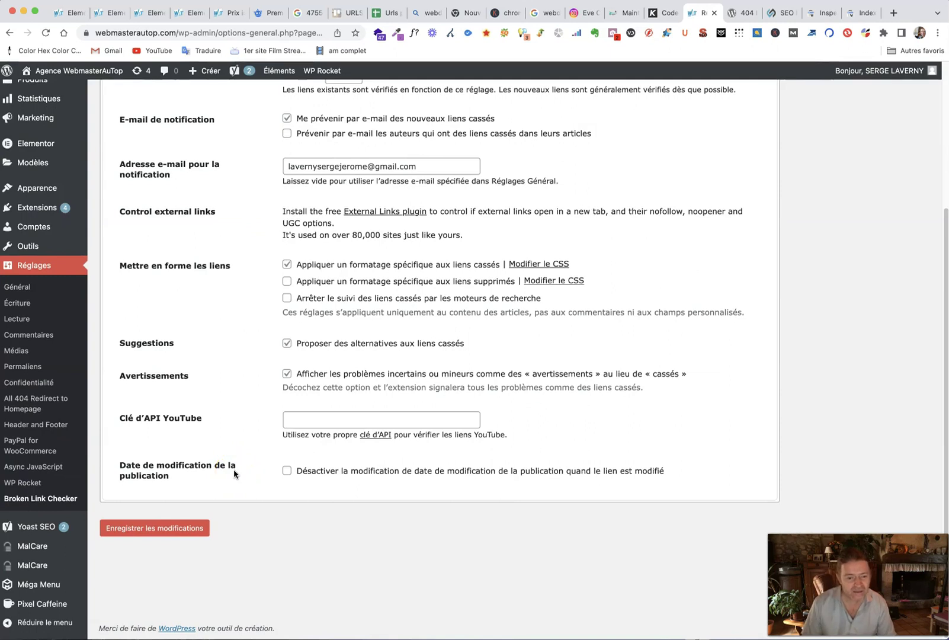
Step: Return to the All 404 Redirect to Homepage settings, check the redirected 404 URLs list and go back to the options
left_click(31, 400)
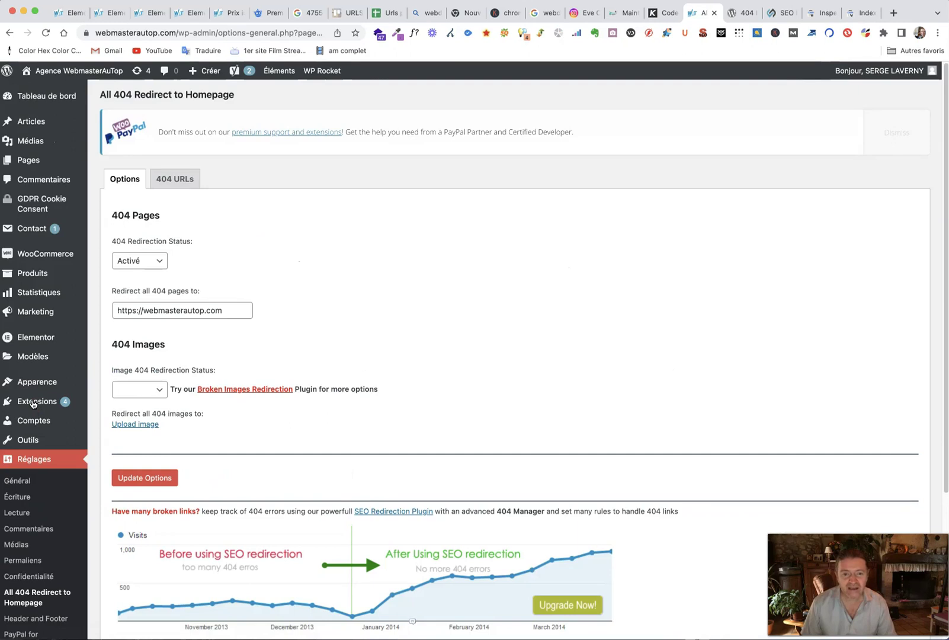
left_click(191, 181)
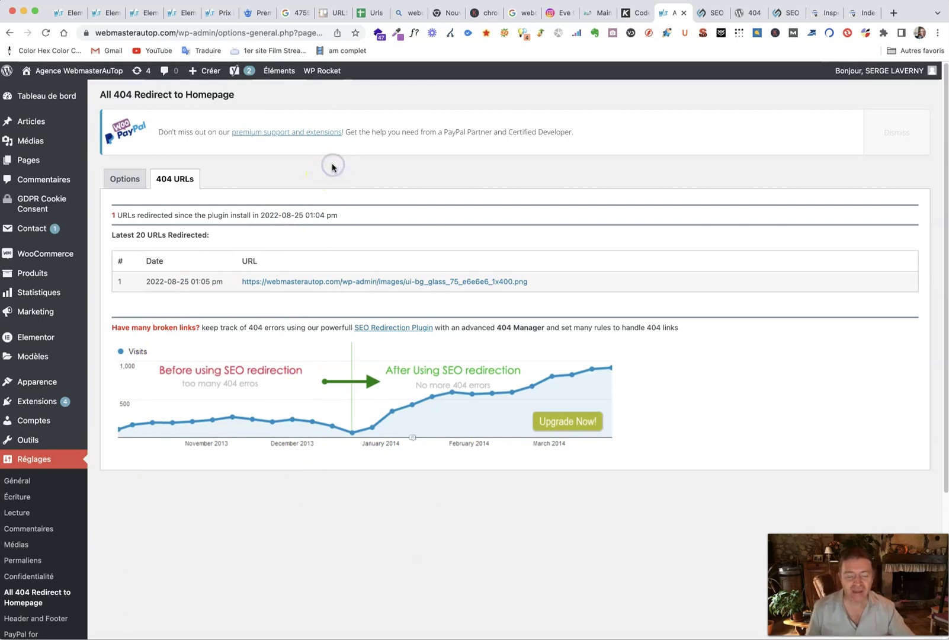
left_click(122, 180)
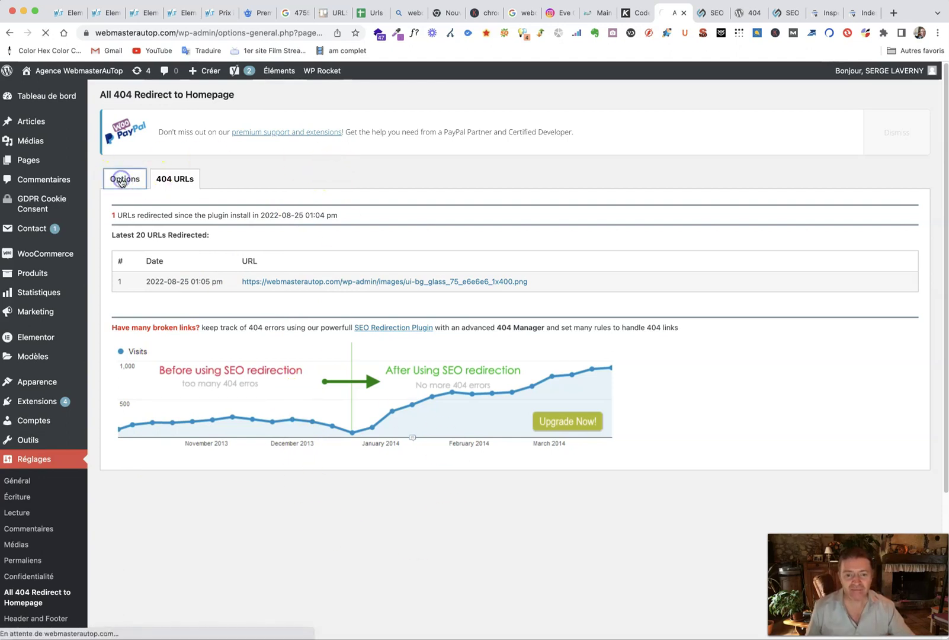
left_click(110, 183)
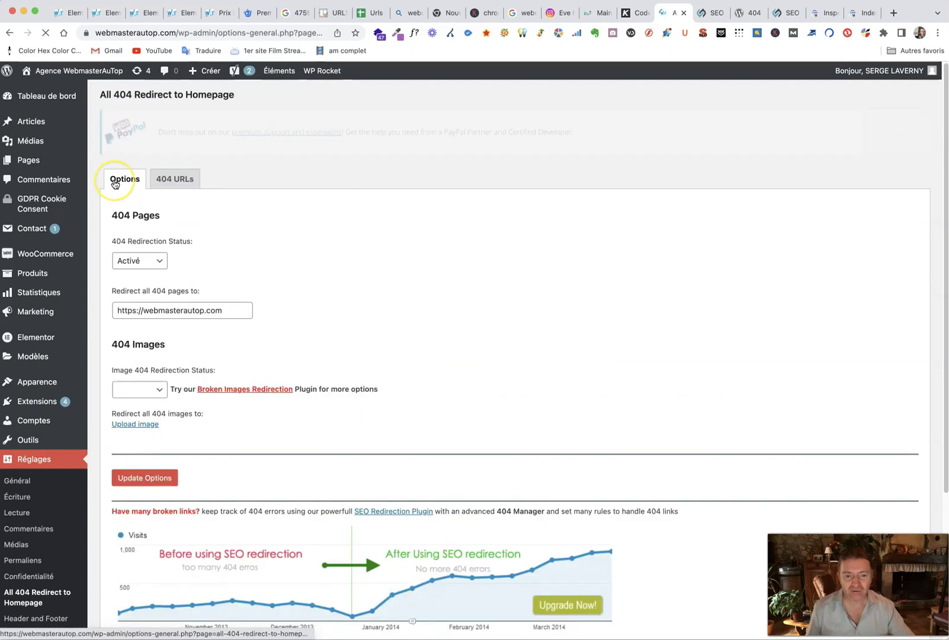
Step: Set 404 Redirection Status for pages to Désactivé and save the options
left_click(130, 261)
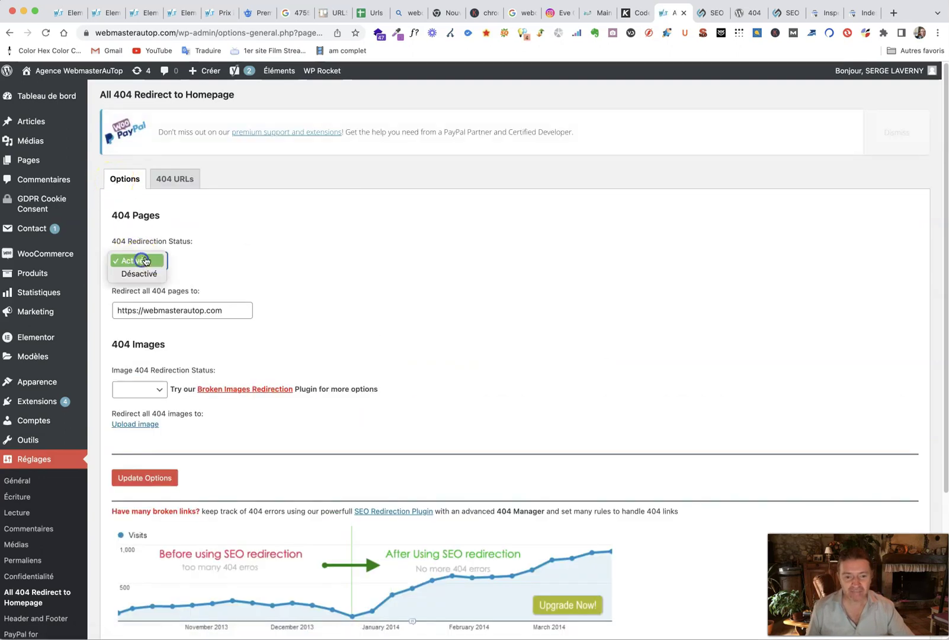
left_click(140, 273)
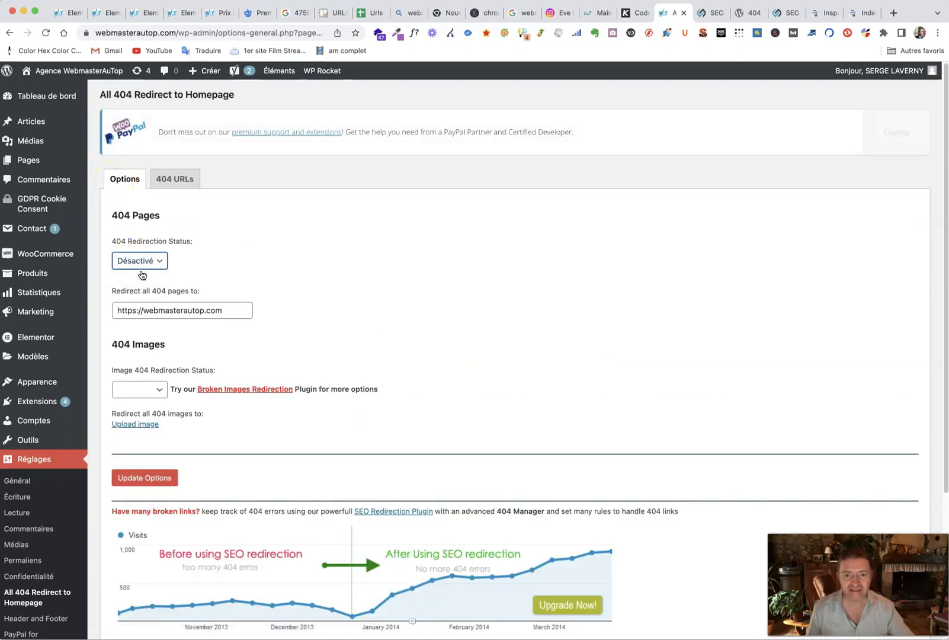
left_click(145, 478)
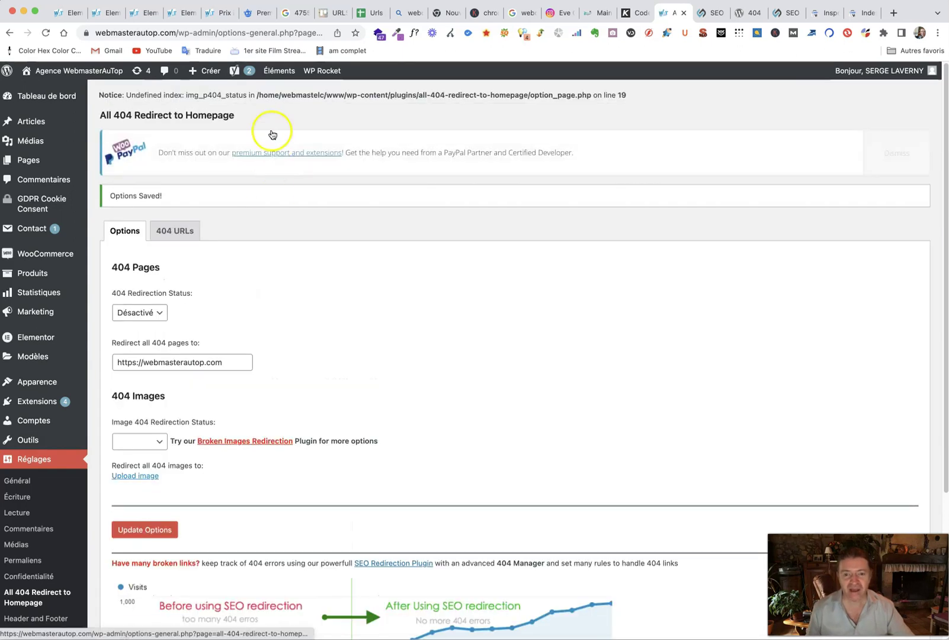
Step: Clear the WP Rocket cache twice
mouse_move(312, 74)
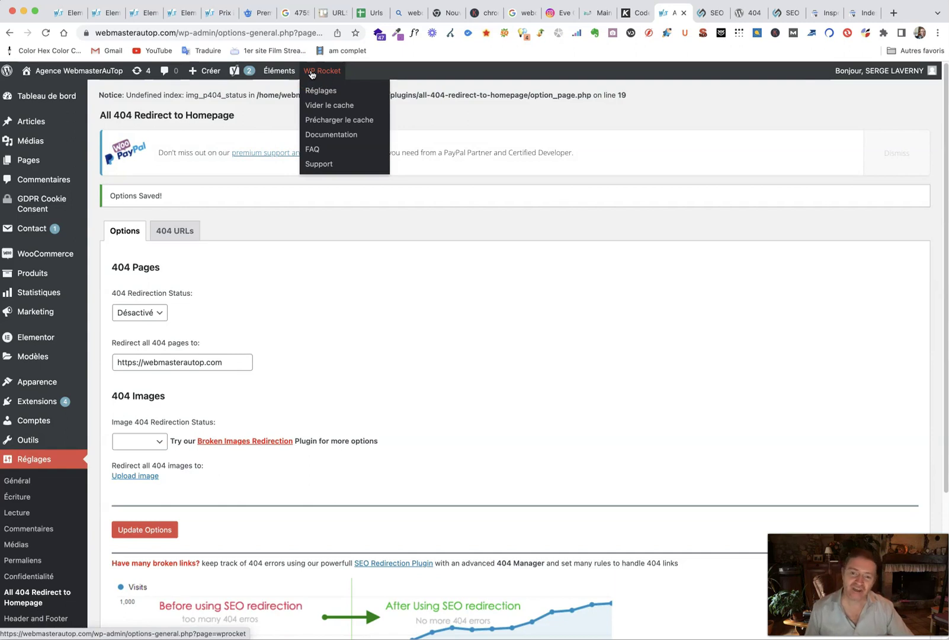
left_click(329, 106)
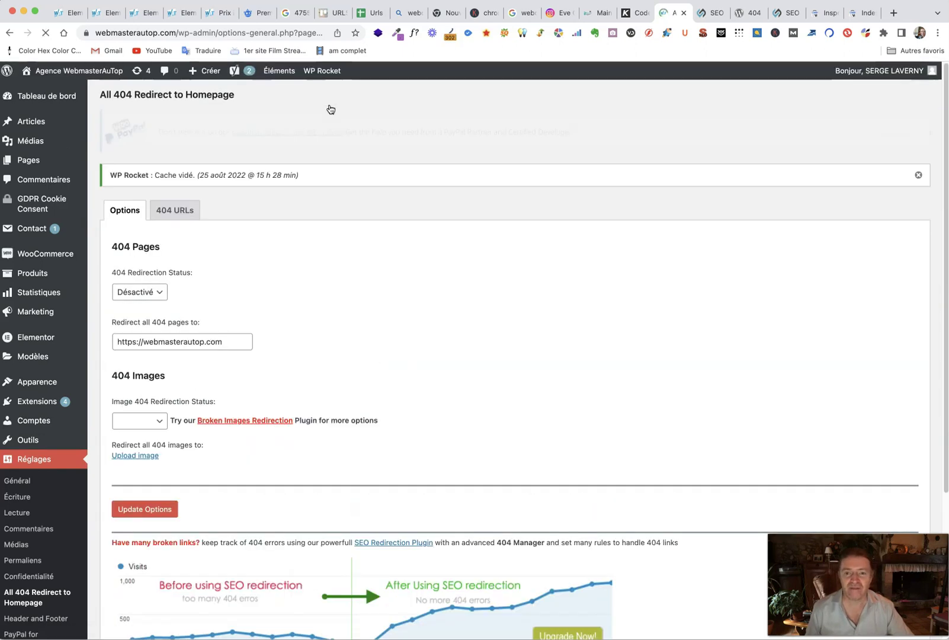
left_click(322, 72)
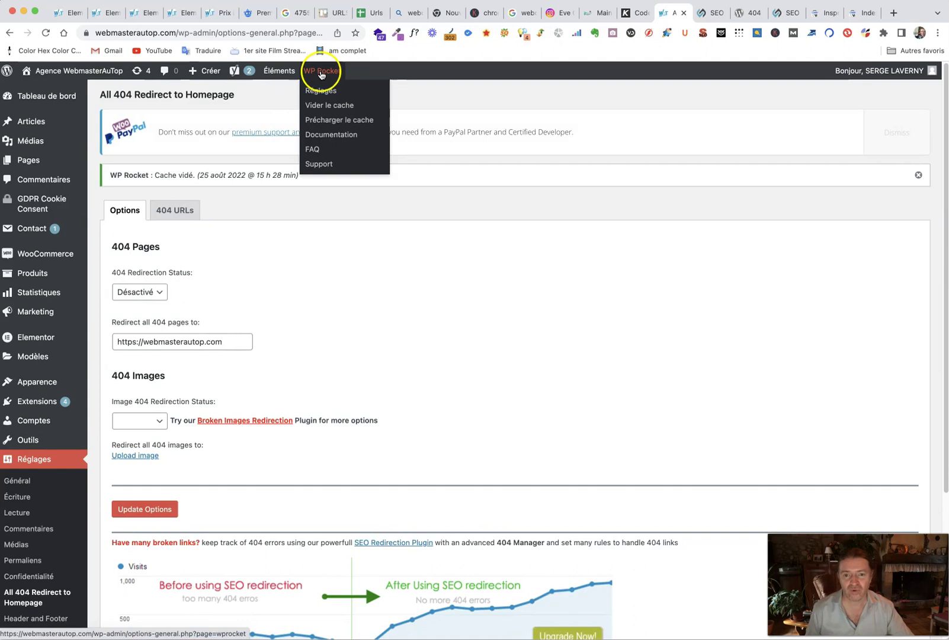
left_click(325, 106)
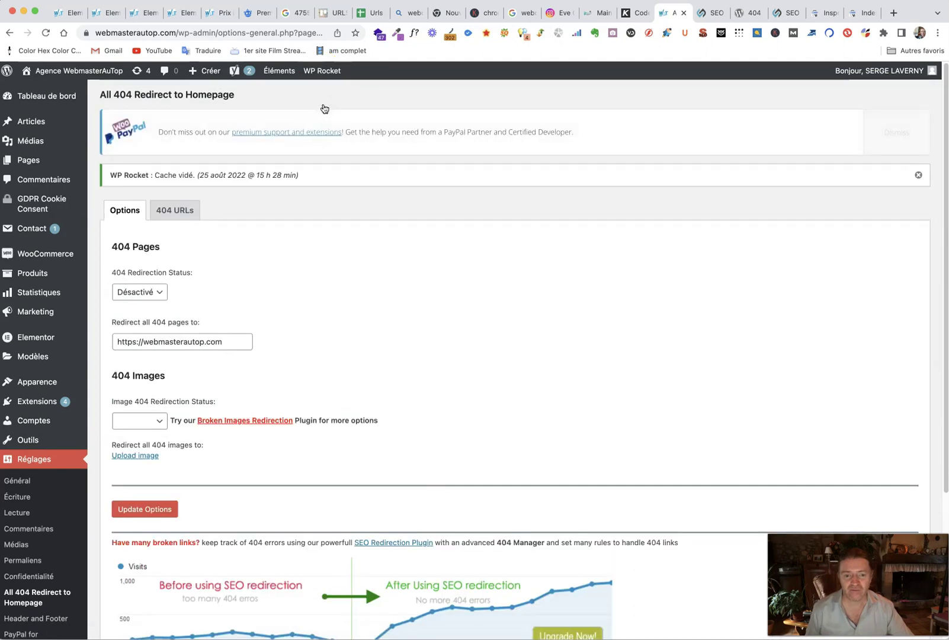
Step: Set 404 Redirection Status for pages to Activé and save the options
left_click(137, 294)
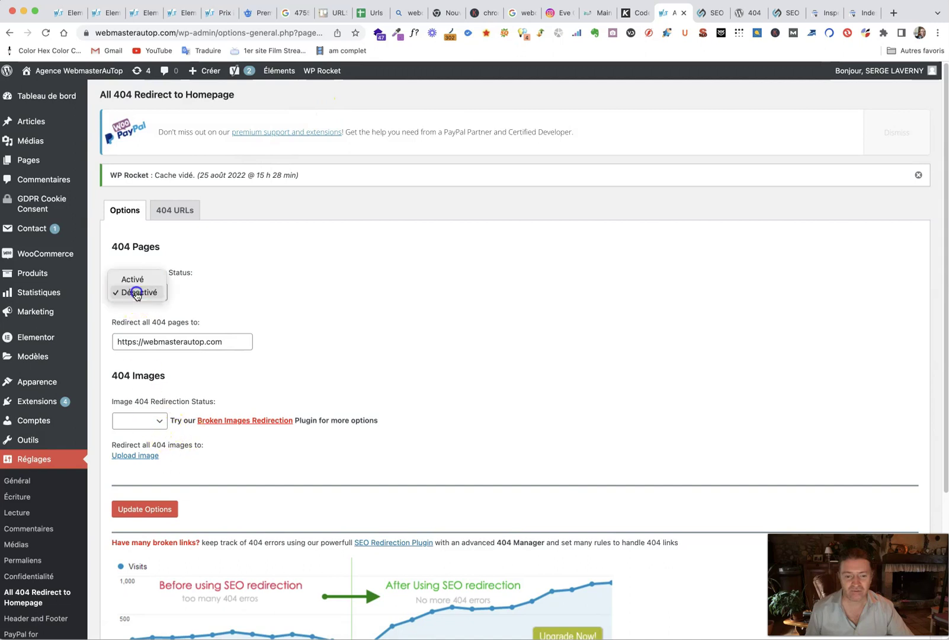
left_click(133, 279)
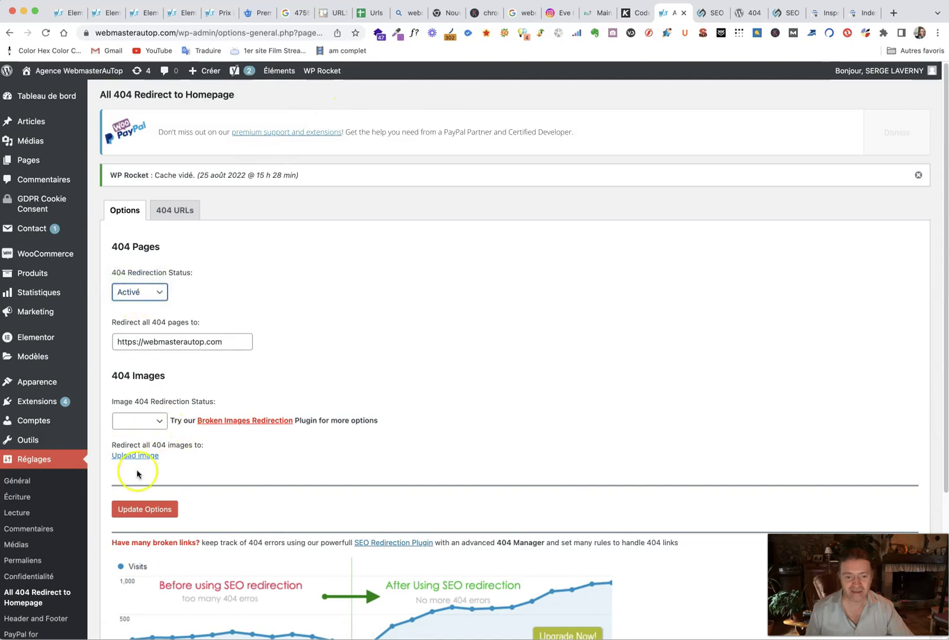
left_click(151, 511)
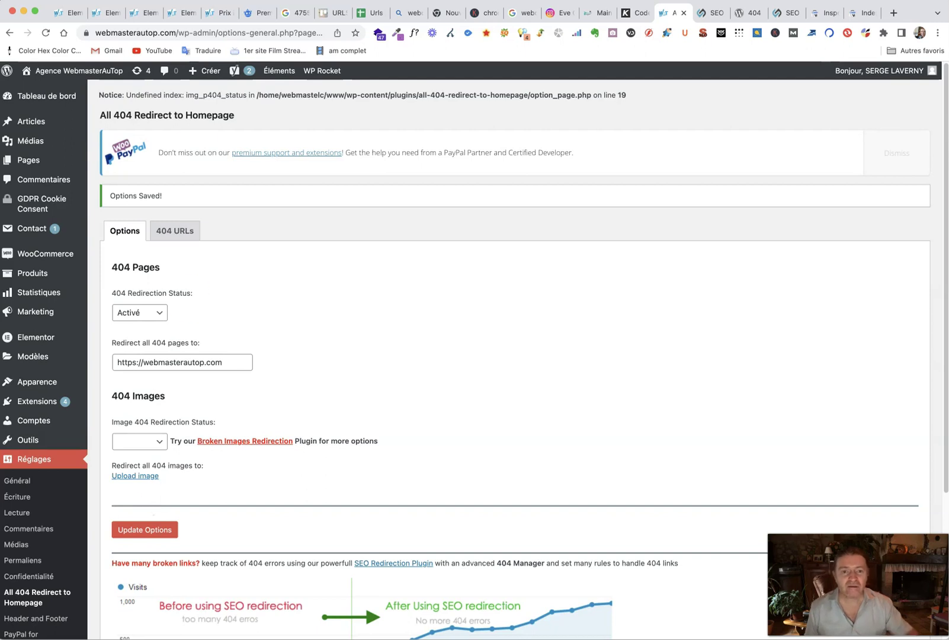
left_click(177, 34)
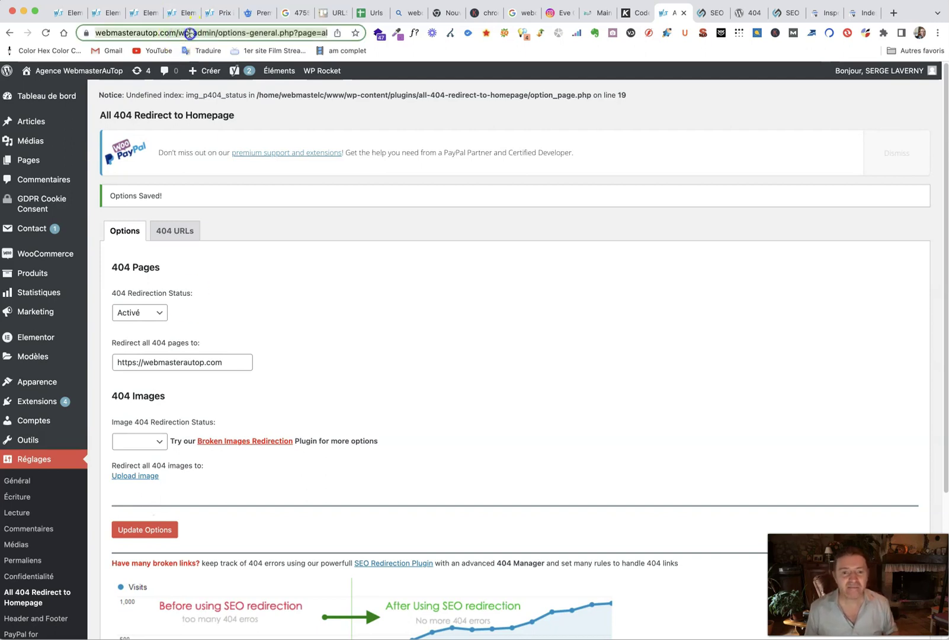
left_click(178, 33)
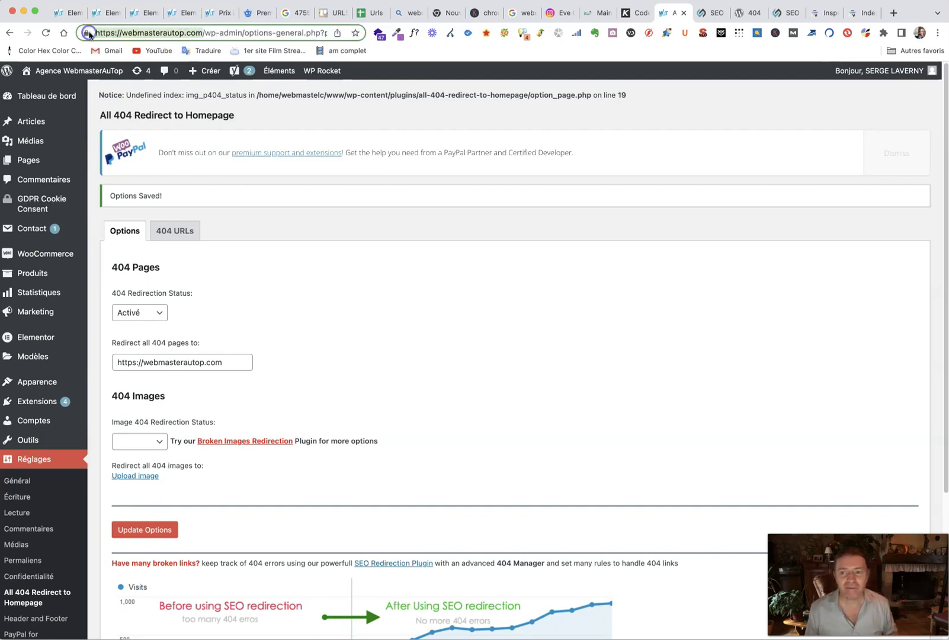
key("super+t")
type("https://webmasterautop.com/")
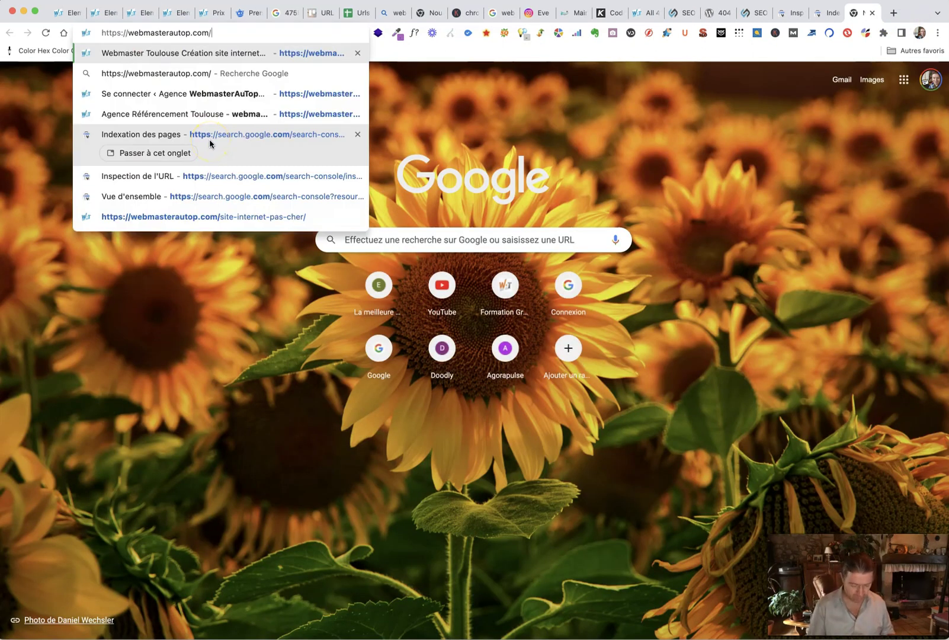
type("blufff")
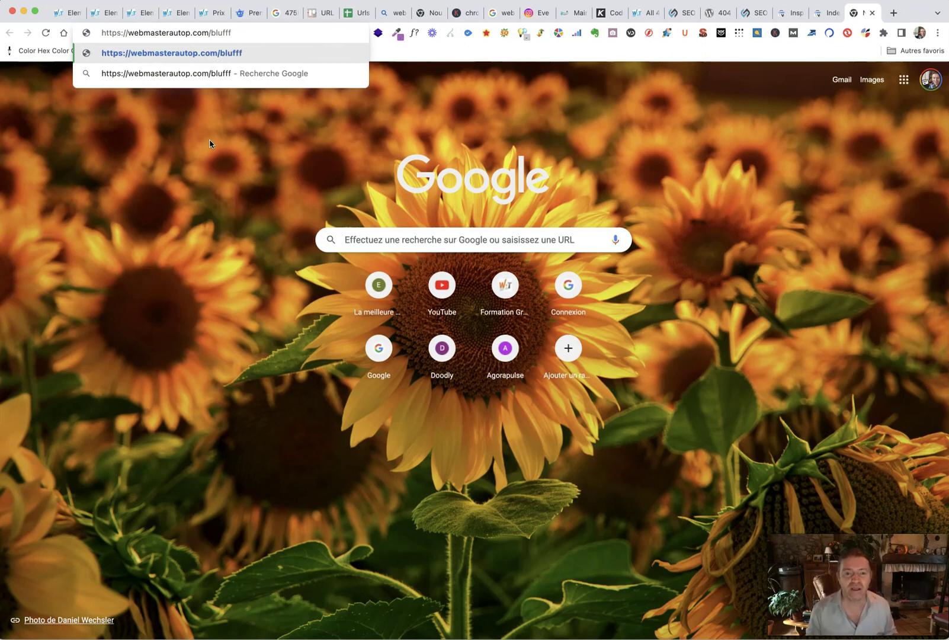
key("Return")
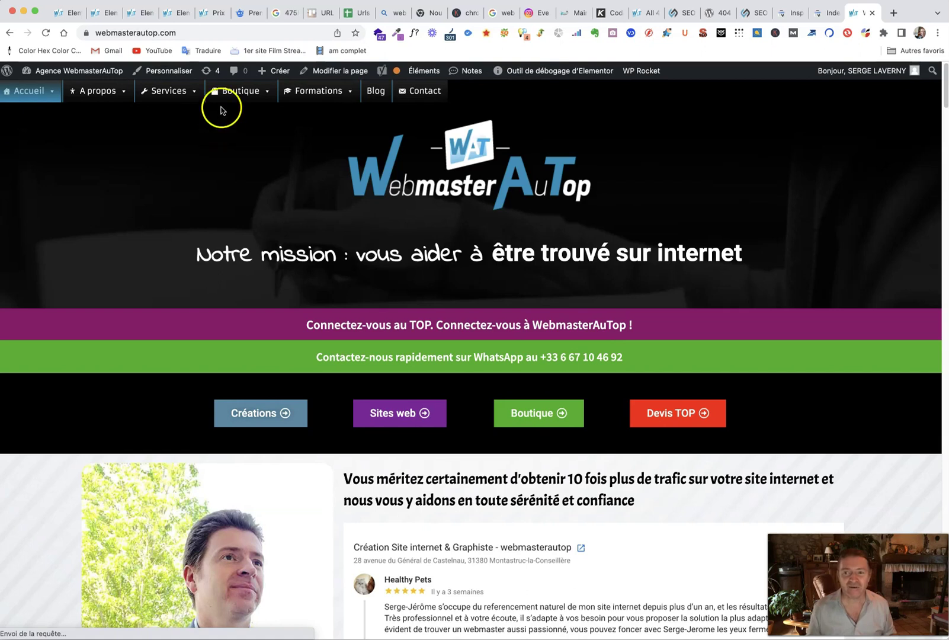
Step: Test the redirection again with the wrong address webmasterautop.com/jemesuistrompe in another new tab
left_click(893, 13)
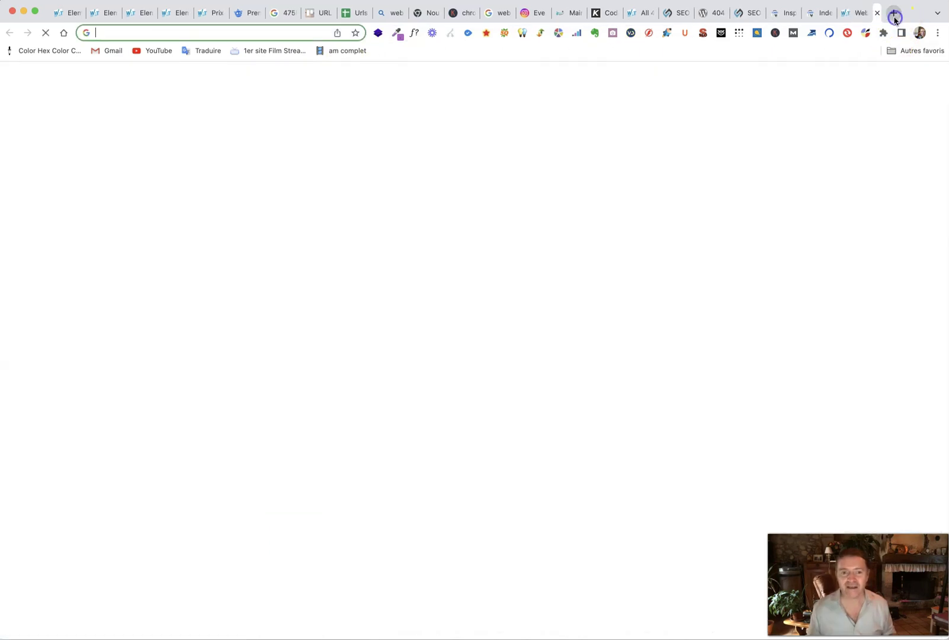
type("web")
key("Right")
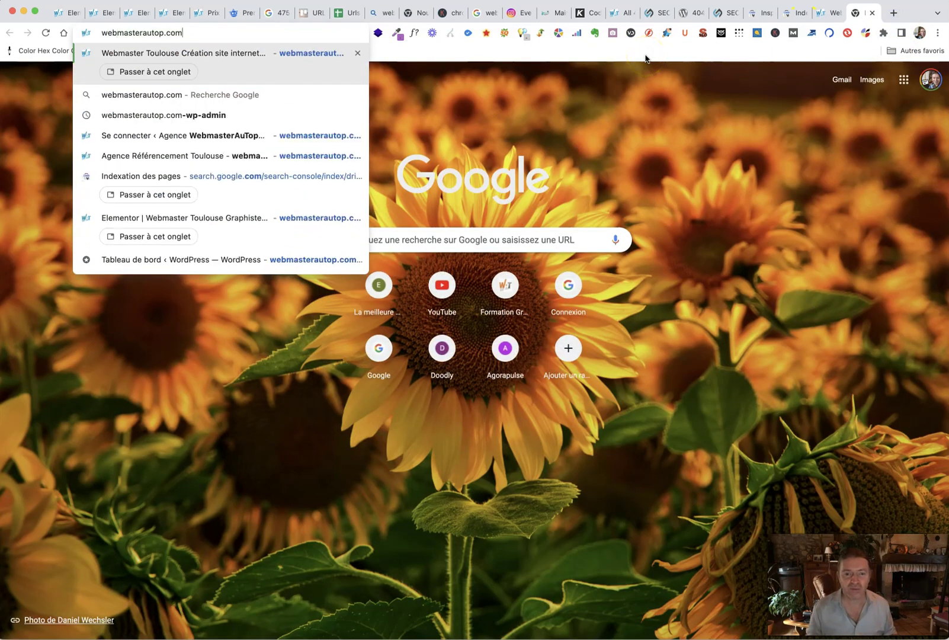
type("/")
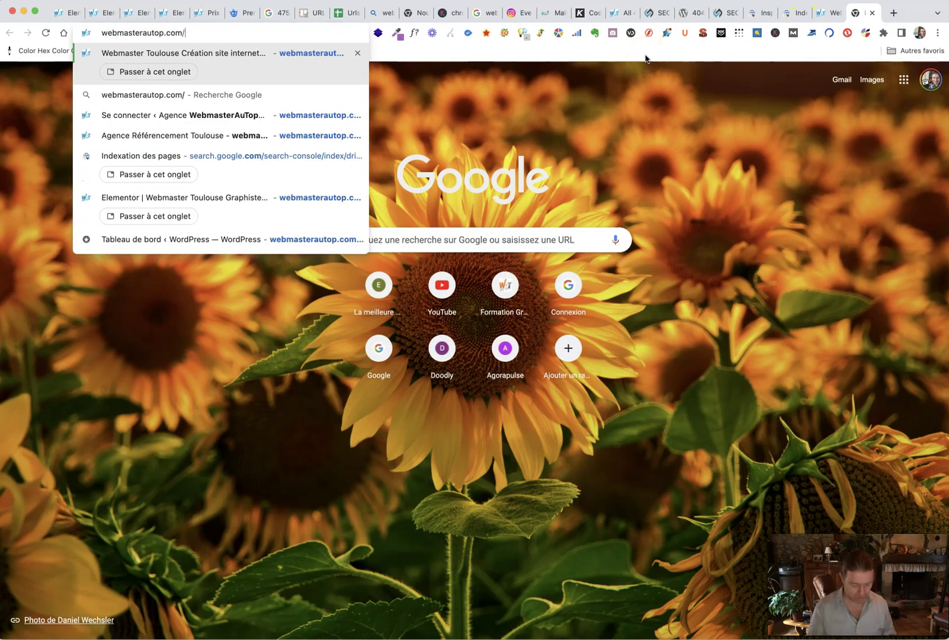
type("jemesuistrompe")
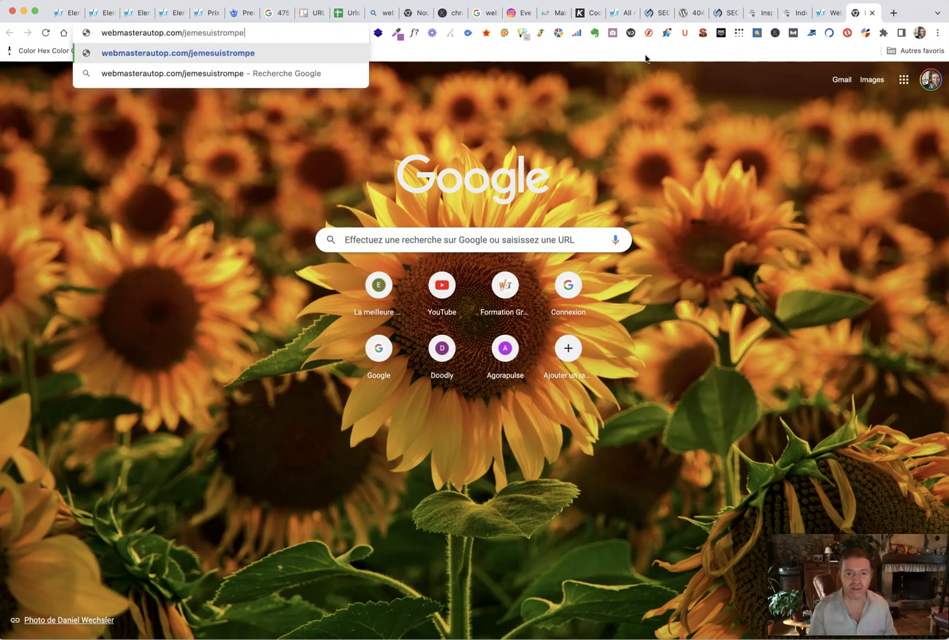
key("Return")
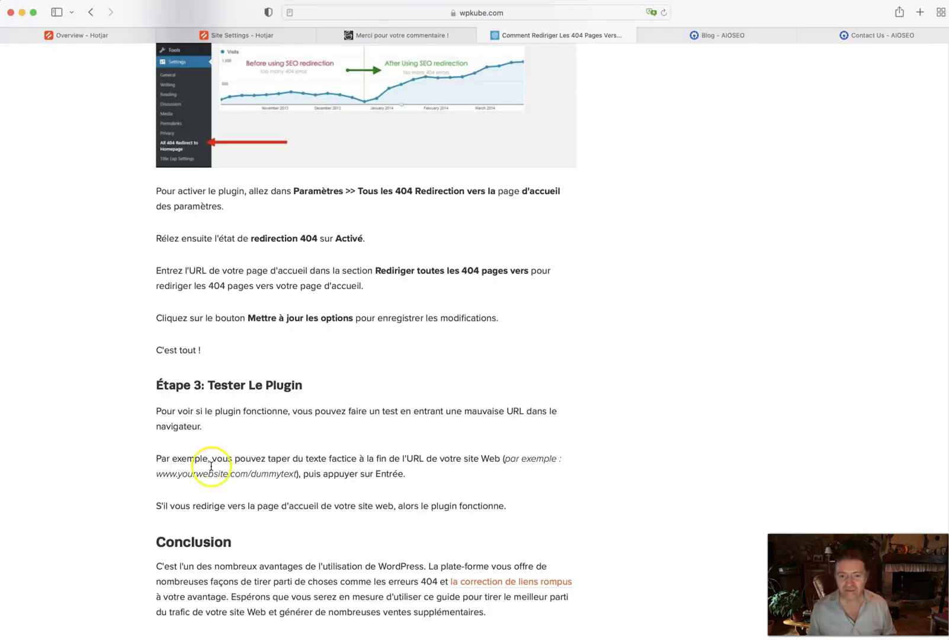
Step: Return to the wpkube article's section on what a 404 error is and highlight its paragraphs while reading, through the one on Google ranking
scroll(489, 225, "up", 20)
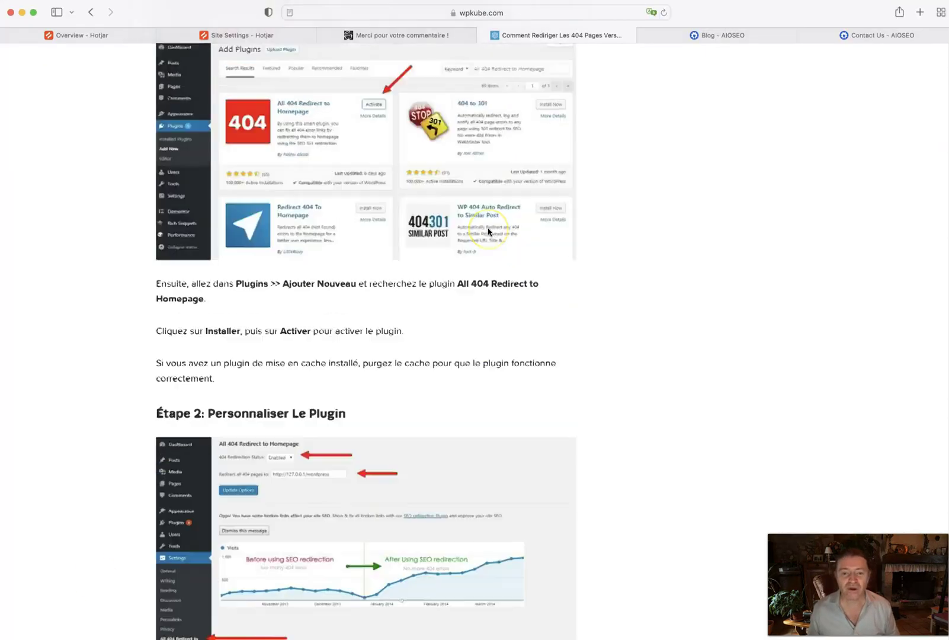
scroll(490, 232, "up", 6)
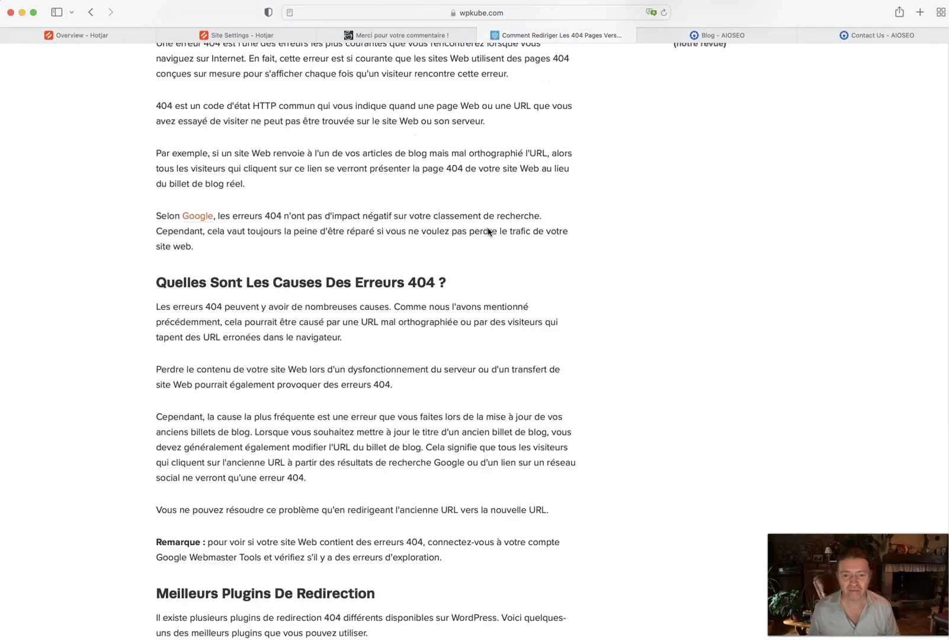
scroll(489, 231, "up", 5)
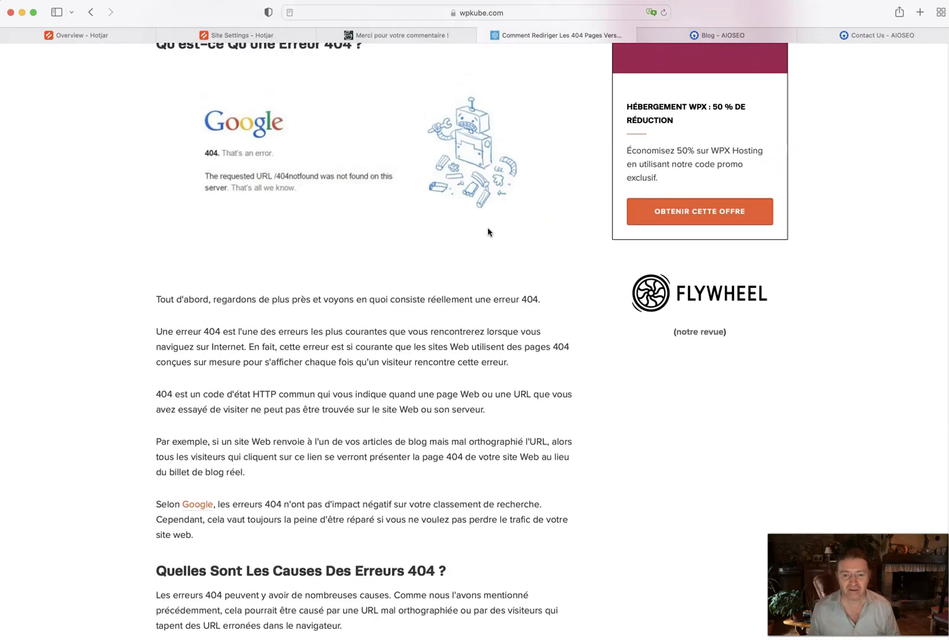
left_click_drag(157, 330, 567, 354)
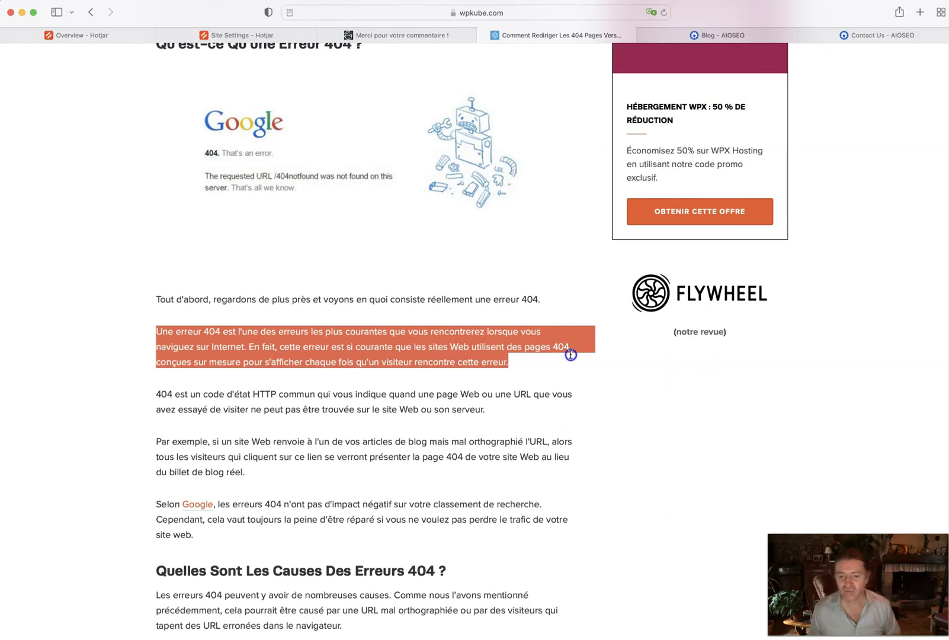
left_click(549, 358)
left_click_drag(152, 356, 517, 365)
left_click(264, 360)
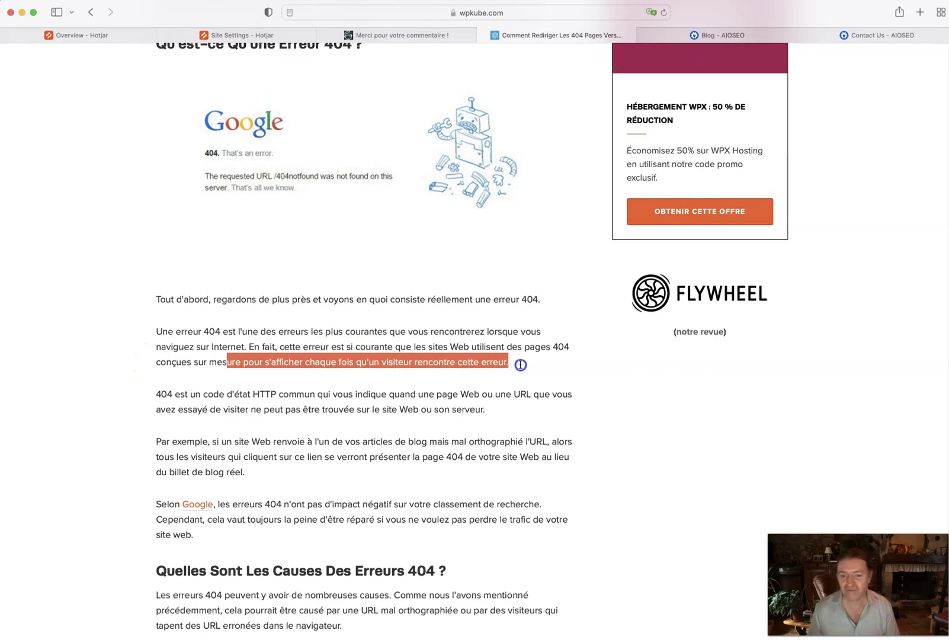
left_click_drag(142, 393, 162, 391)
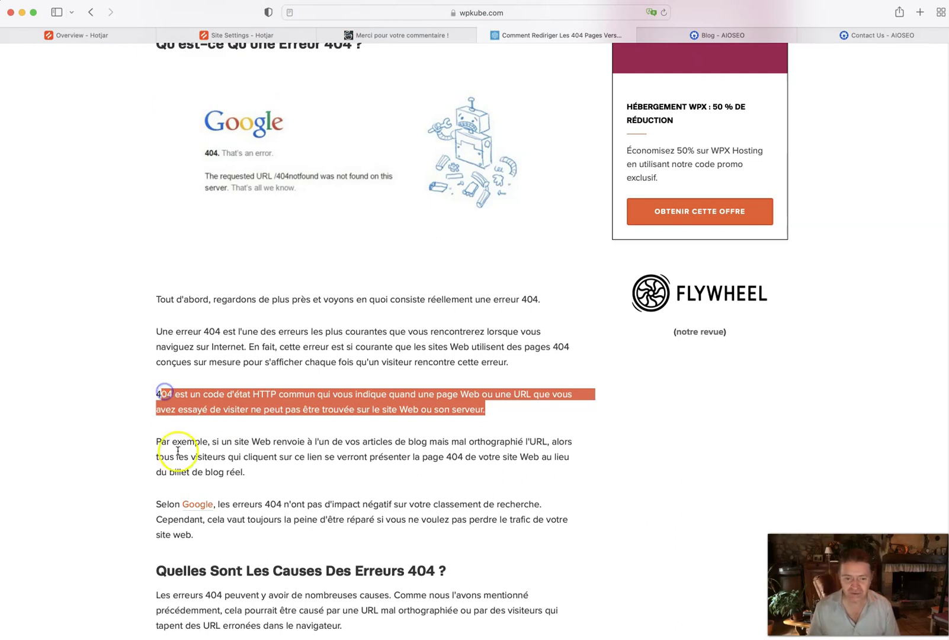
left_click_drag(254, 472, 173, 444)
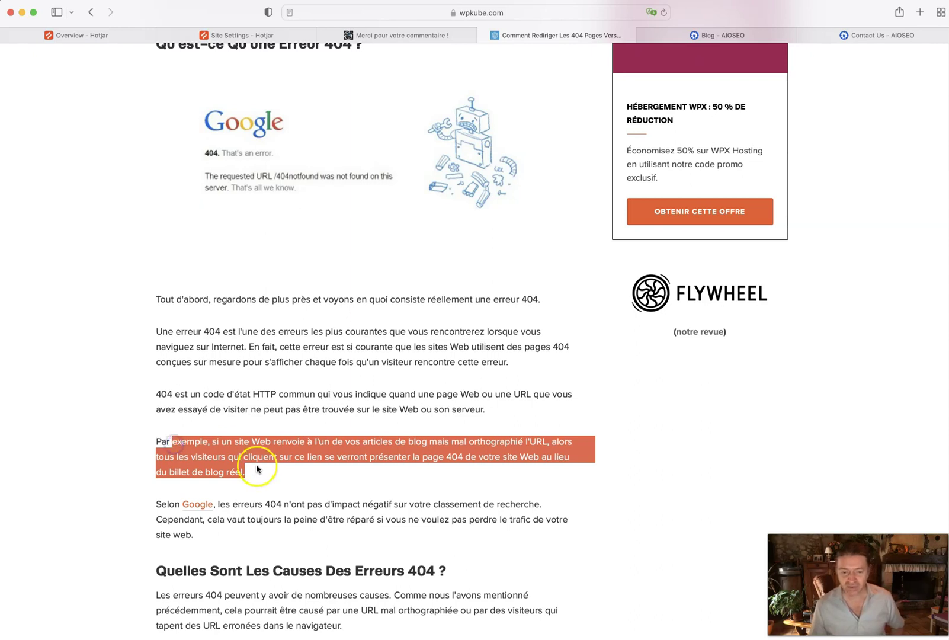
left_click(224, 504)
left_click_drag(226, 505, 575, 526)
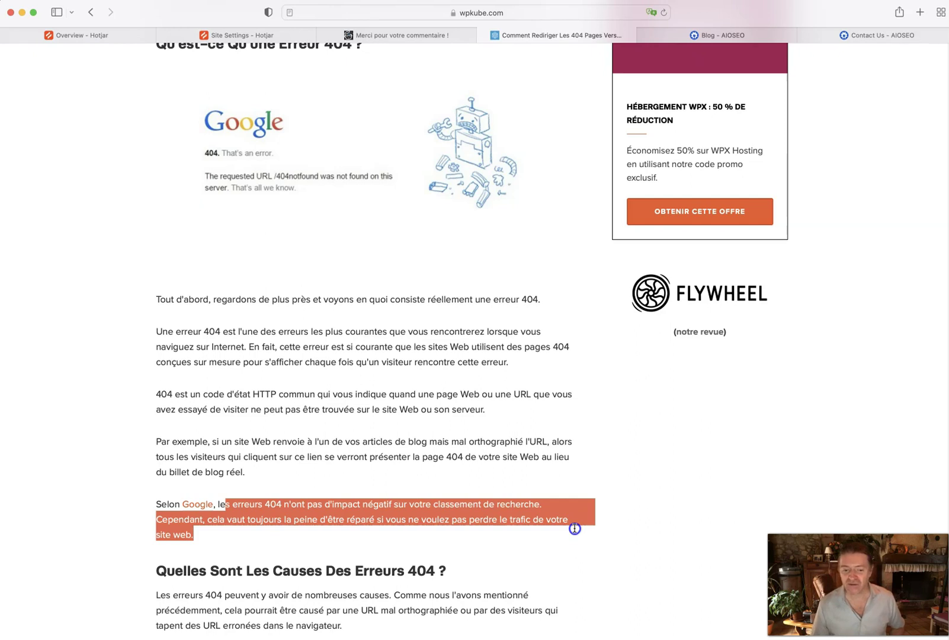
left_click_drag(574, 528, 574, 528)
Step: Highlight and read the paragraphs on the causes of 404 errors, through the sentence on redirecting the old URL to the new one
scroll(544, 482, "down", 2)
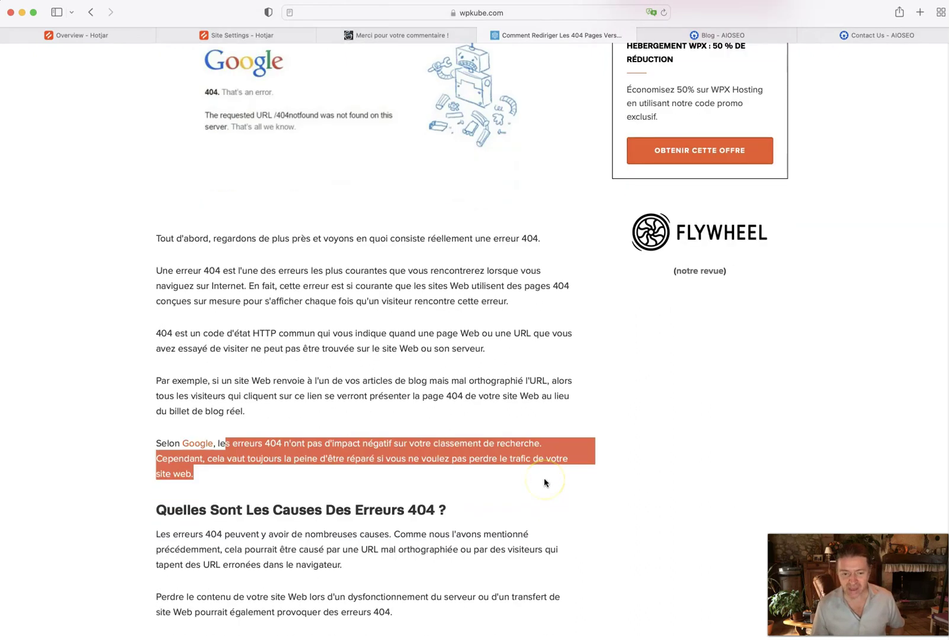
left_click_drag(166, 534, 399, 573)
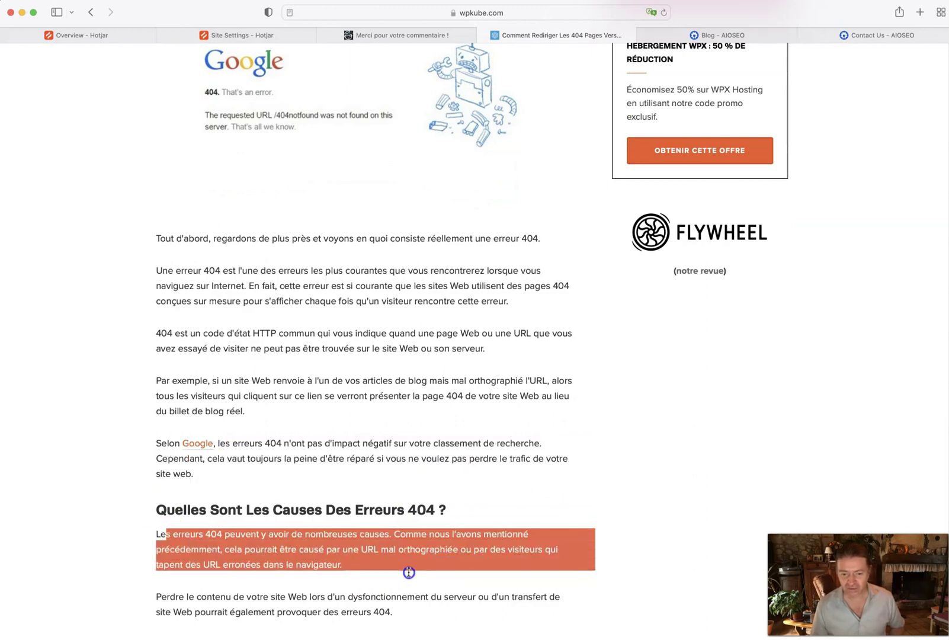
scroll(409, 572, "down", 5)
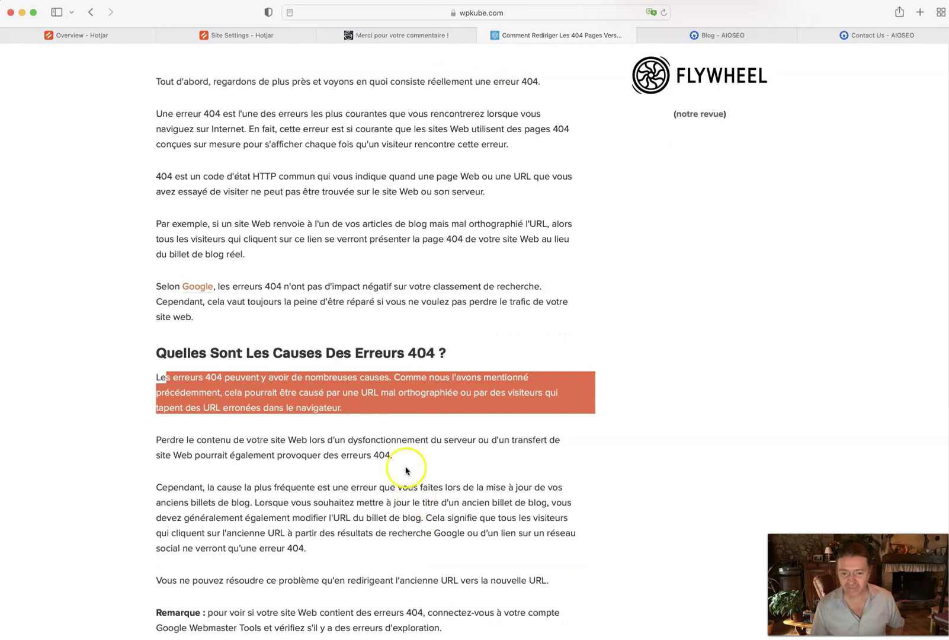
left_click_drag(145, 442, 459, 492)
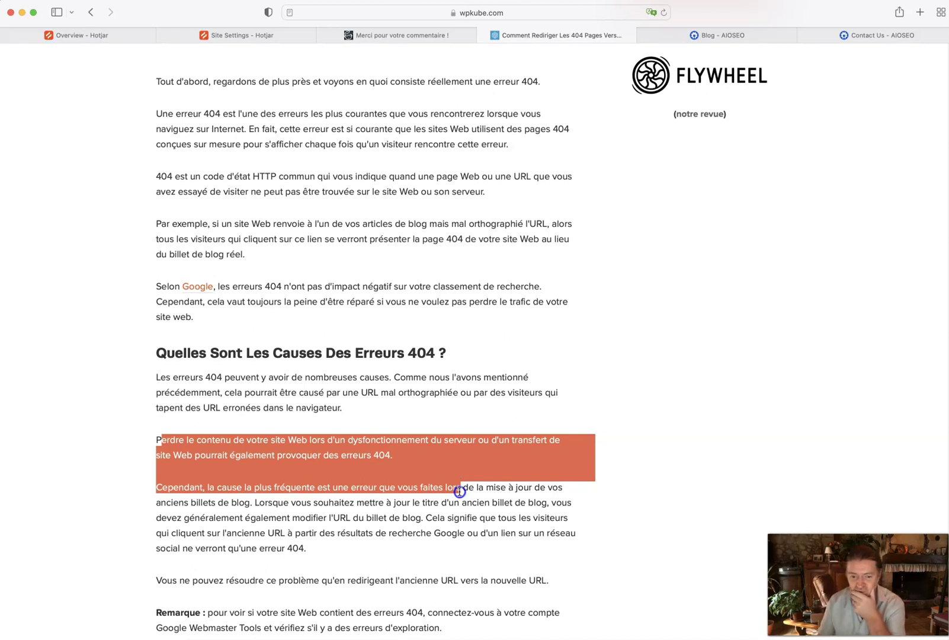
left_click_drag(460, 491, 463, 499)
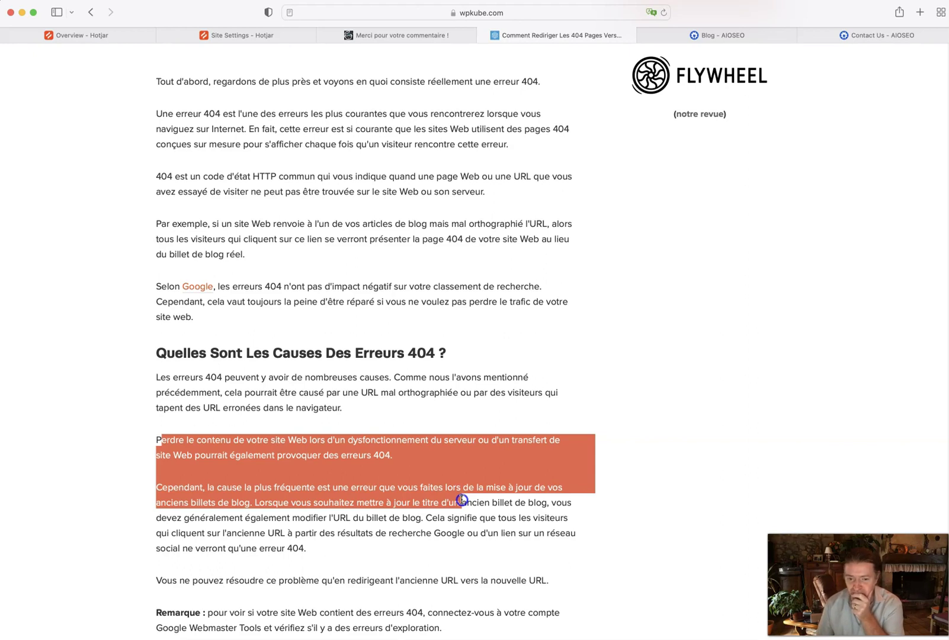
left_click_drag(462, 500, 411, 512)
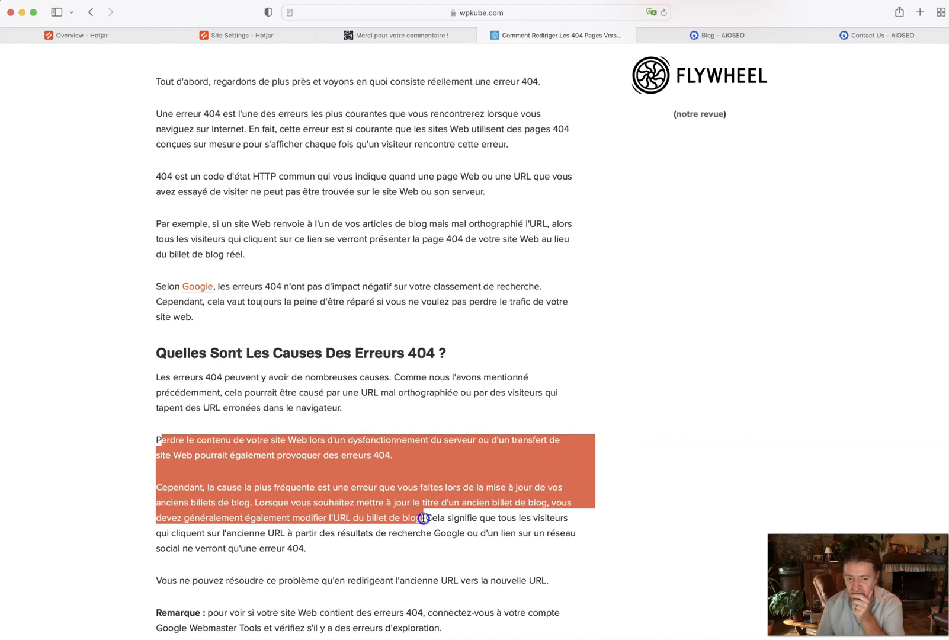
left_click_drag(424, 517, 513, 532)
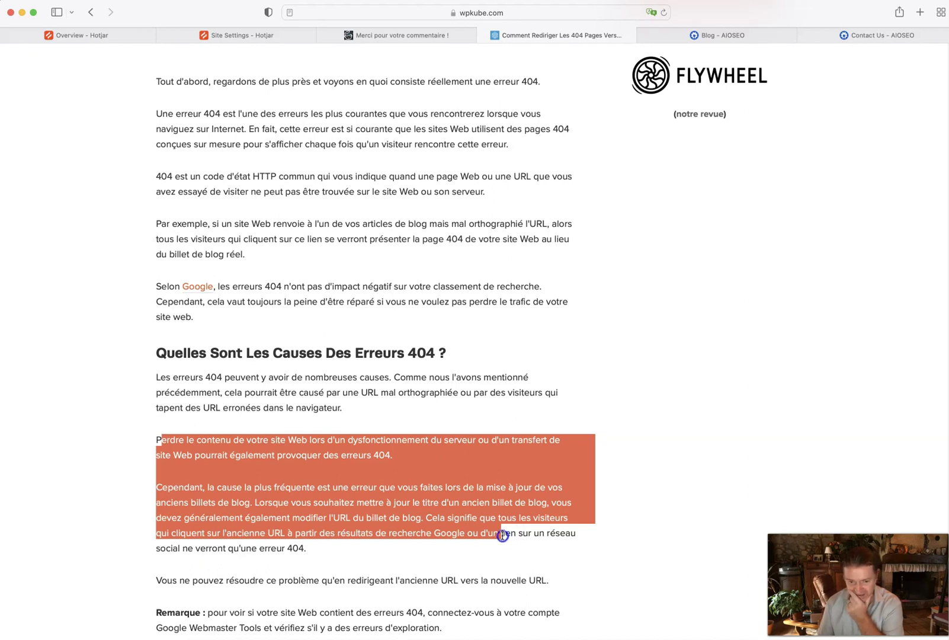
left_click_drag(502, 535, 552, 582)
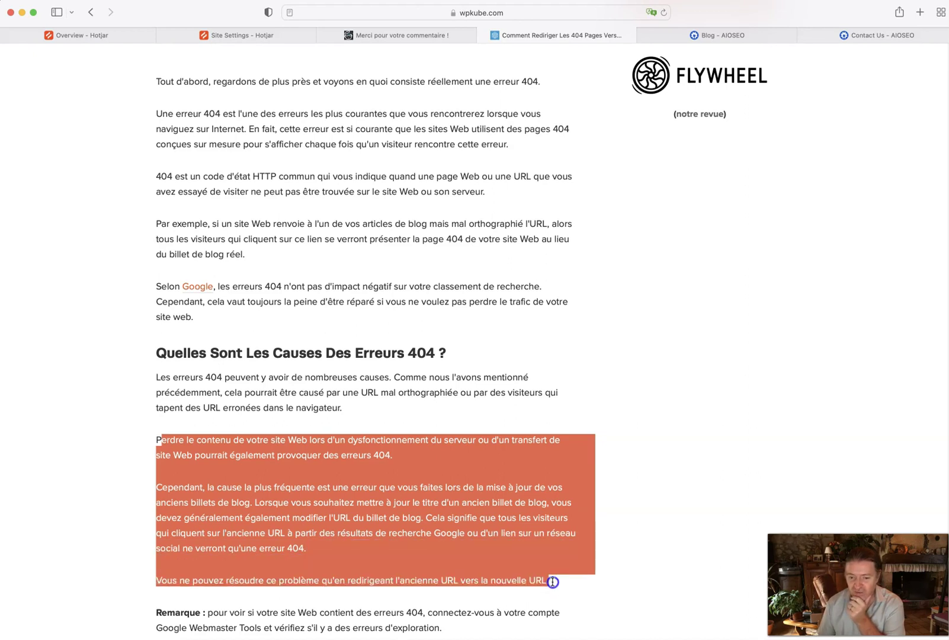
Step: Highlight and read the article's note about checking for crawl errors in Google Webmaster Tools
scroll(503, 498, "down", 3)
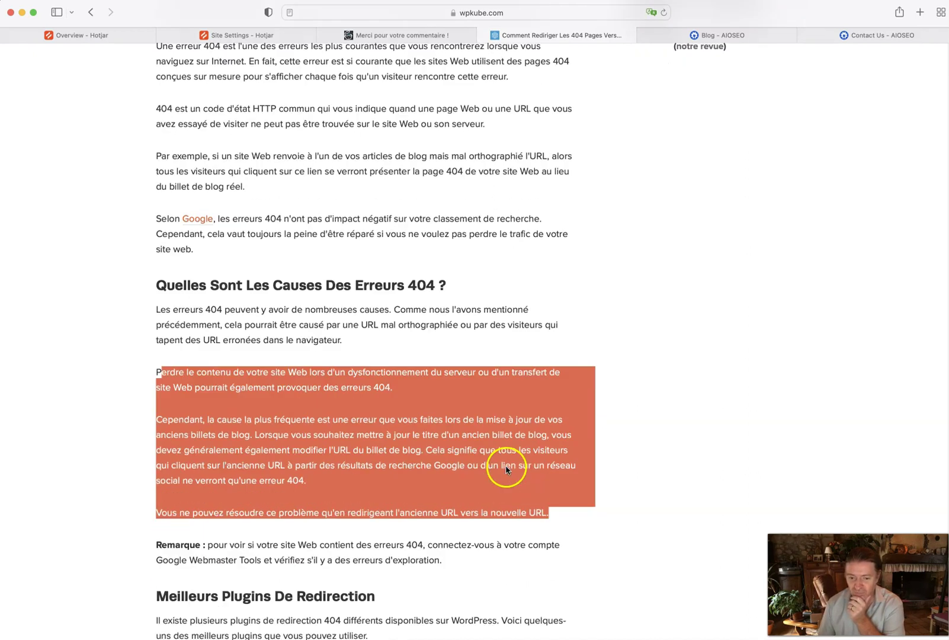
left_click_drag(442, 563, 180, 541)
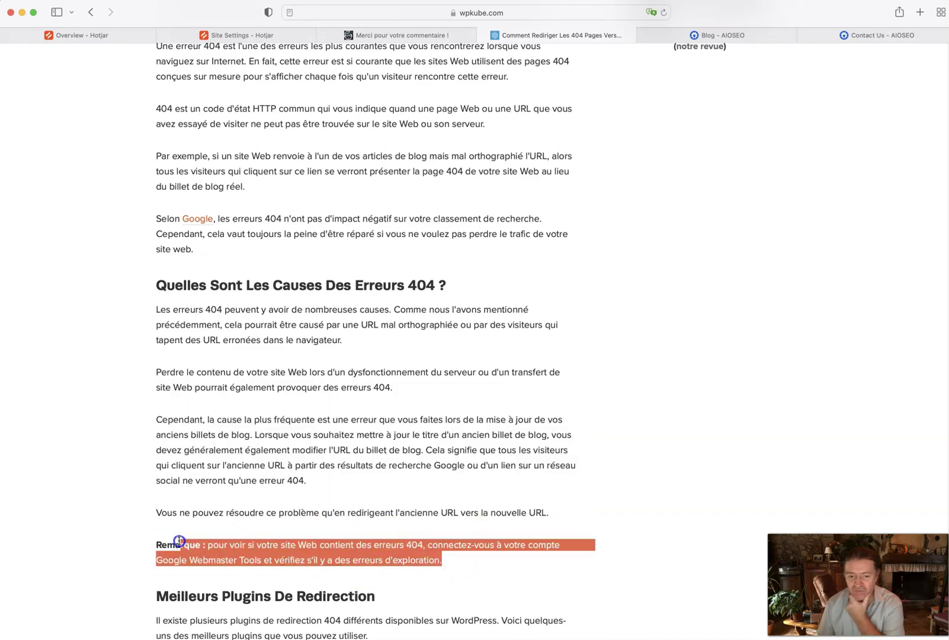
left_click_drag(210, 549, 223, 555)
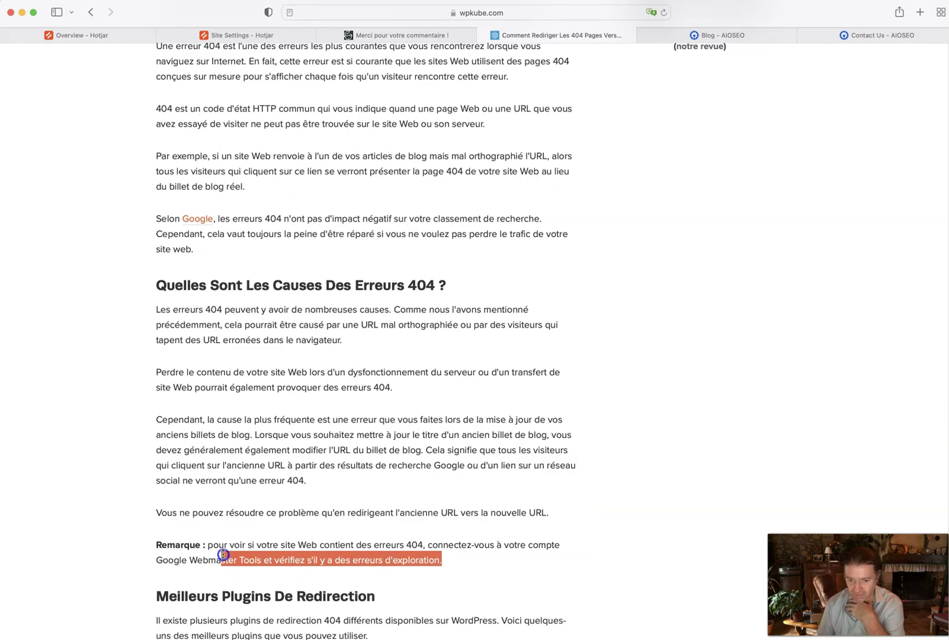
scroll(180, 474, "down", 5)
left_click(178, 453)
left_click_drag(148, 451, 269, 444)
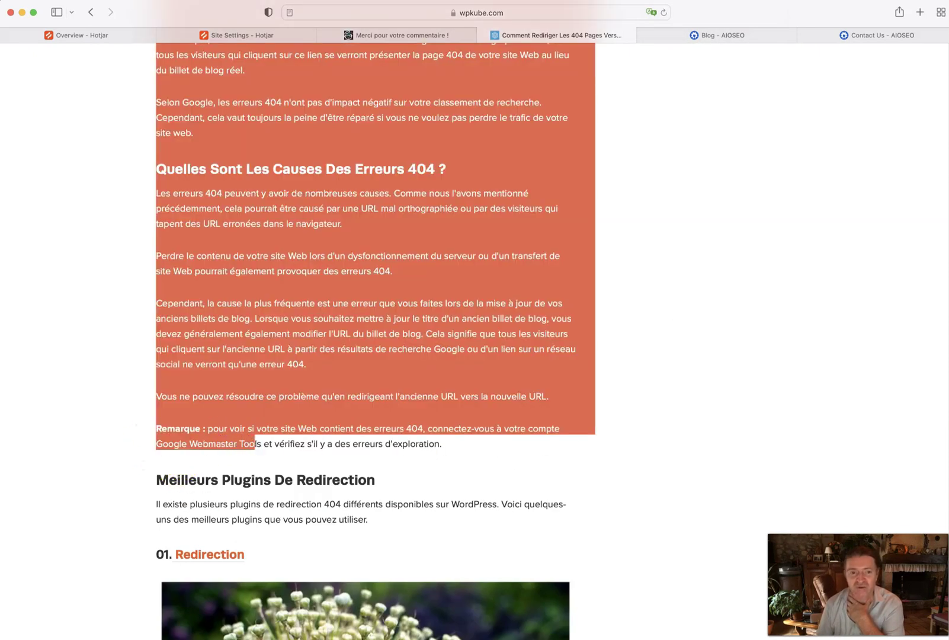
Step: Switch to Chrome and examine Search Console's page indexing report, comparing indexed with non-indexed pages and reviewing the reasons for non-indexing
left_click(19, 12)
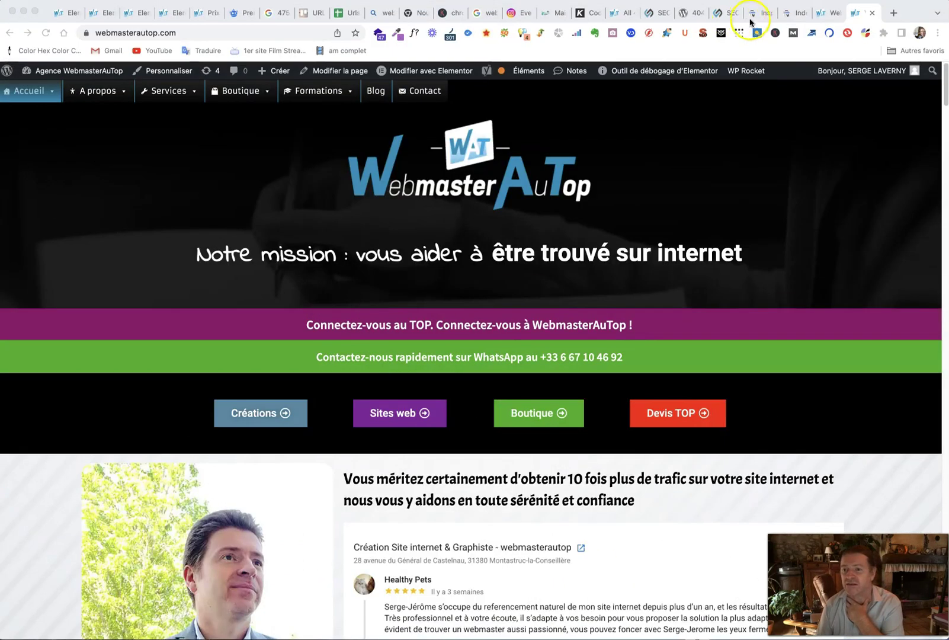
left_click(788, 15)
scroll(362, 219, "up", 5)
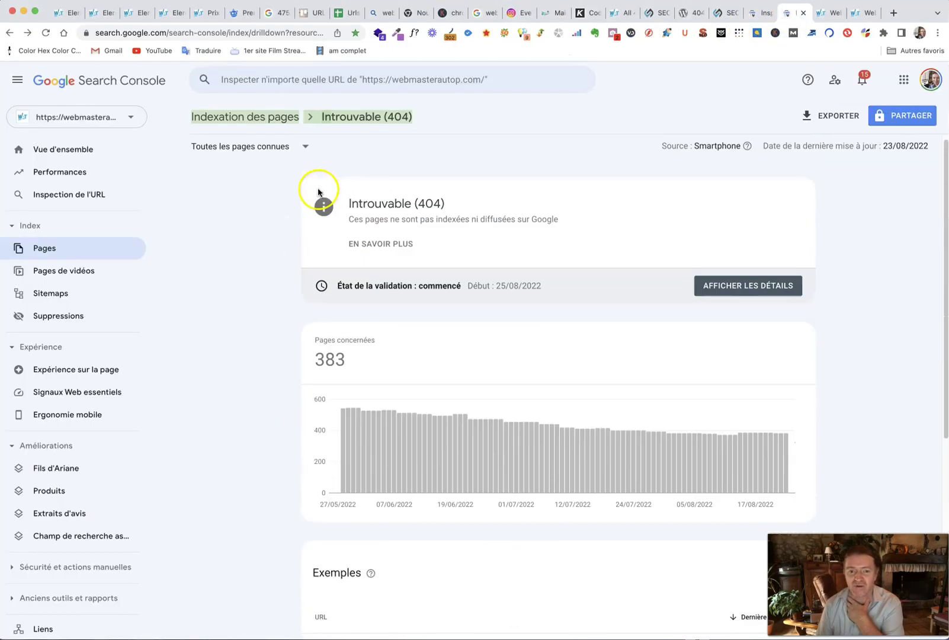
left_click(55, 247)
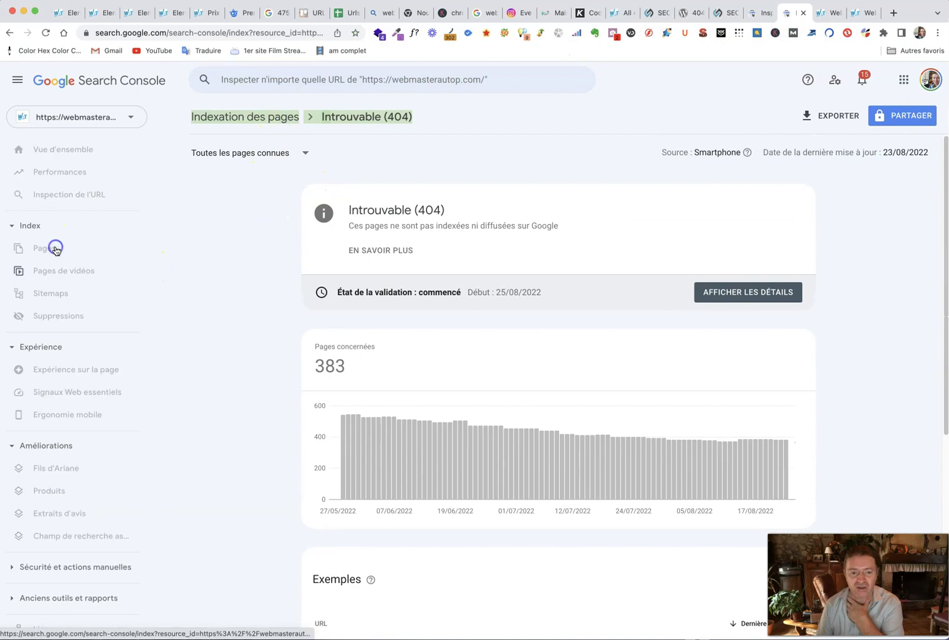
left_click(436, 255)
left_click(442, 256)
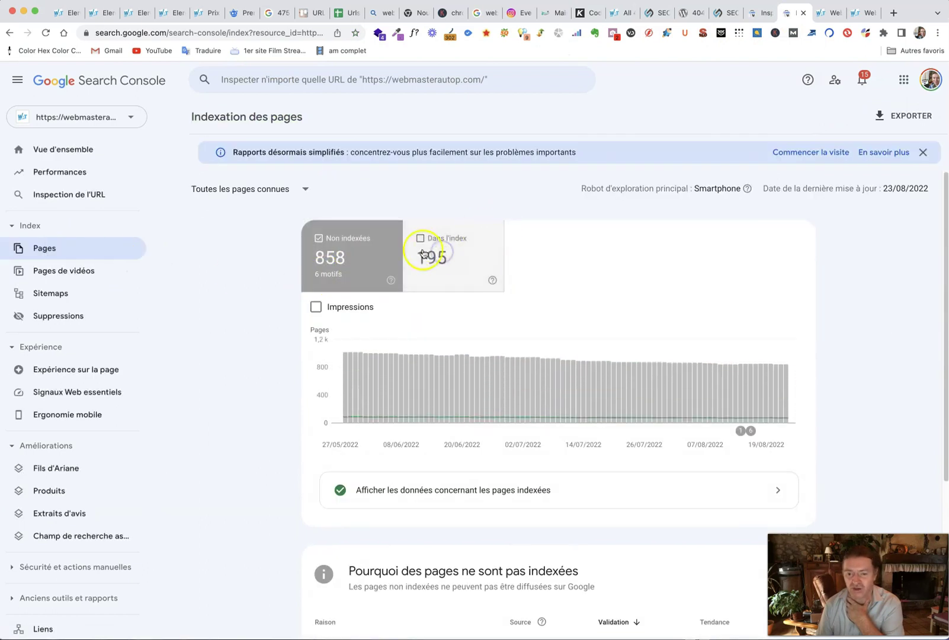
left_click(344, 257)
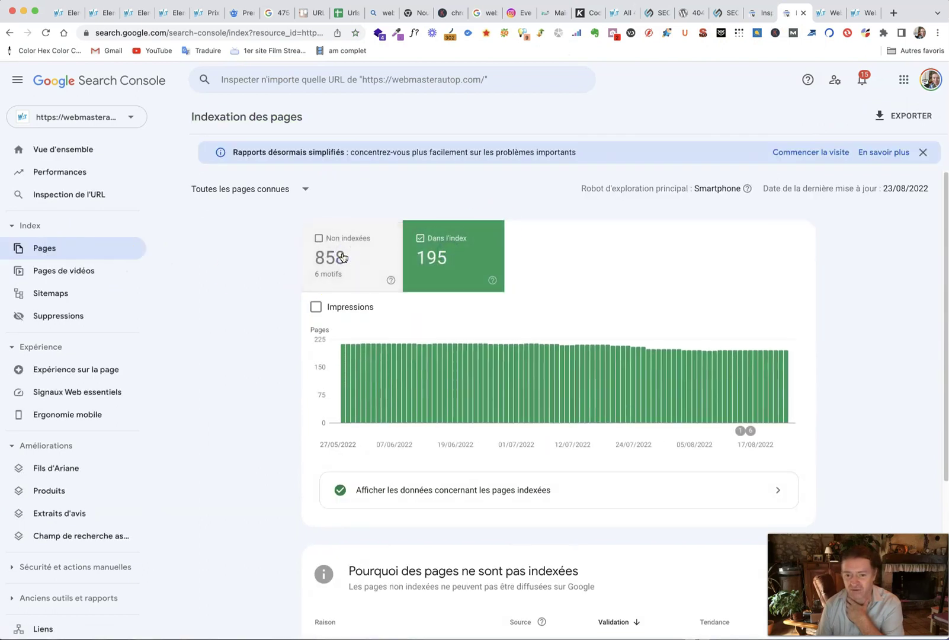
left_click(344, 257)
scroll(344, 258, "down", 5)
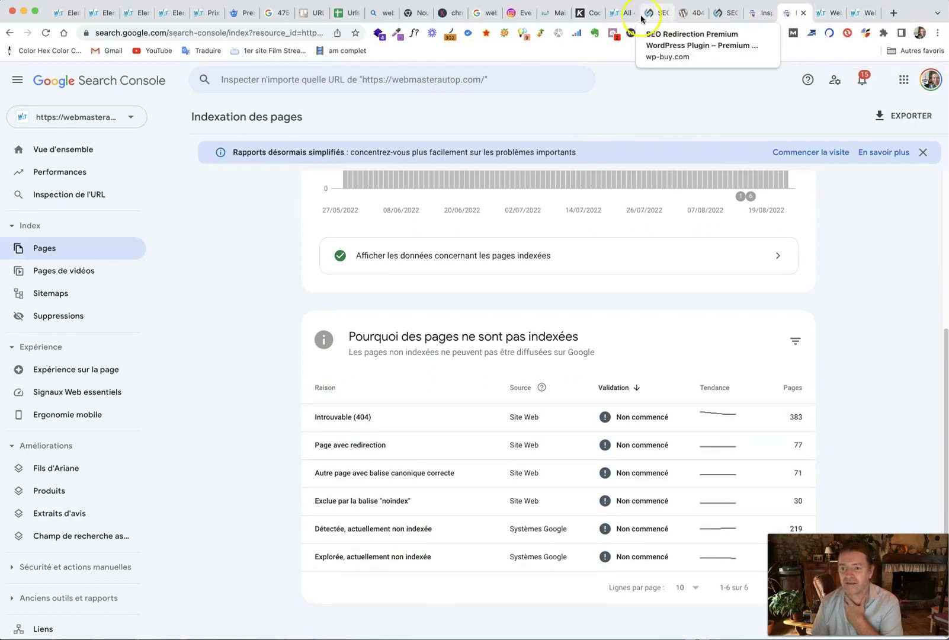
Step: Clear the WP Rocket cache from the All 404 Redirect to Homepage settings, then display the extension's list of redirected 404 URLs
left_click(620, 13)
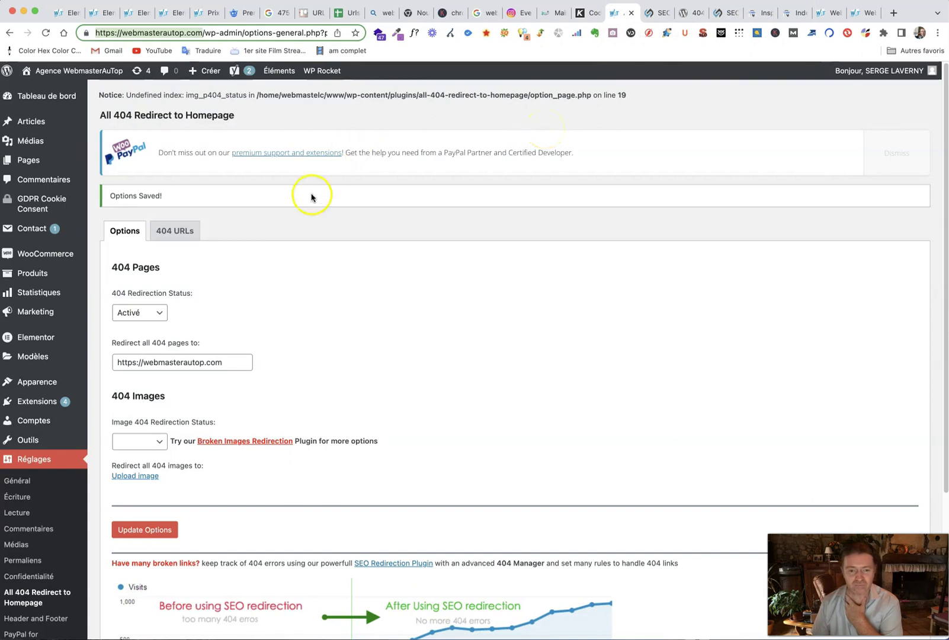
mouse_move(342, 66)
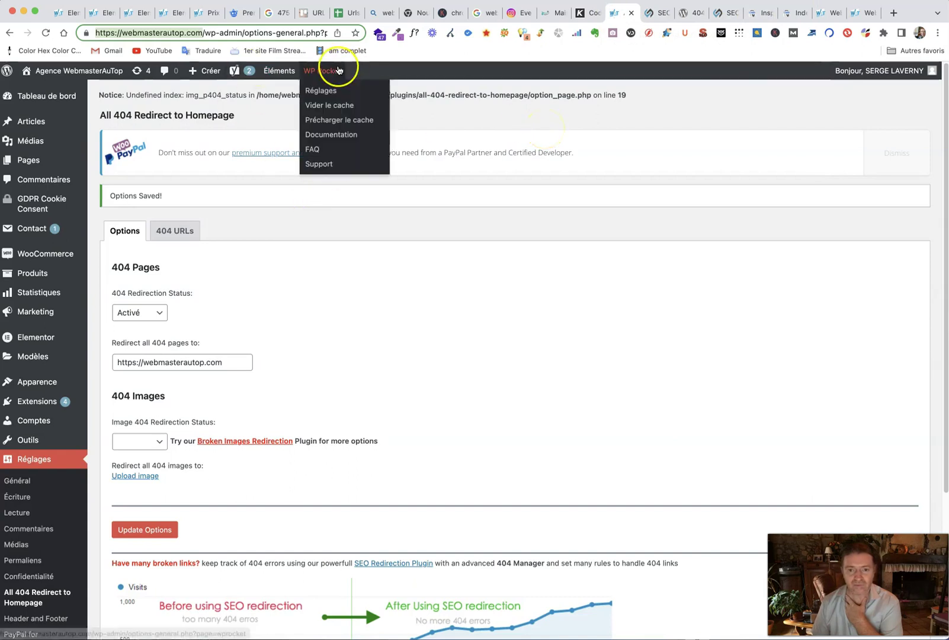
left_click(340, 109)
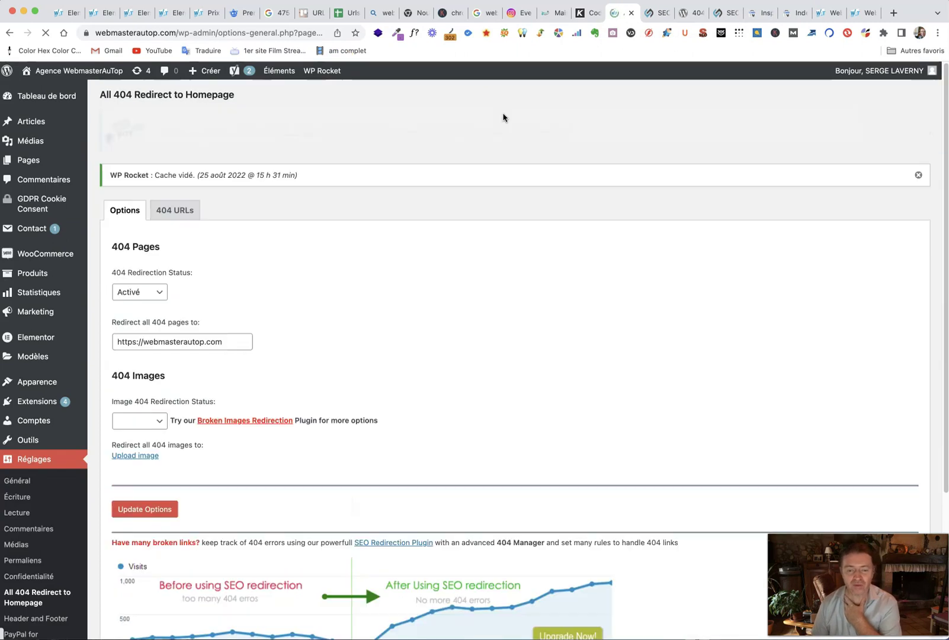
left_click(184, 210)
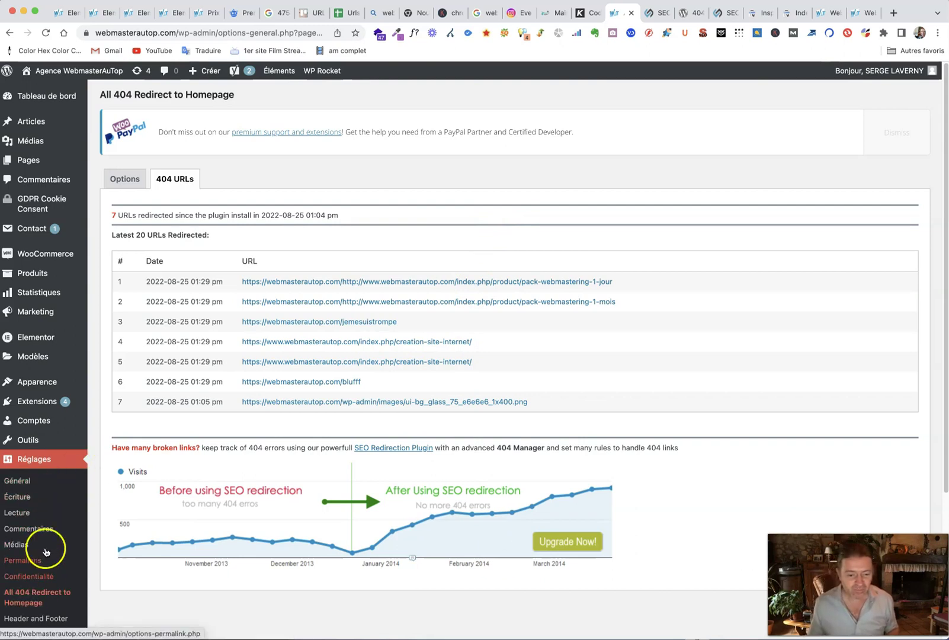
Step: Open the Broken Link Checker settings and review each group of options, from the general ones to the advanced ones
scroll(46, 552, "down", 3)
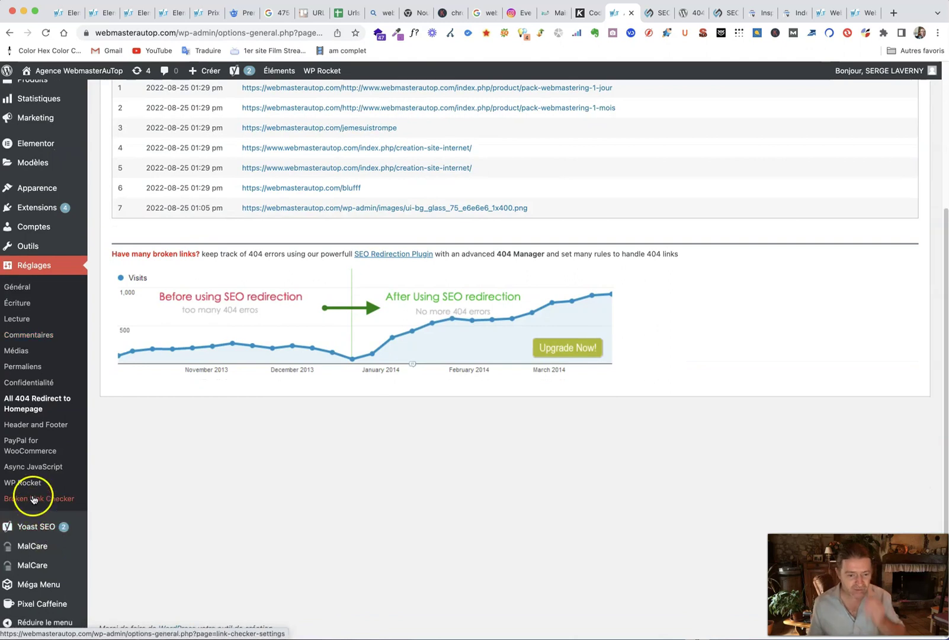
left_click(33, 500)
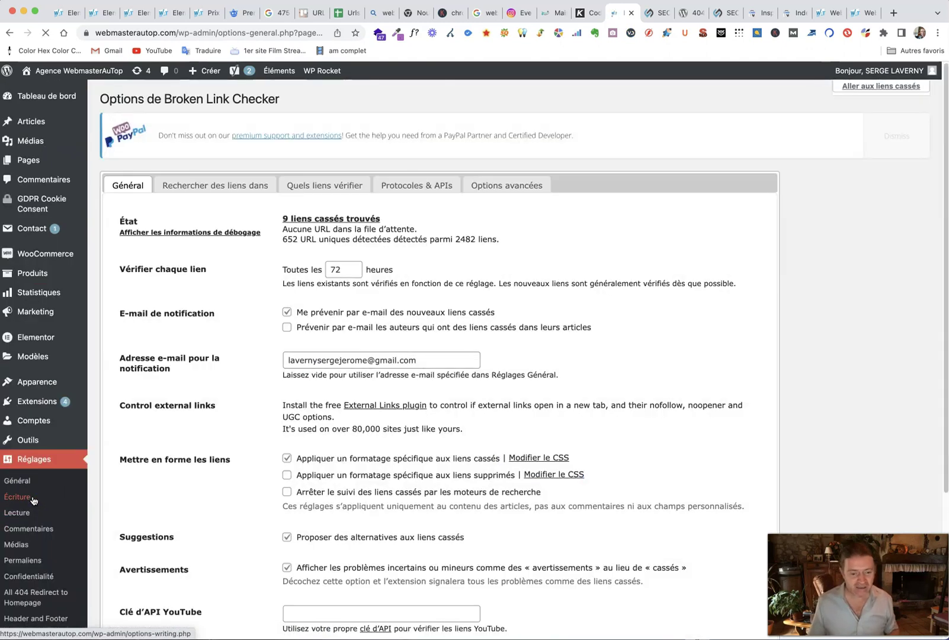
left_click(220, 182)
left_click(317, 182)
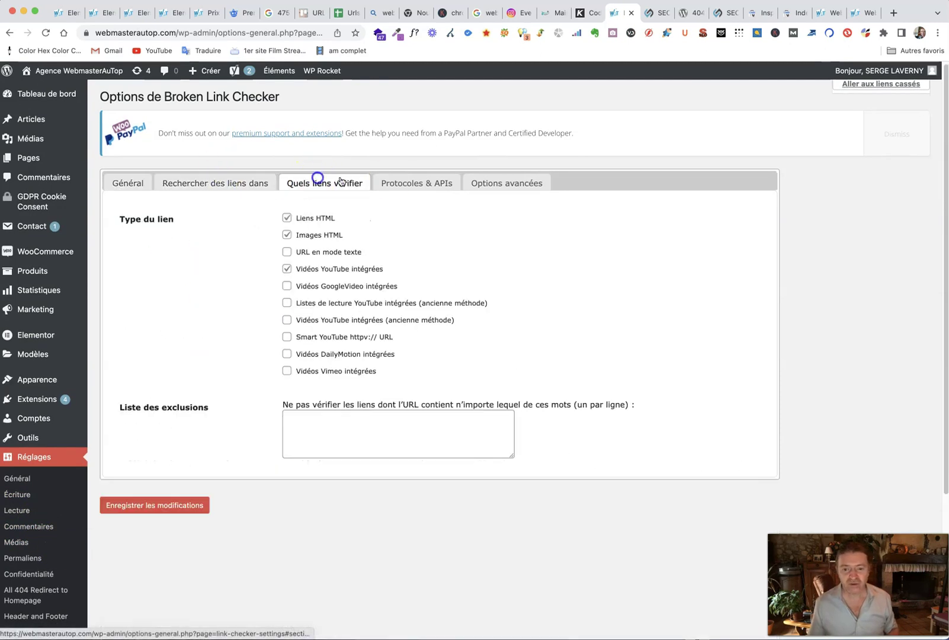
left_click(421, 186)
left_click(513, 181)
left_click(119, 181)
scroll(167, 304, "down", 3)
scroll(167, 304, "up", 3)
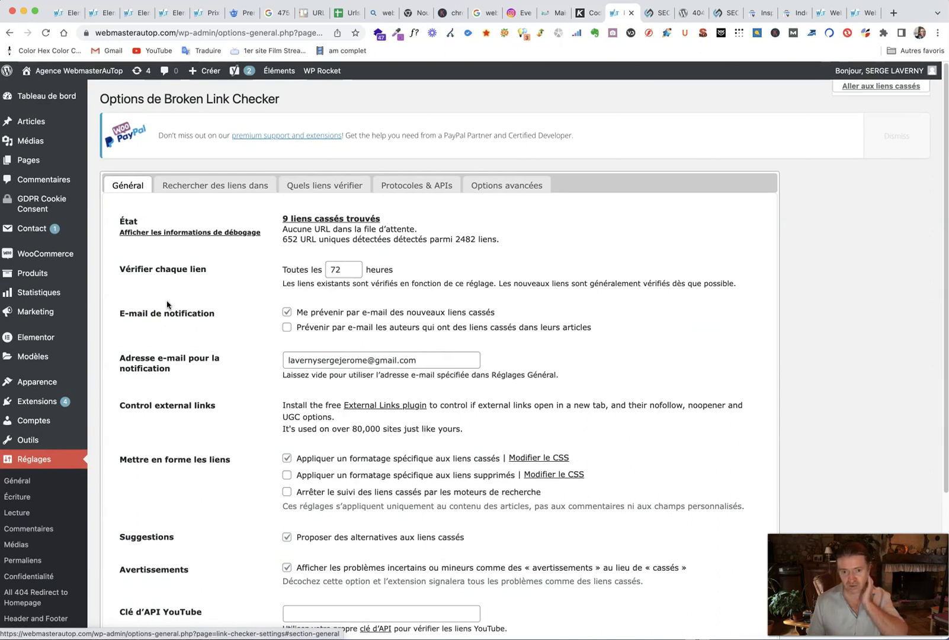
scroll(167, 305, "down", 3)
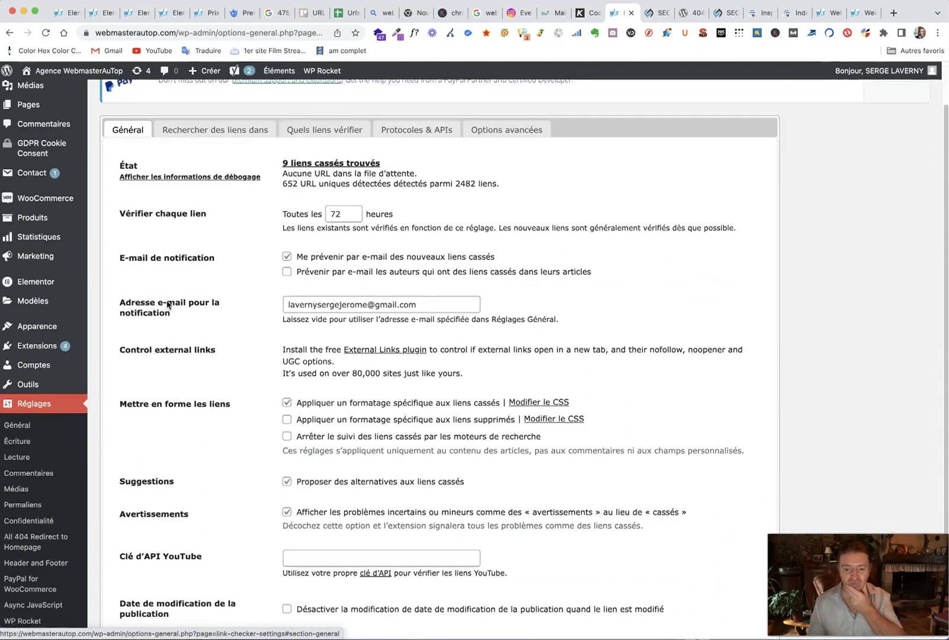
Step: Open Broken Link Checker's list of broken links and inspect the target page of the onisep.fr link
scroll(167, 304, "up", 3)
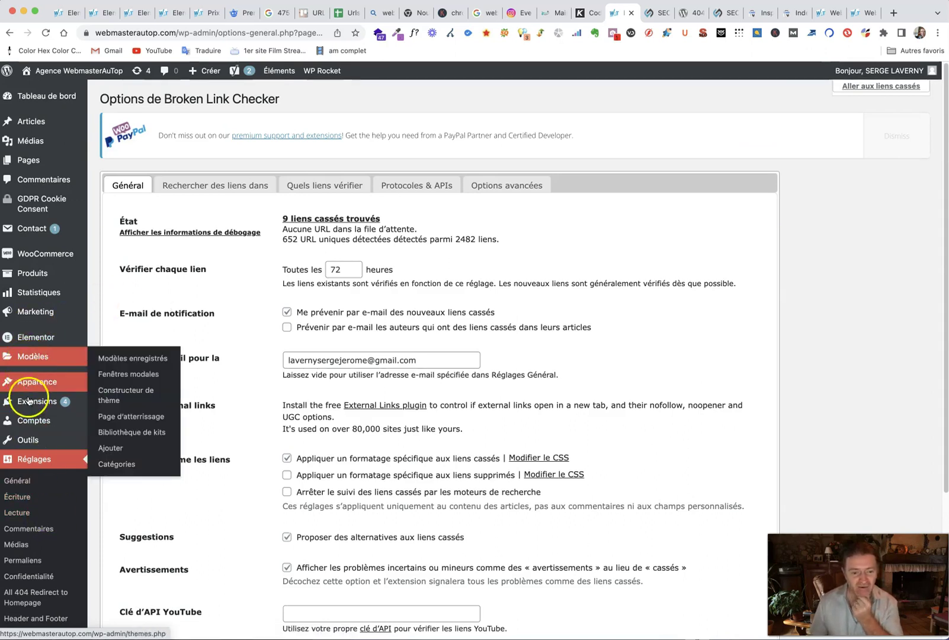
mouse_move(38, 438)
left_click(123, 569)
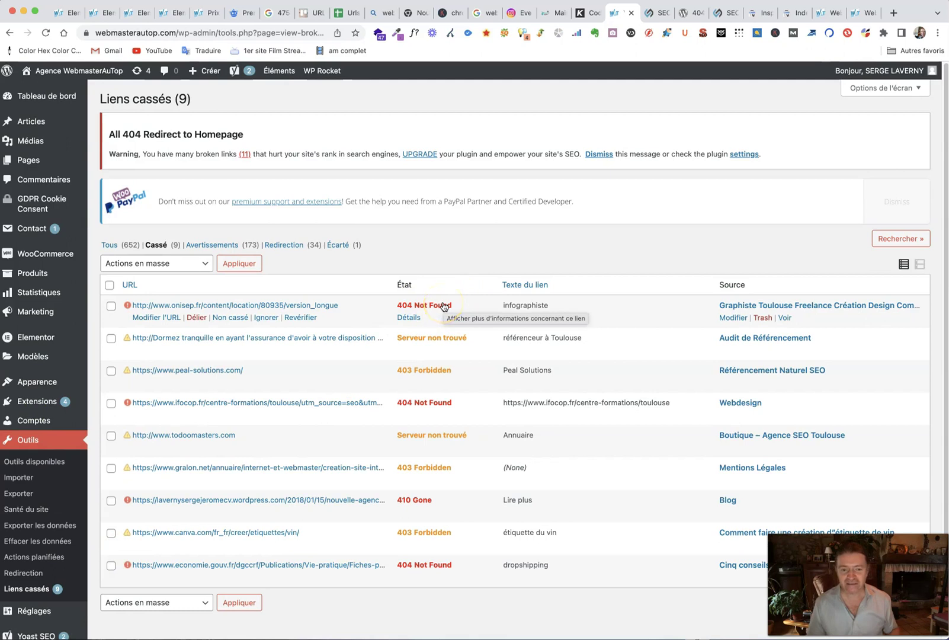
left_click(294, 305)
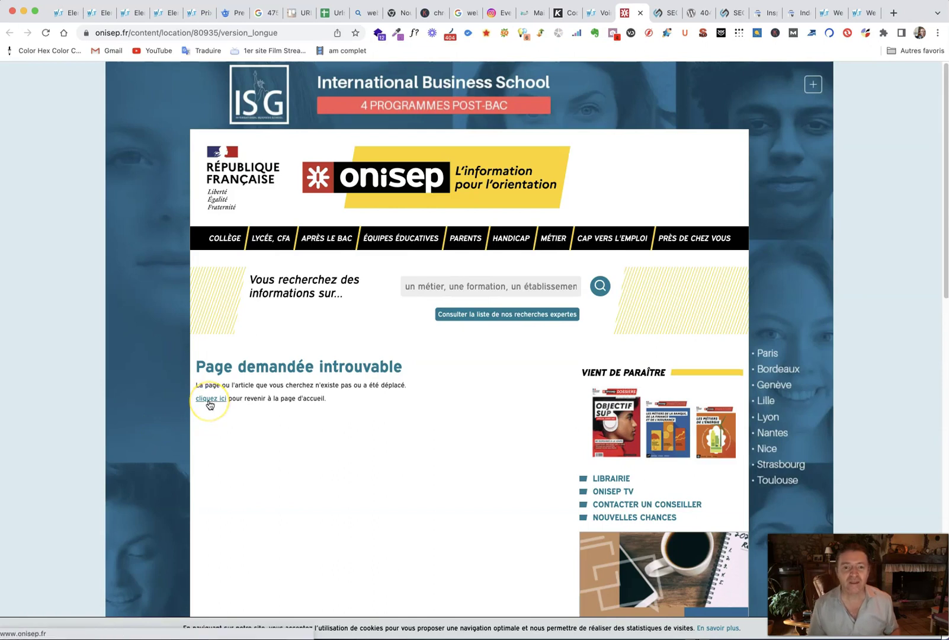
left_click(592, 19)
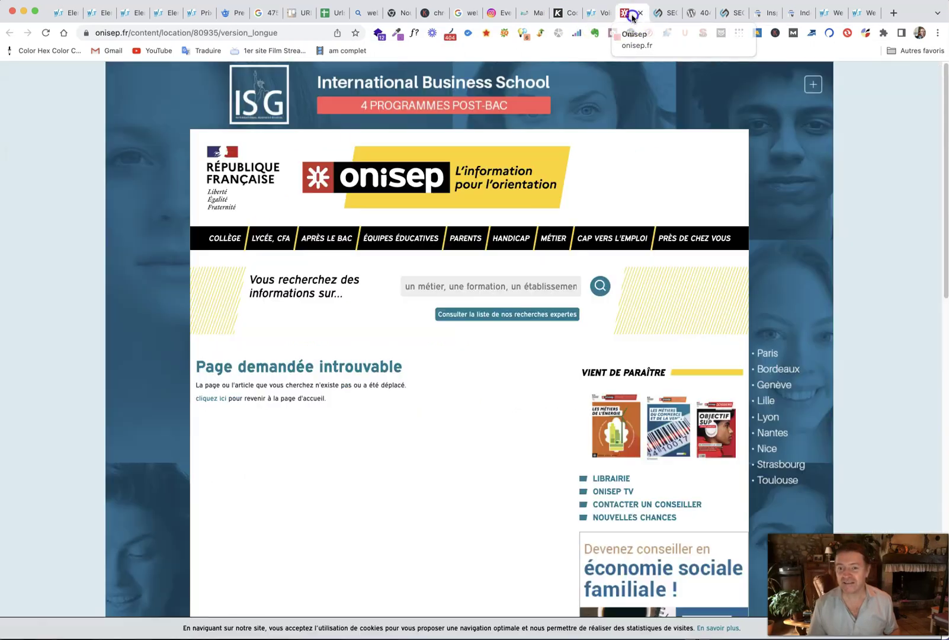
left_click(628, 18)
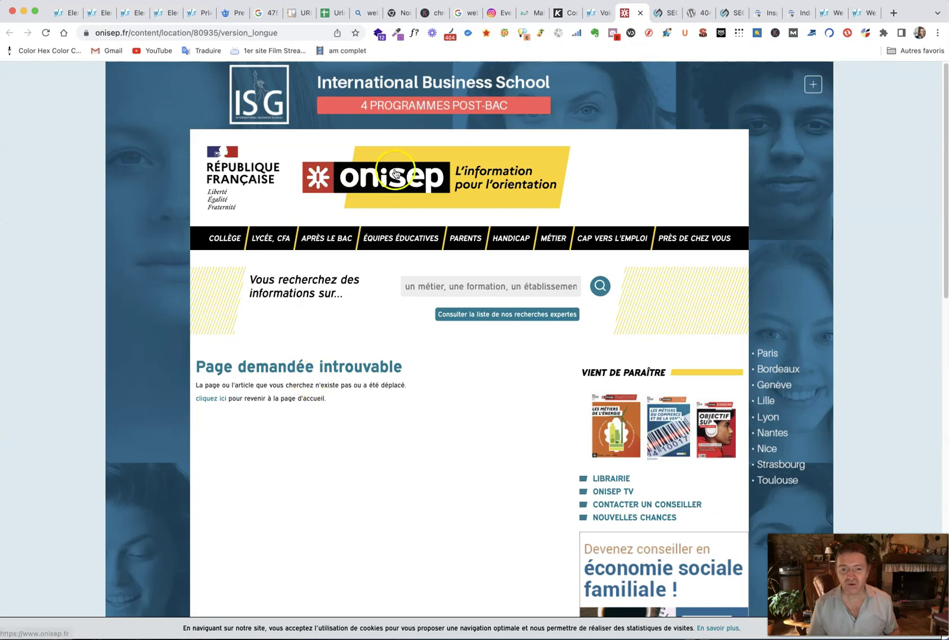
Step: Return to the broken links list and unlink the onisep.fr URL from all posts
left_click(599, 13)
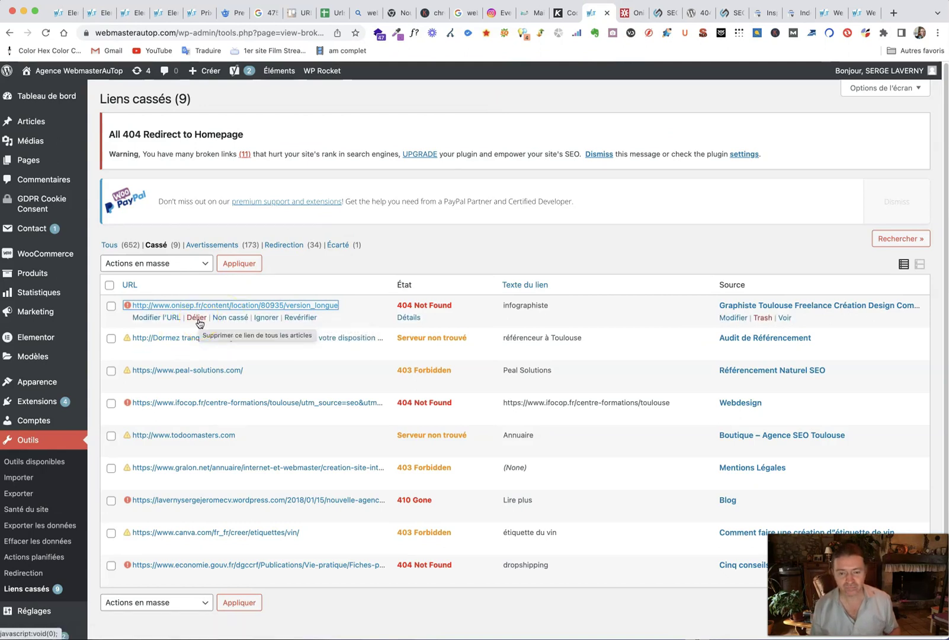
left_click(197, 318)
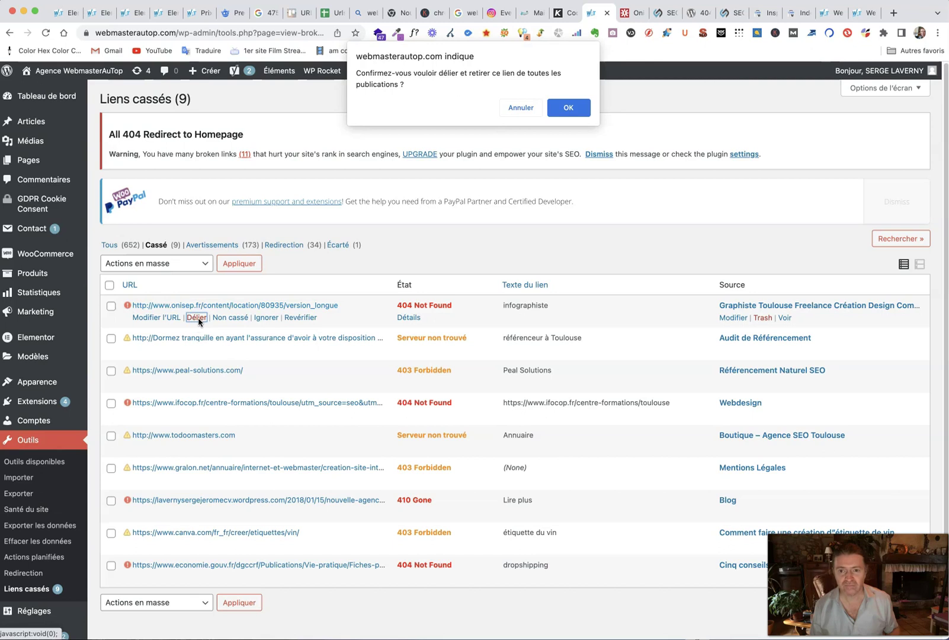
left_click(561, 108)
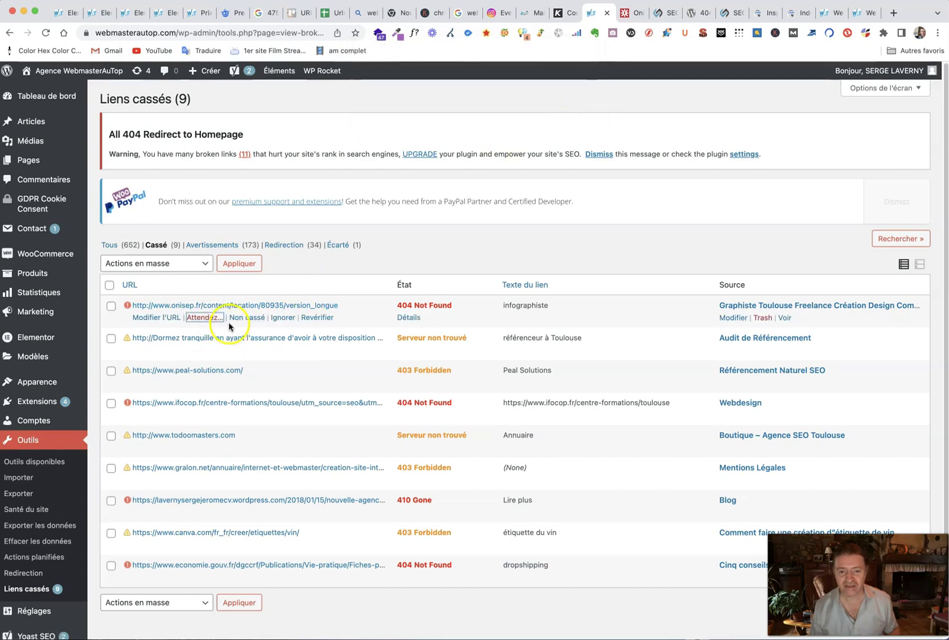
left_click(212, 324)
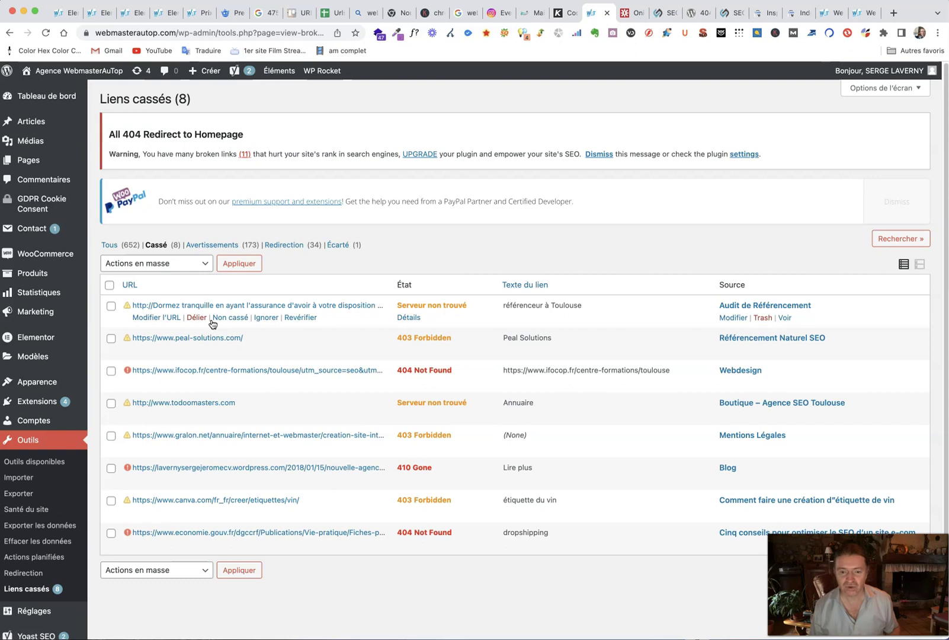
Step: Check the target of the malformed "Dormez tranquille" URL, then unlink it from all posts
left_click(439, 310)
left_click(272, 307)
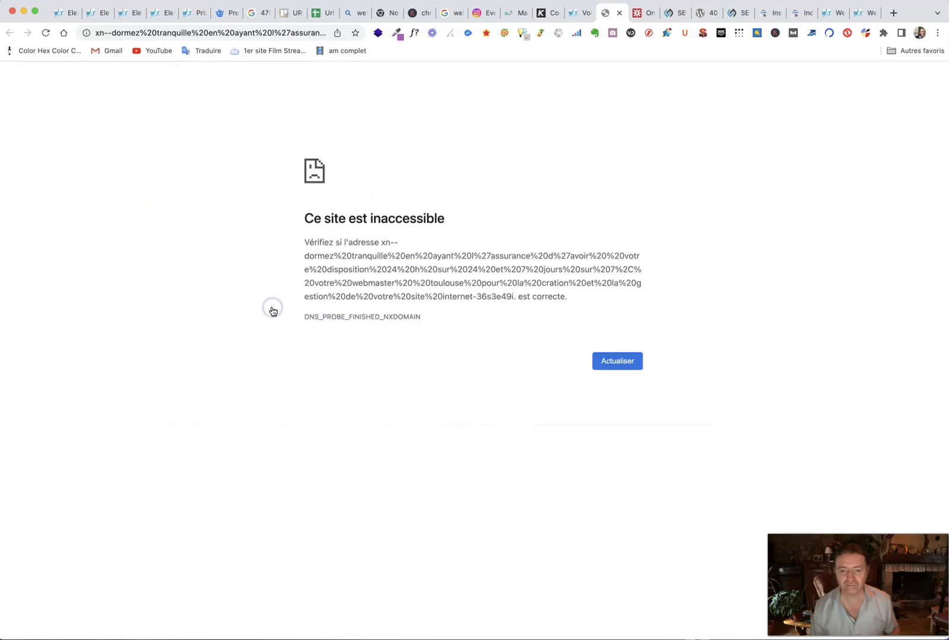
left_click(170, 32)
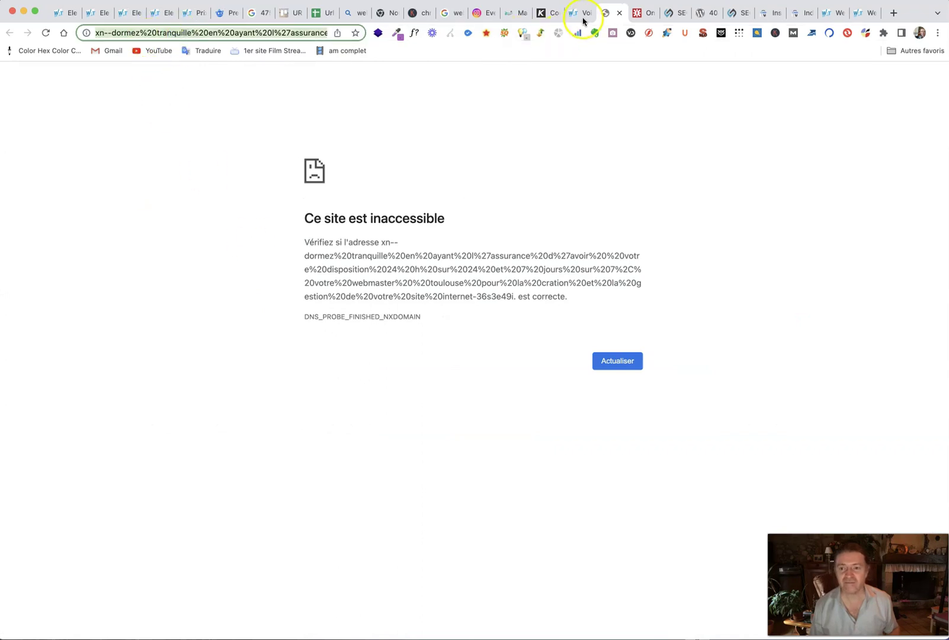
left_click(583, 16)
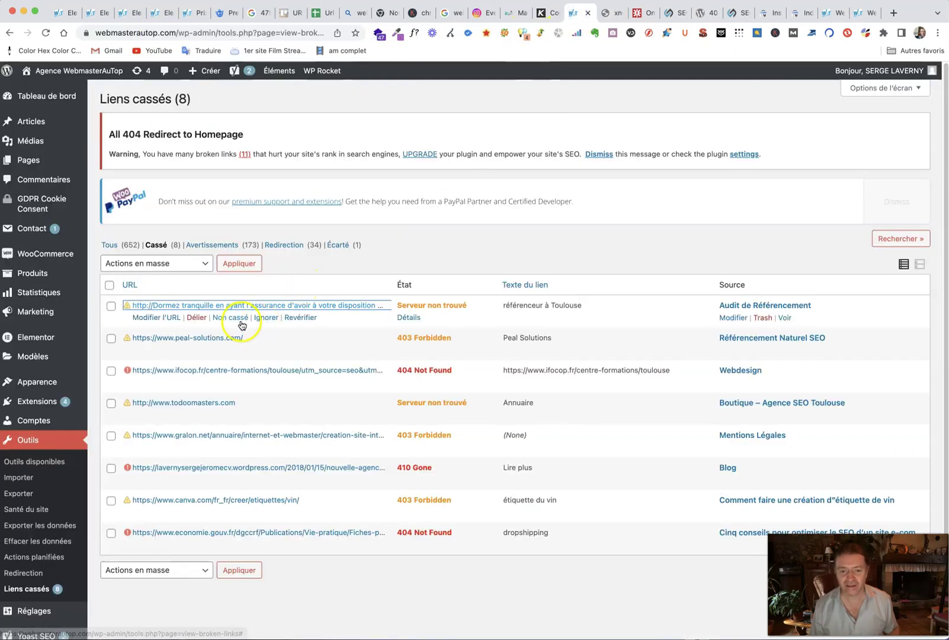
left_click(197, 318)
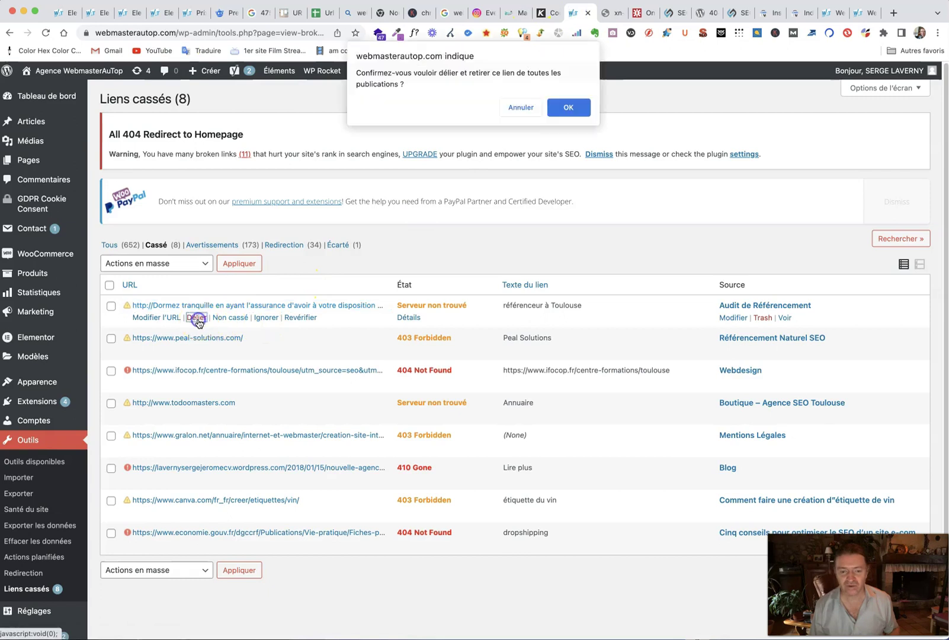
left_click(557, 113)
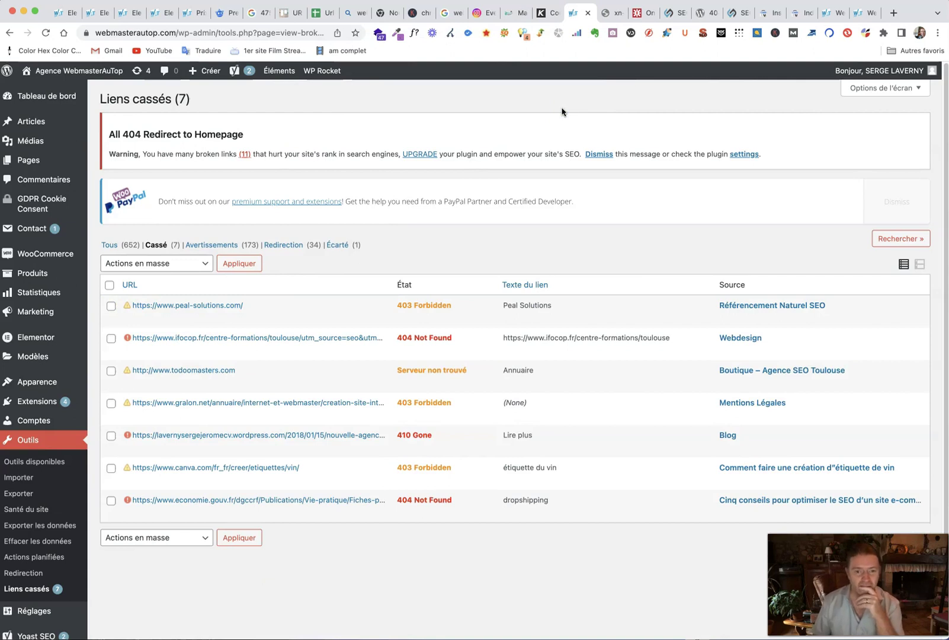
Step: Check that the peal-solutions.com link opens its site, then mark it as ignored in the broken links list
left_click(279, 379)
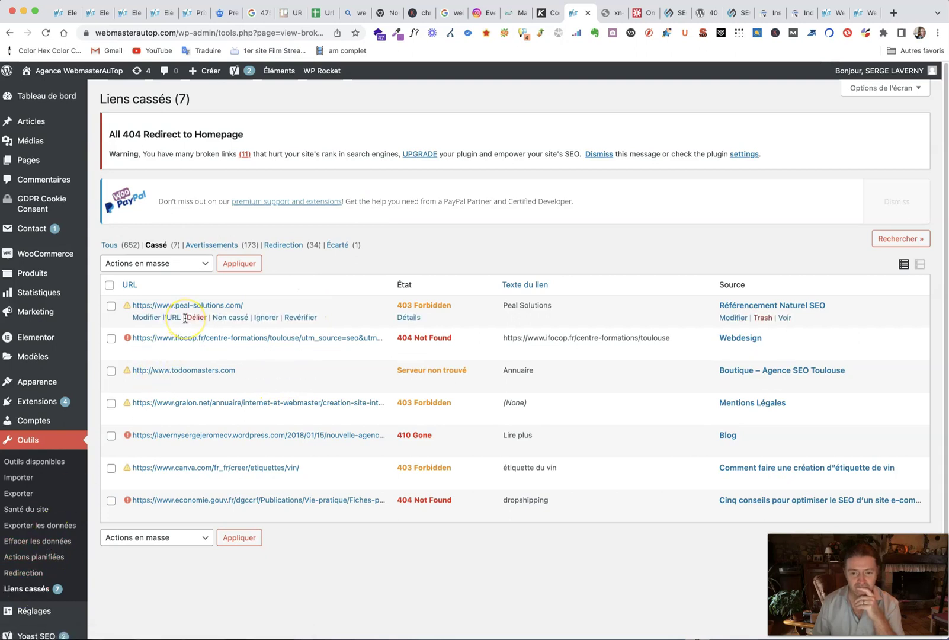
left_click(183, 307)
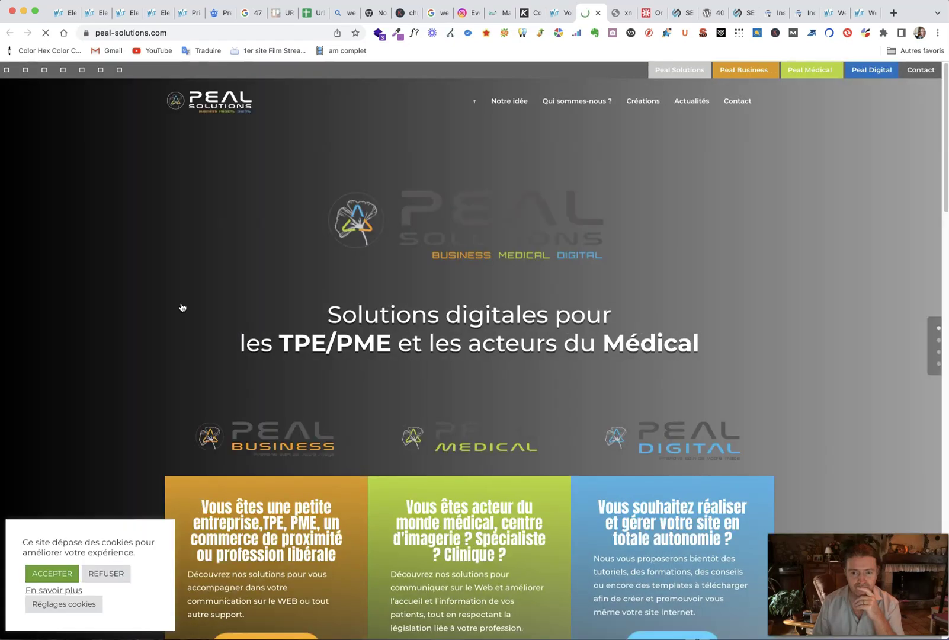
left_click(555, 13)
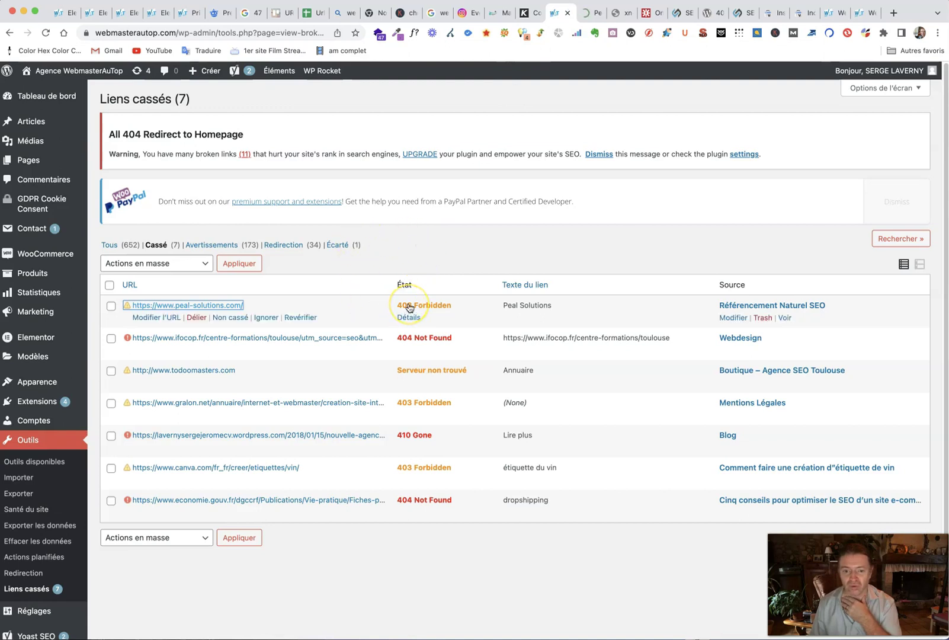
left_click(262, 317)
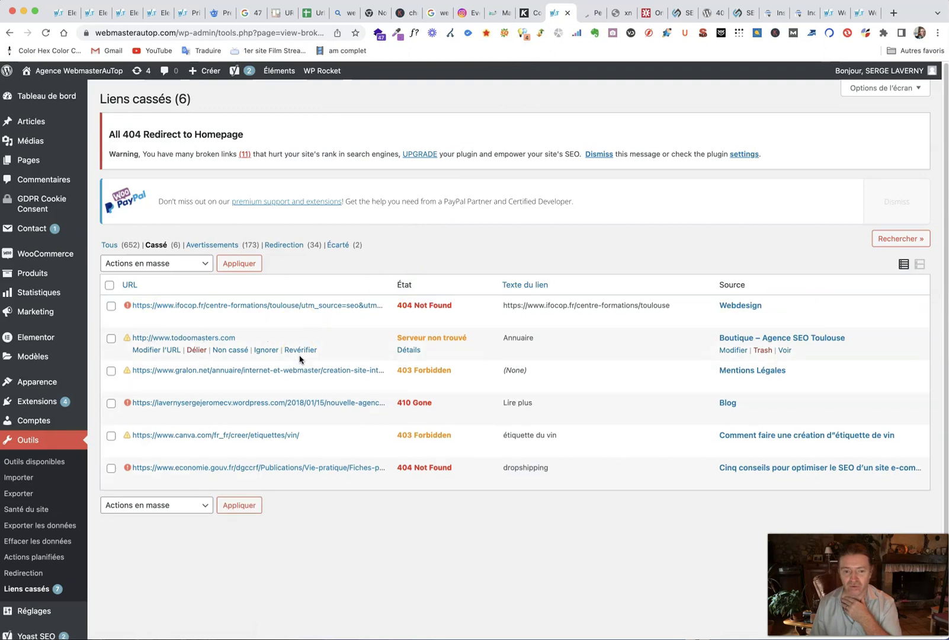
Step: Check the target page of the ifocop.fr Toulouse training centre link, then unlink it from all posts
left_click(191, 306)
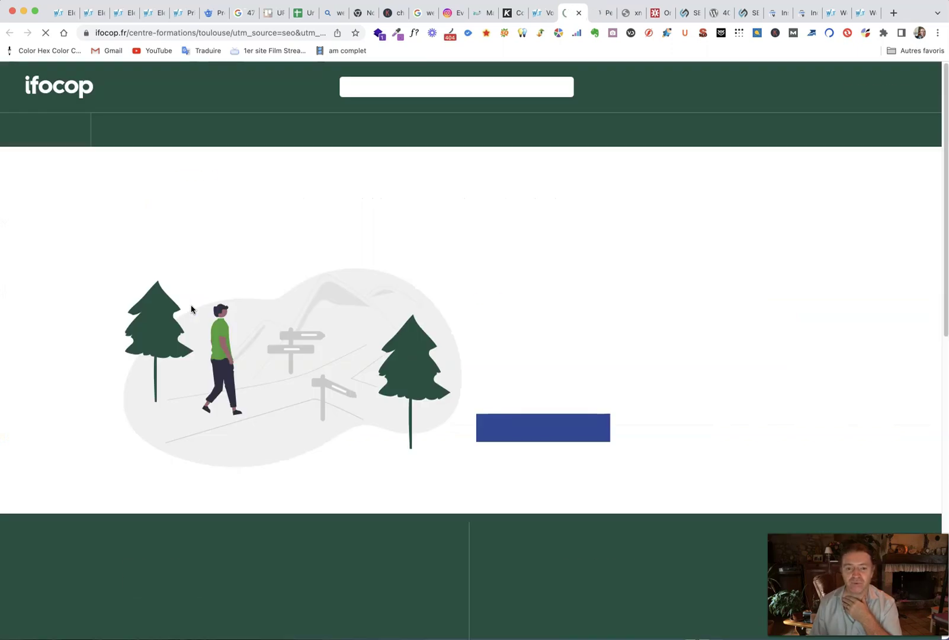
left_click(544, 14)
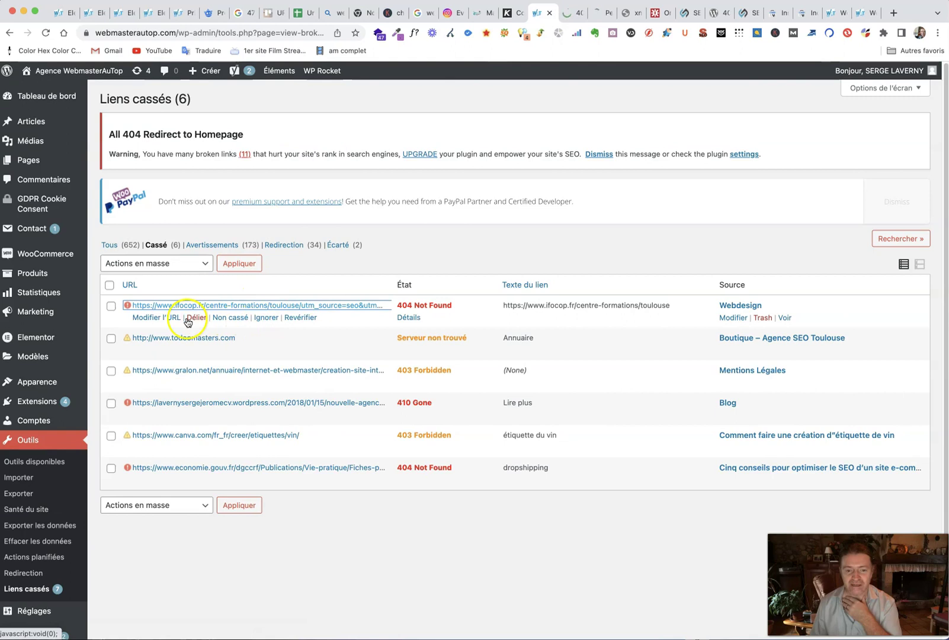
left_click(193, 318)
left_click(560, 117)
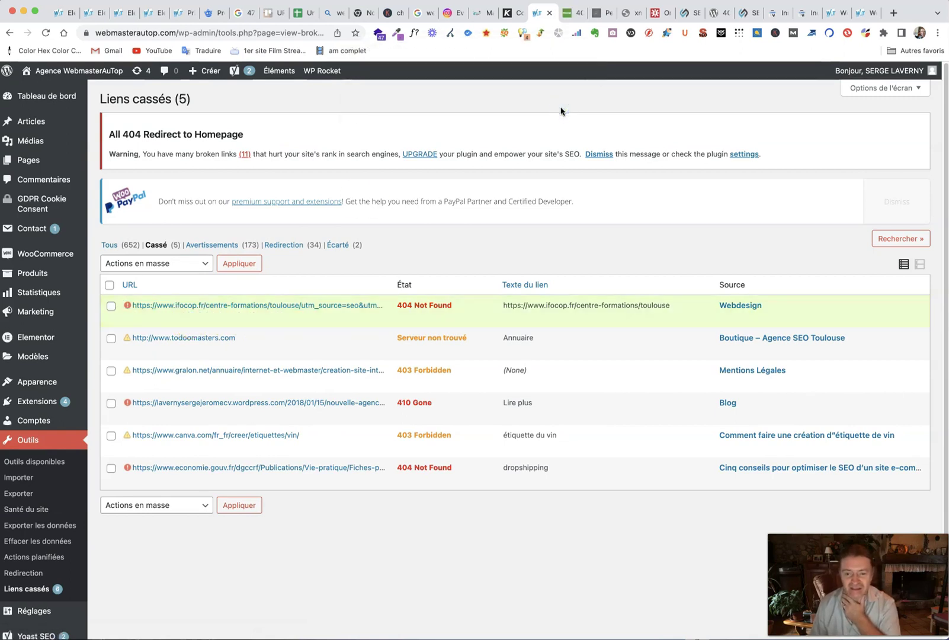
Step: Check the target of the todoomasters.com link, then unlink it from all posts
left_click(213, 306)
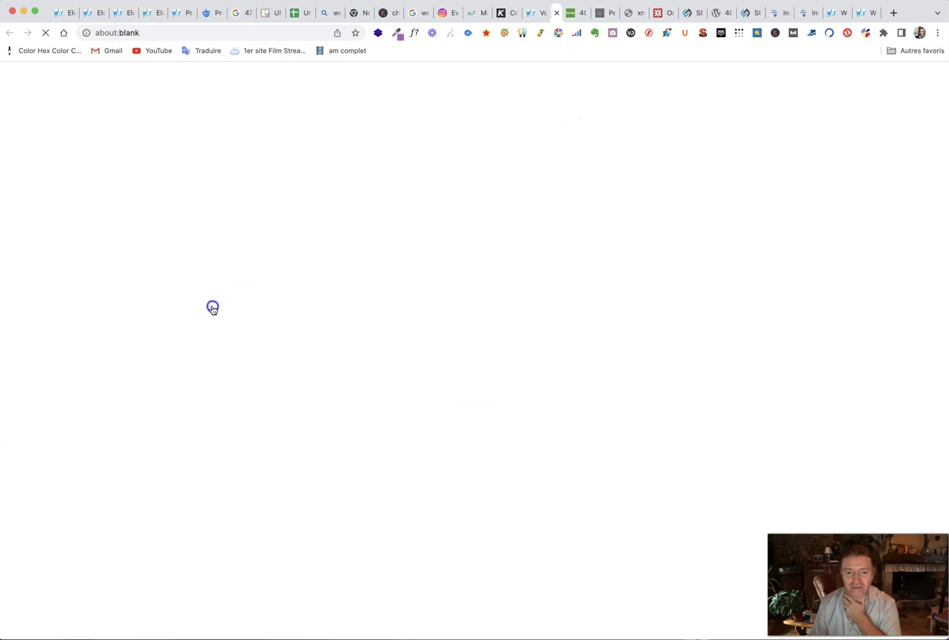
left_click(550, 9)
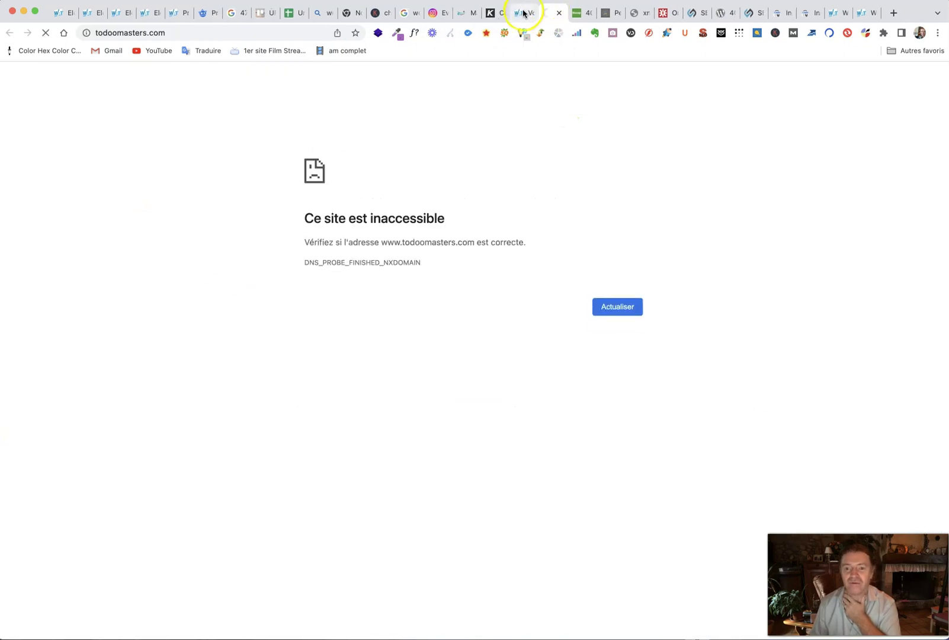
left_click(524, 13)
left_click(206, 317)
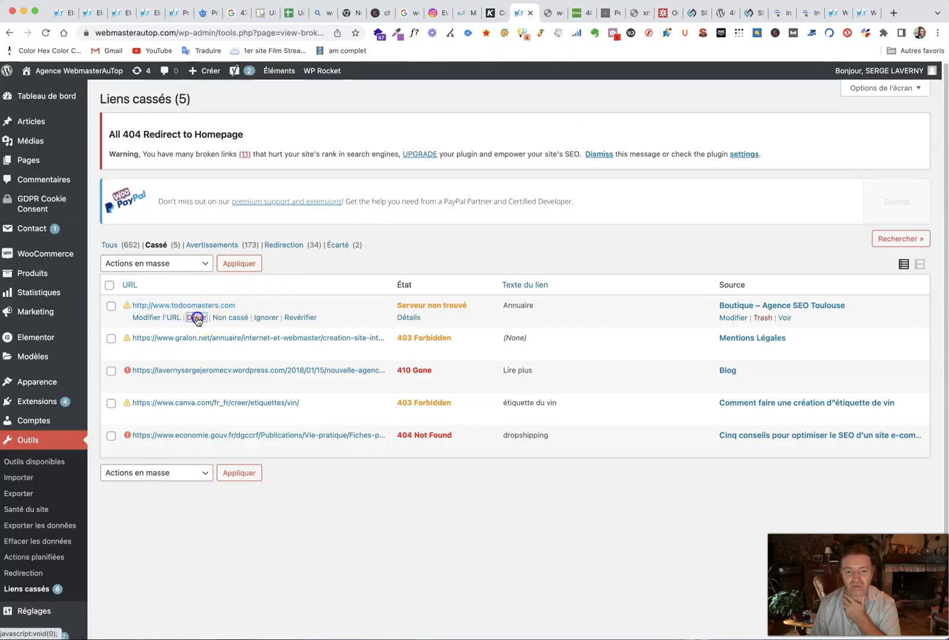
left_click(573, 108)
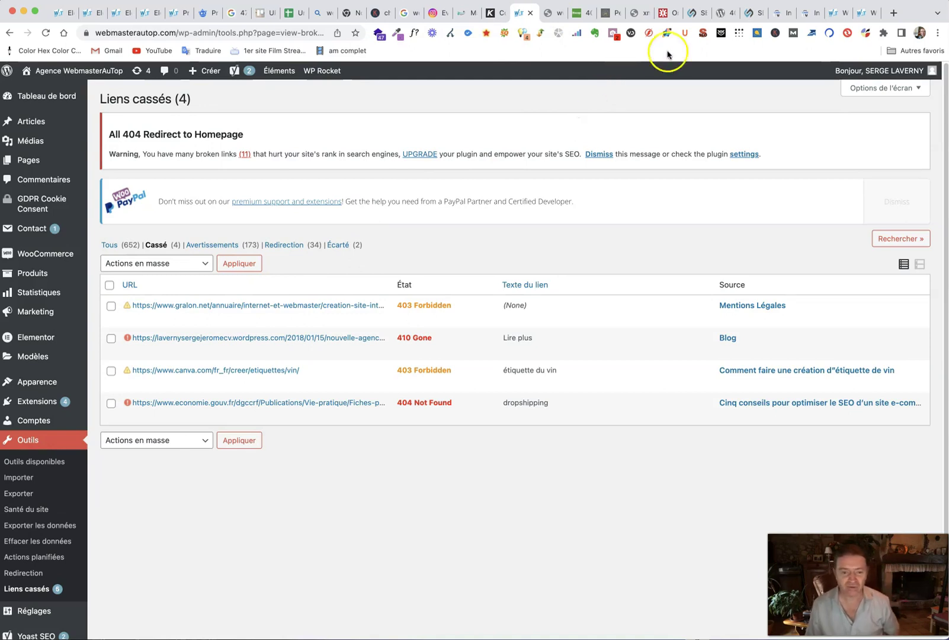
Step: Highlight the All 404 Redirect to Homepage notice title, then review the installed extensions, including Broken Link Checker
left_click(131, 129)
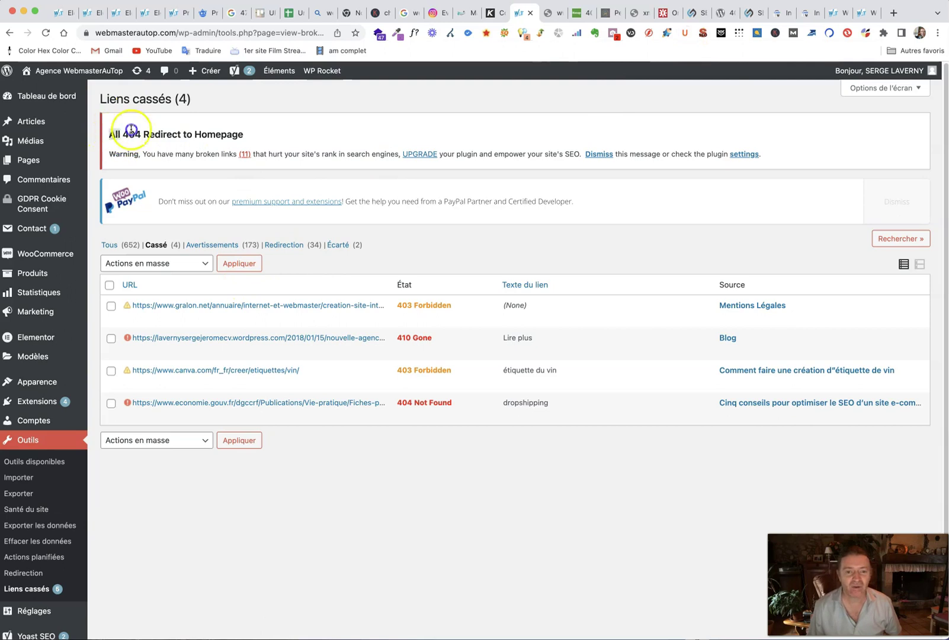
triple_click(249, 129)
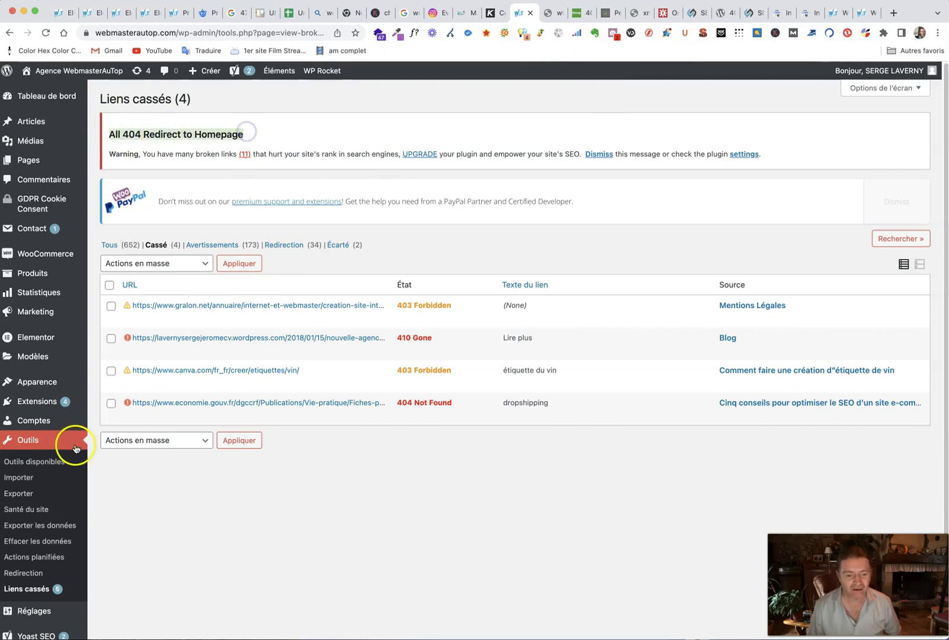
mouse_move(70, 401)
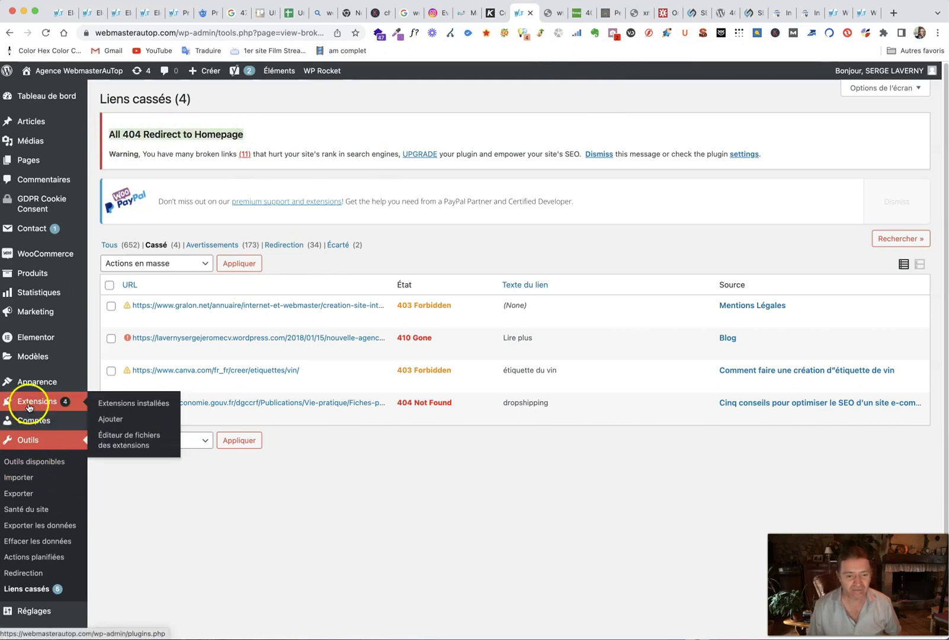
left_click(107, 405)
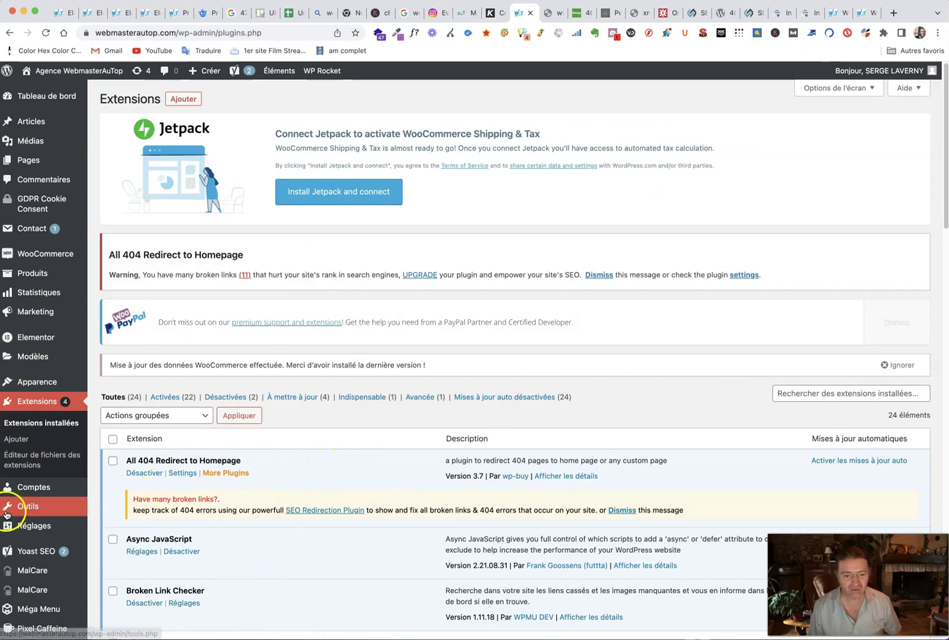
scroll(23, 391, "down", 1)
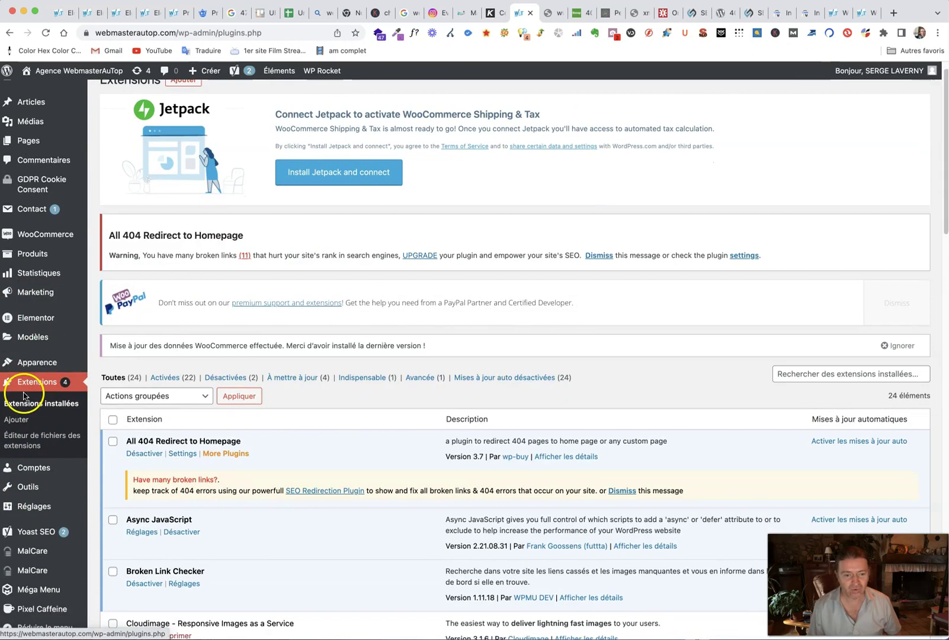
scroll(26, 468, "down", 3)
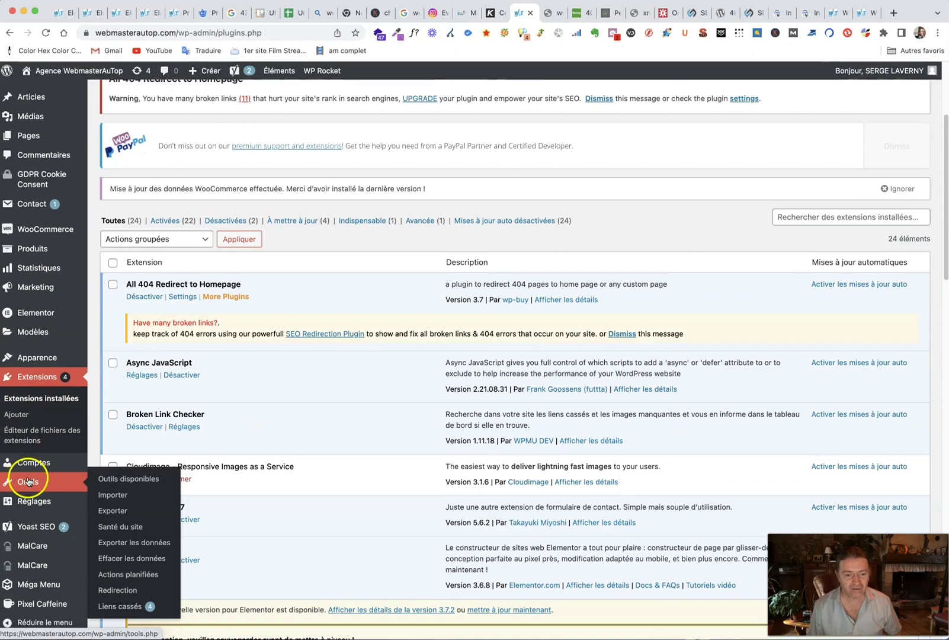
Step: From the broken links list, check the target page of the gralon.net directory link, then unlink it from all posts
left_click(120, 606)
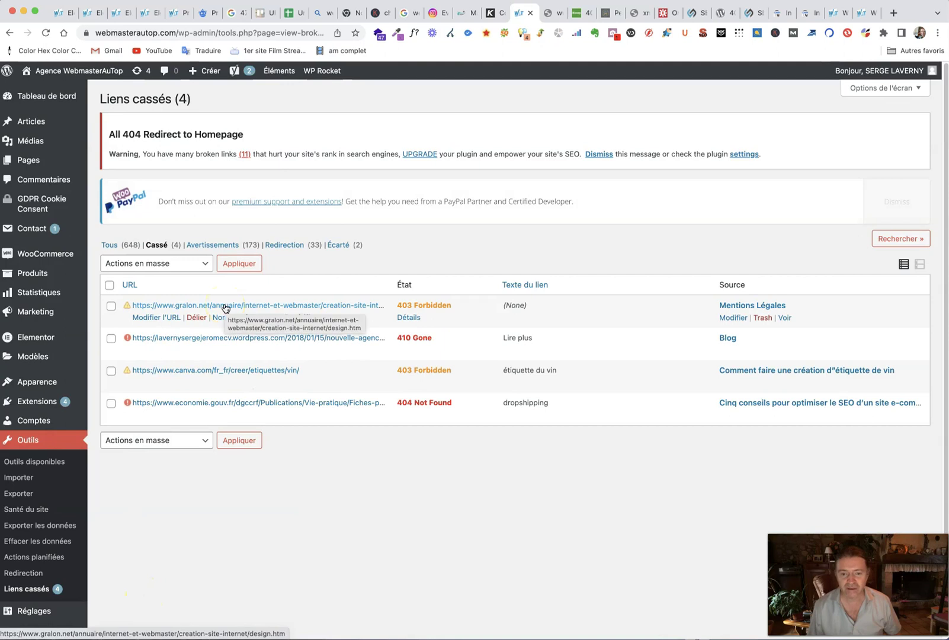
left_click(225, 308)
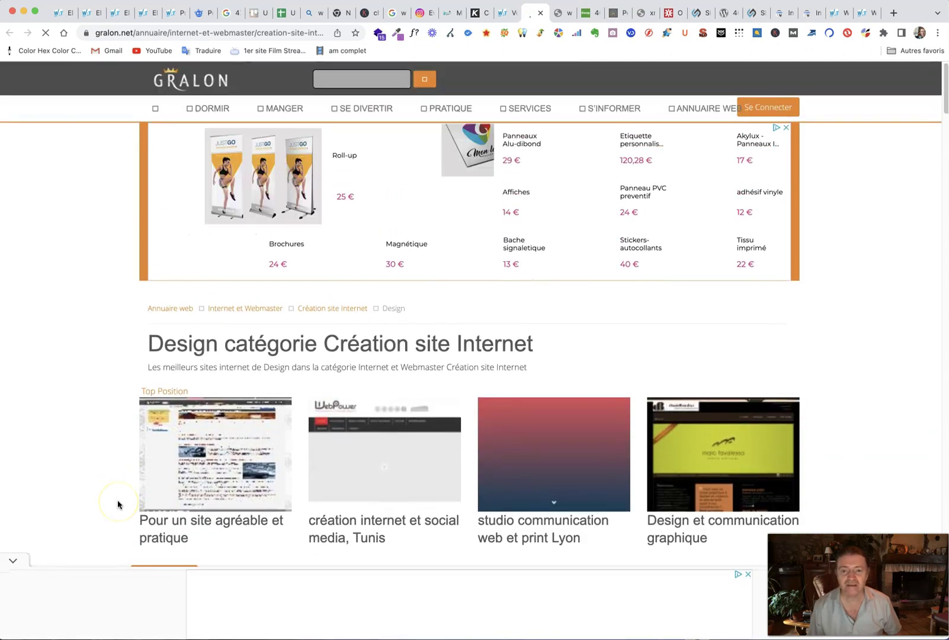
scroll(133, 443, "down", 3)
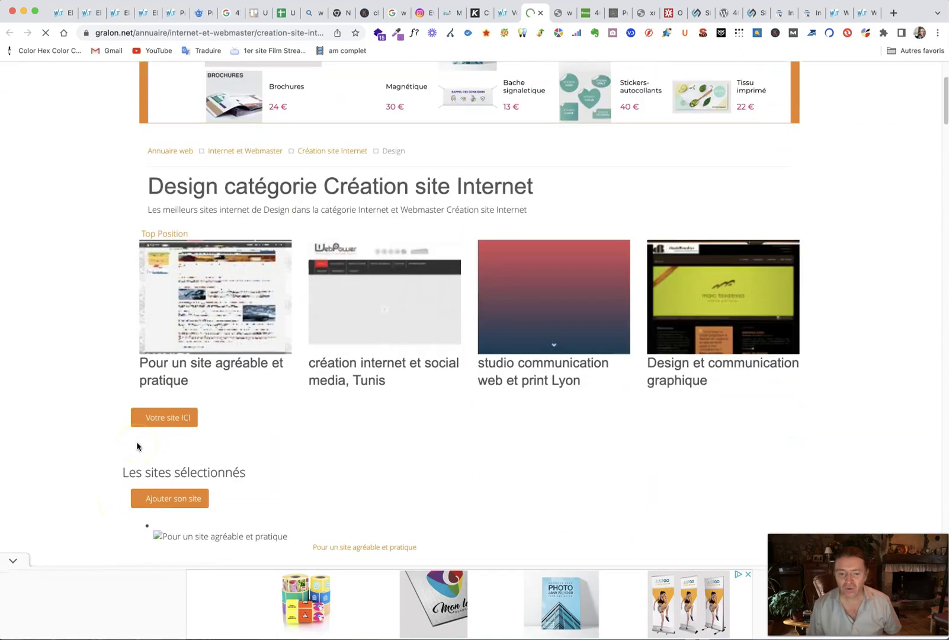
scroll(137, 446, "down", 3)
left_click(180, 230)
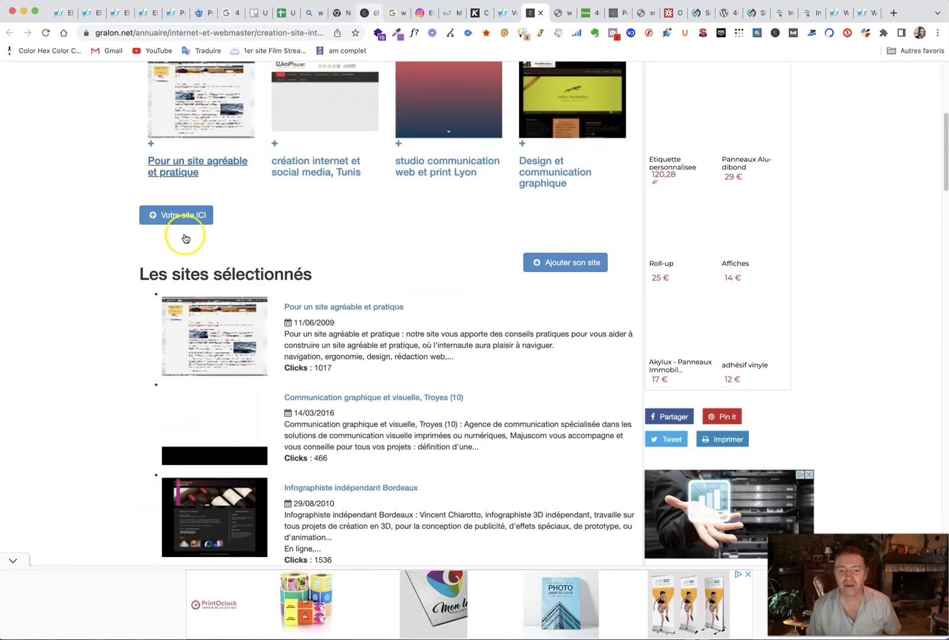
left_click(136, 322)
scroll(136, 322, "up", 6)
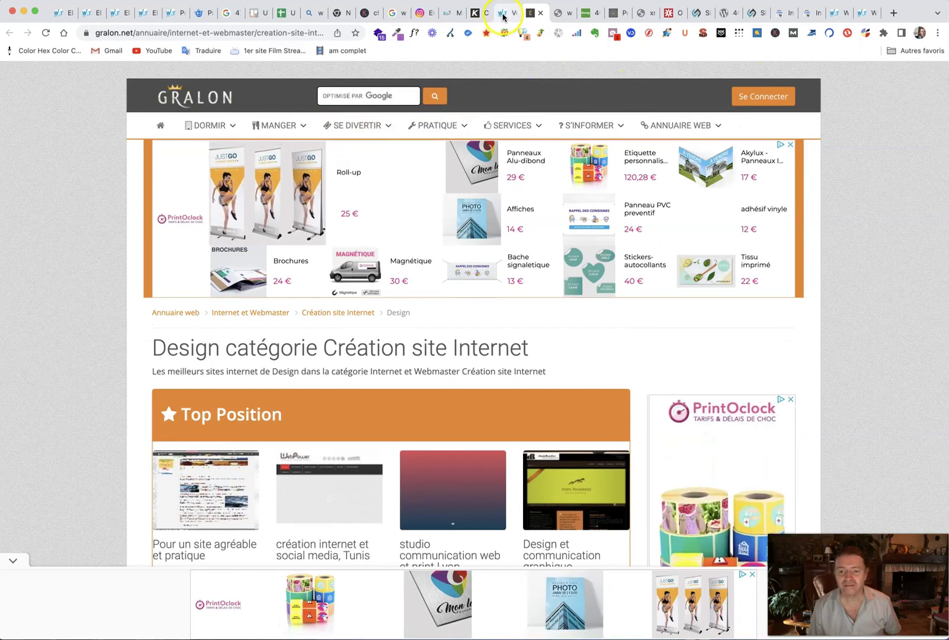
left_click(498, 13)
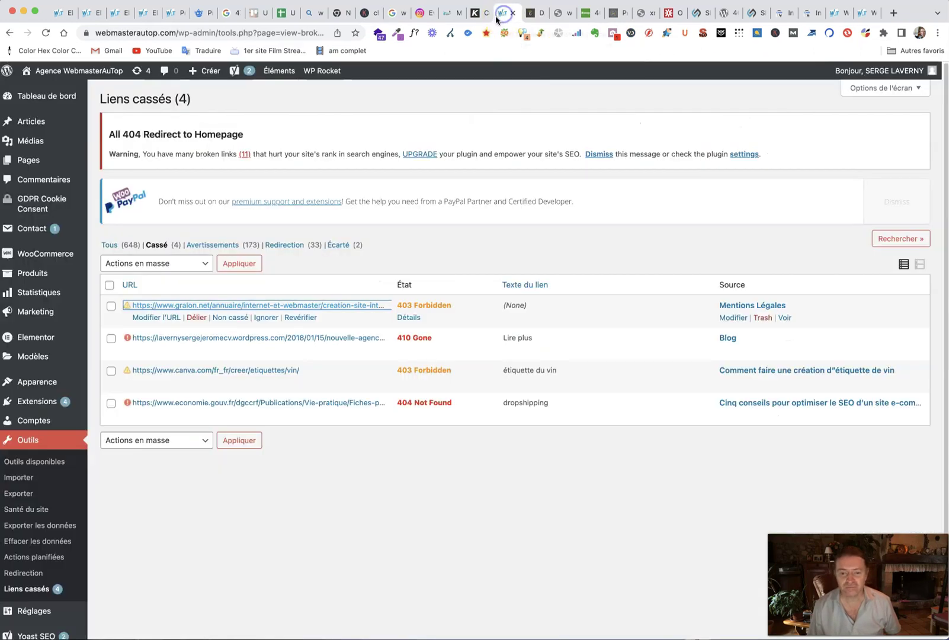
left_click(202, 321)
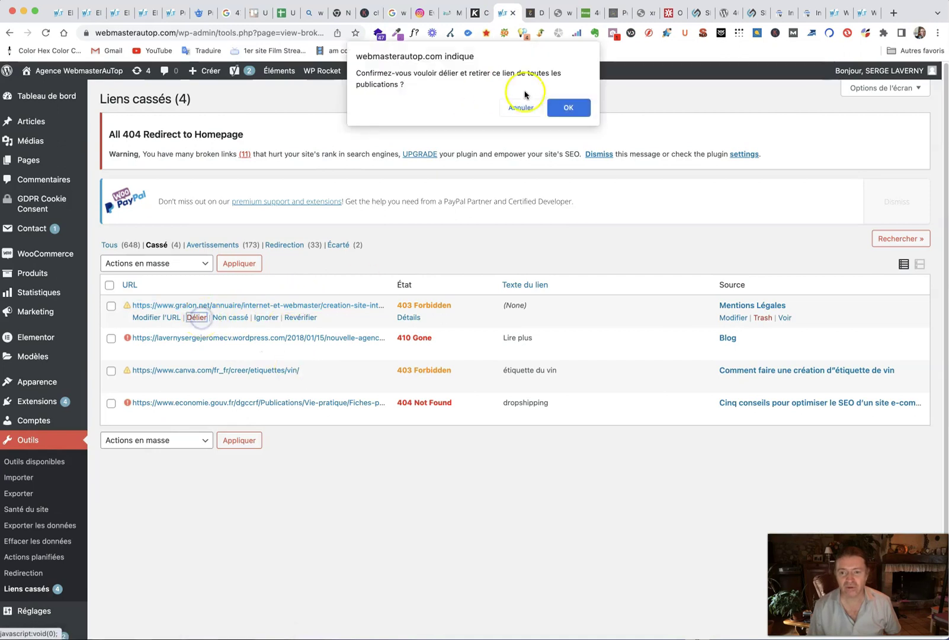
left_click(567, 110)
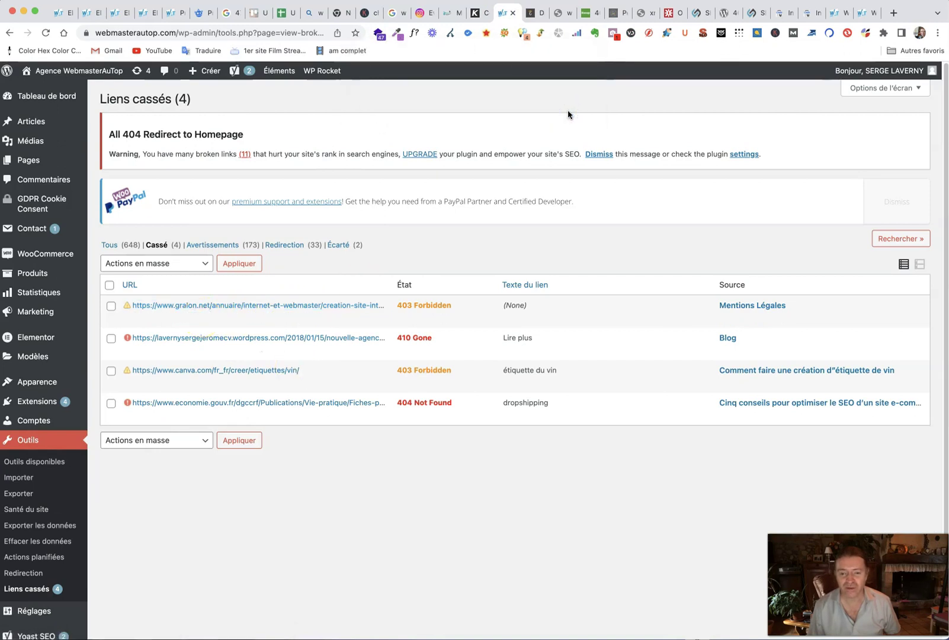
left_click(514, 102)
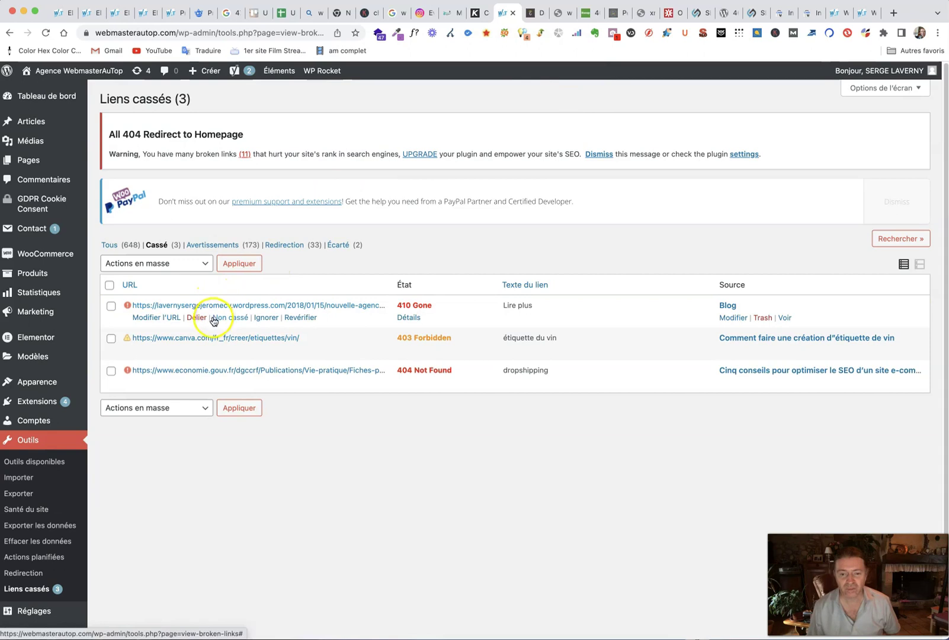
left_click(160, 321)
type("w")
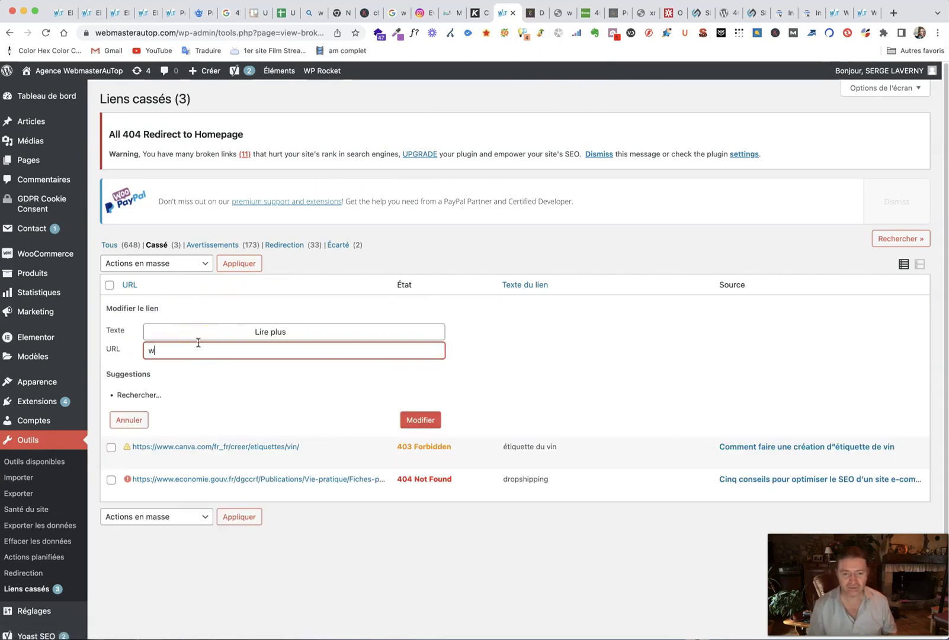
type("e")
left_click(165, 35)
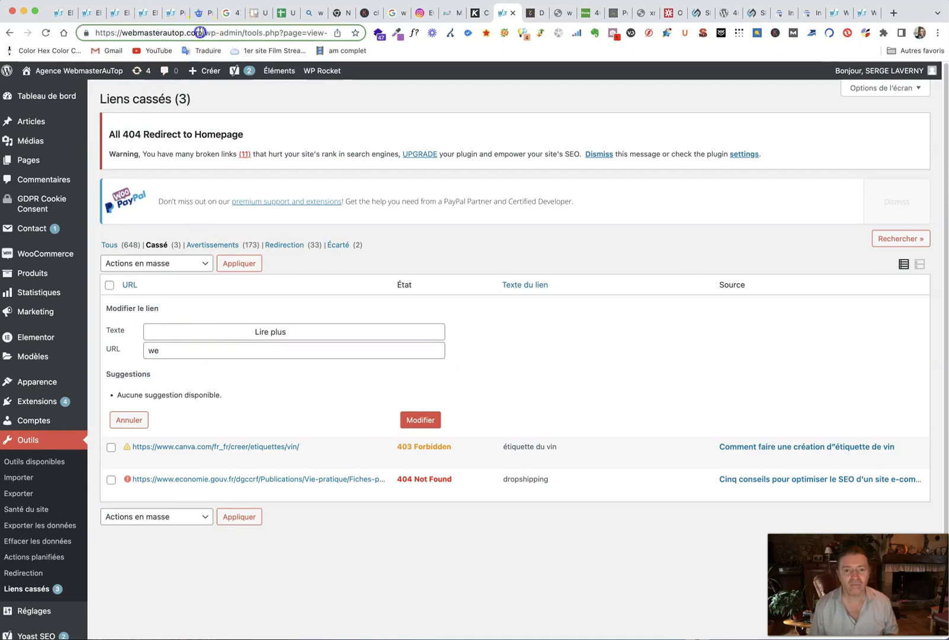
left_click_drag(201, 32, 45, 33)
key("super+c")
double_click(172, 350)
key("super+v")
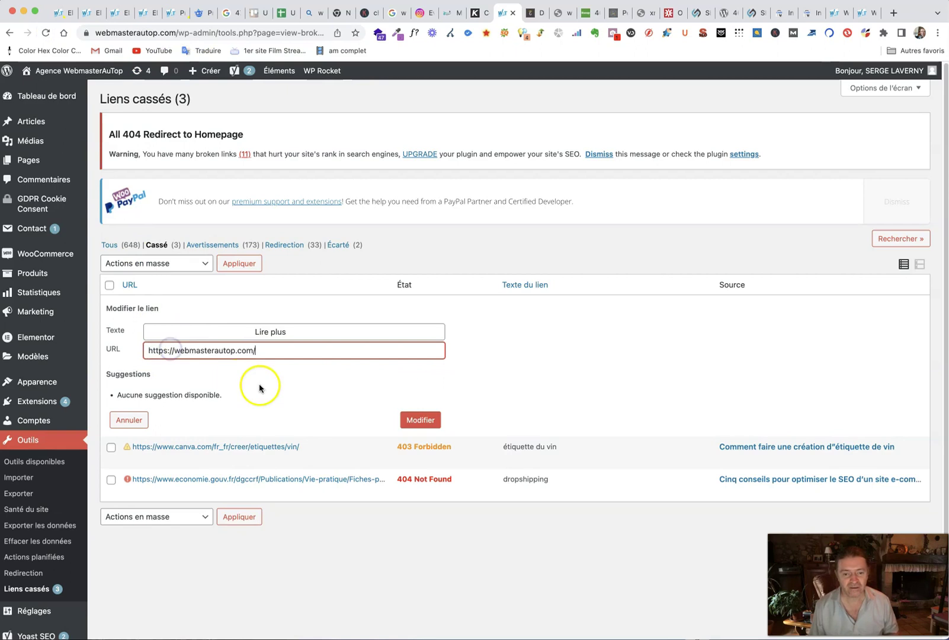
left_click(419, 420)
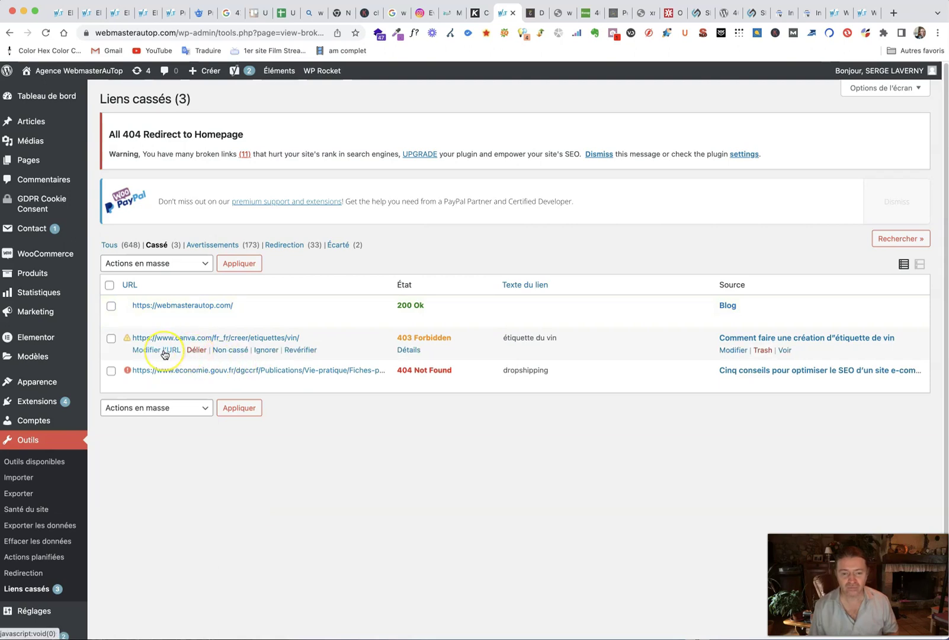
Step: Find the "Création étiquette de vin rouge, blanc ou rosé" product page on the WebmasterAuTop site and copy its address
left_click(866, 13)
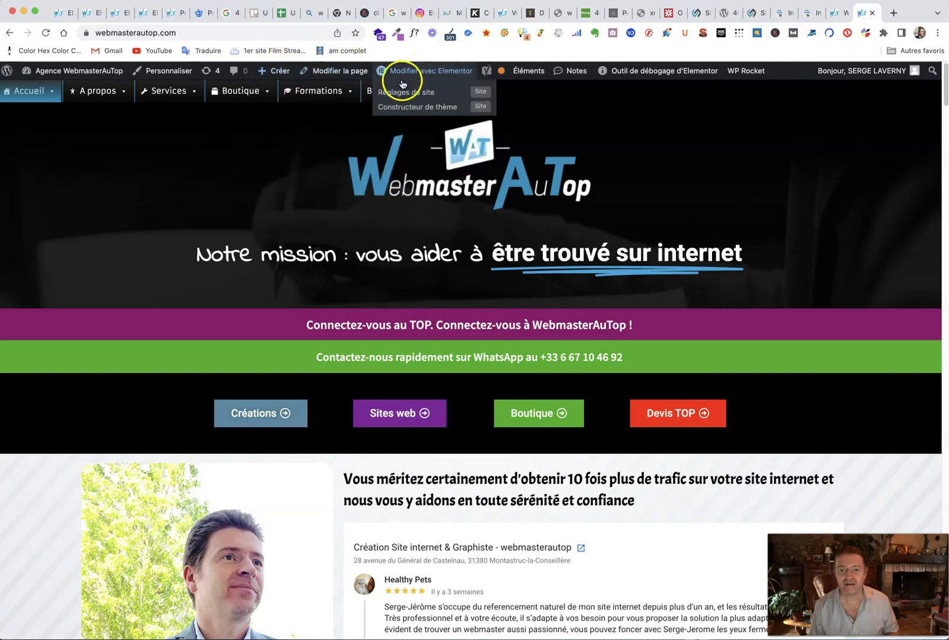
mouse_move(290, 98)
mouse_move(241, 92)
mouse_move(243, 112)
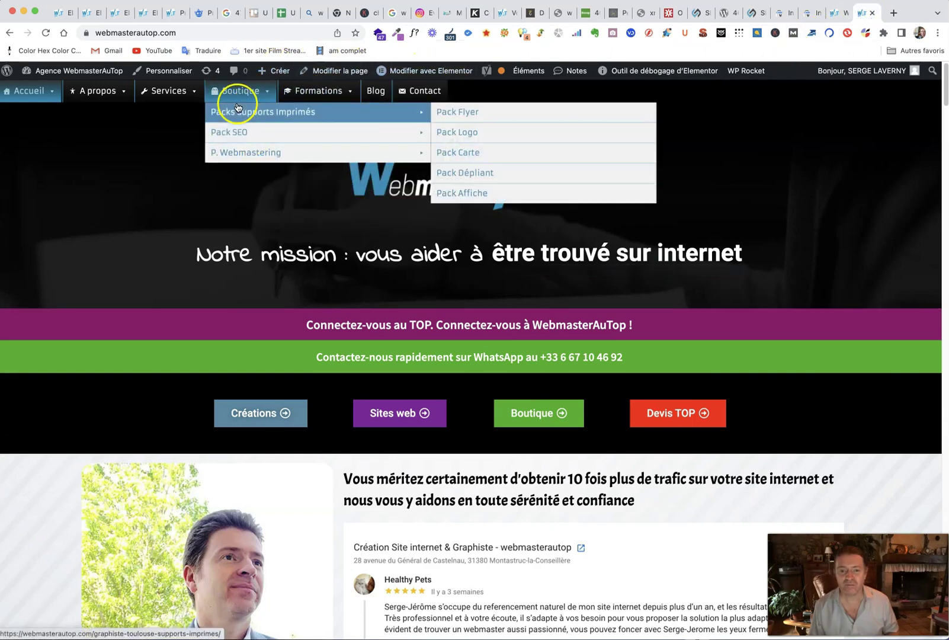
left_click(463, 113)
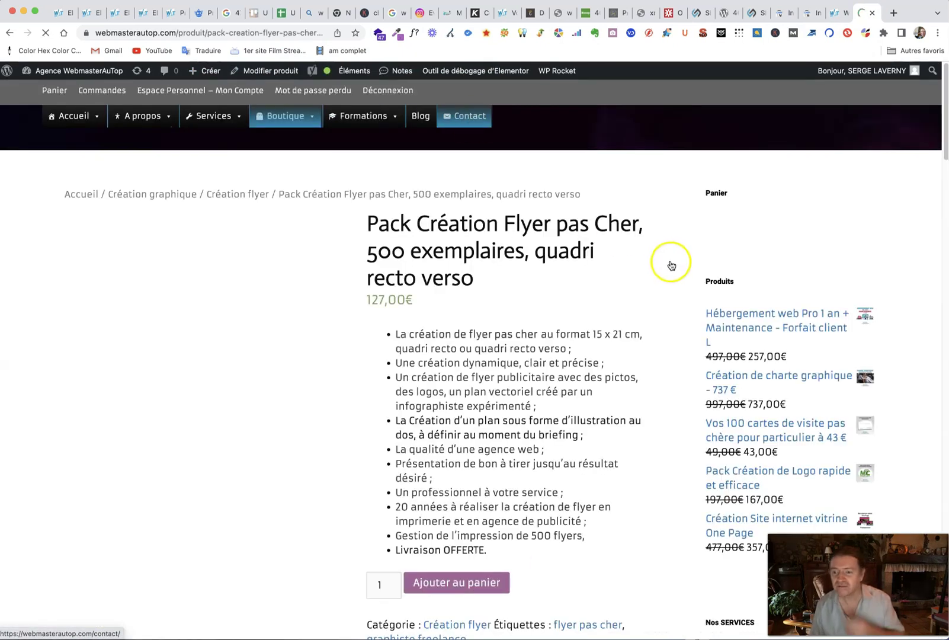
scroll(557, 392, "down", 10)
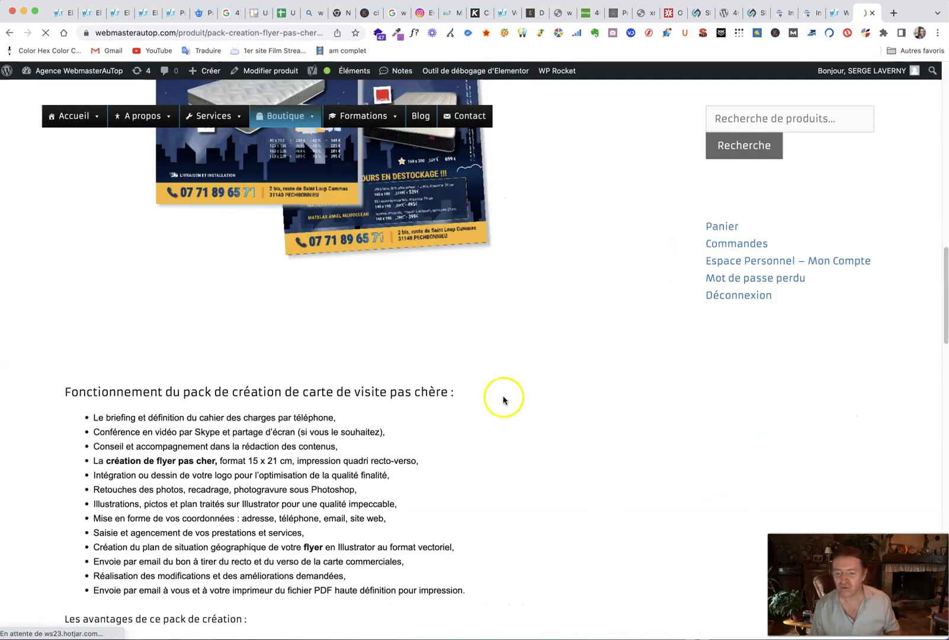
scroll(508, 396, "down", 15)
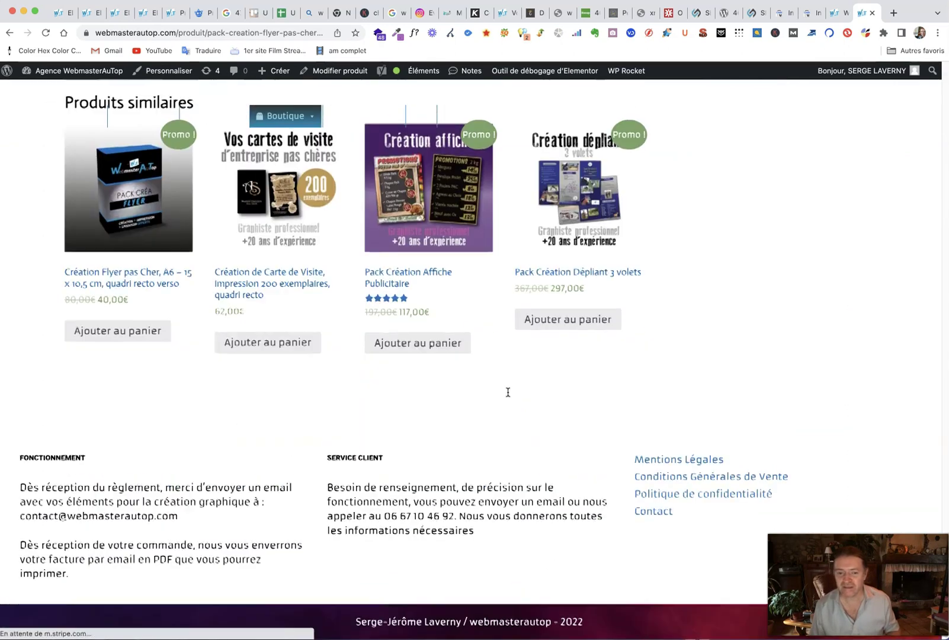
scroll(508, 396, "up", 10)
scroll(509, 396, "up", 8)
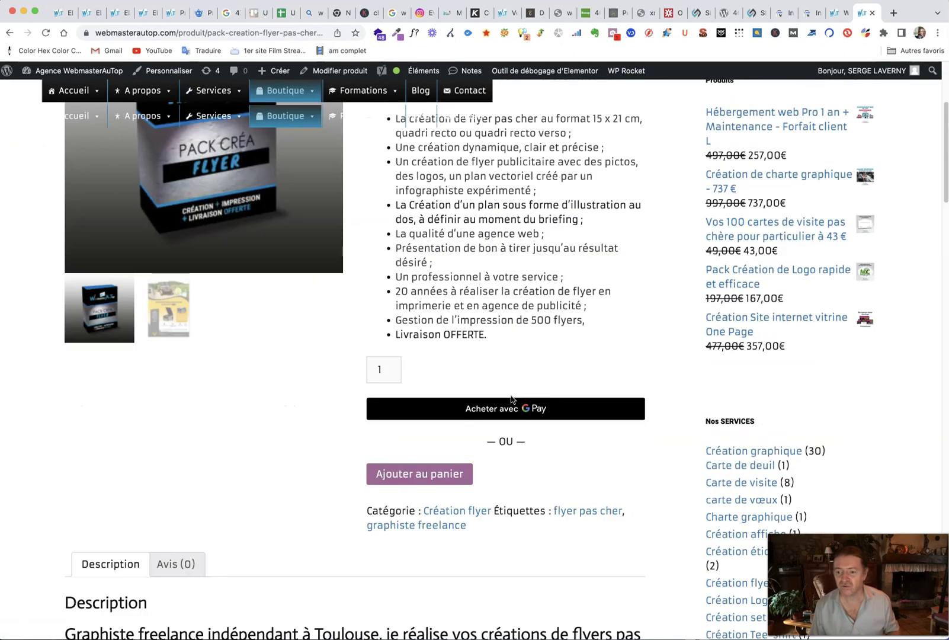
scroll(510, 399, "down", 4)
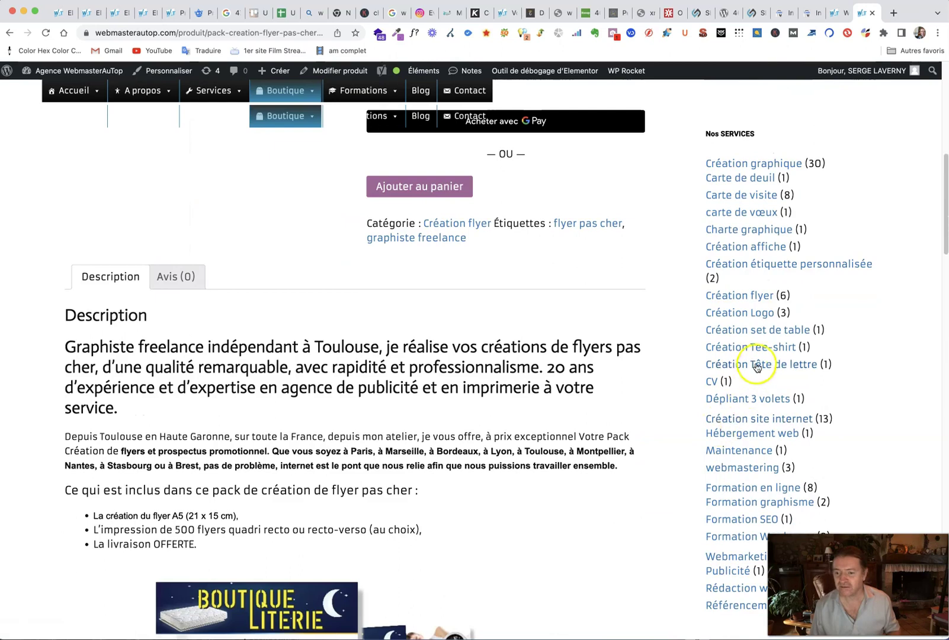
left_click(784, 272)
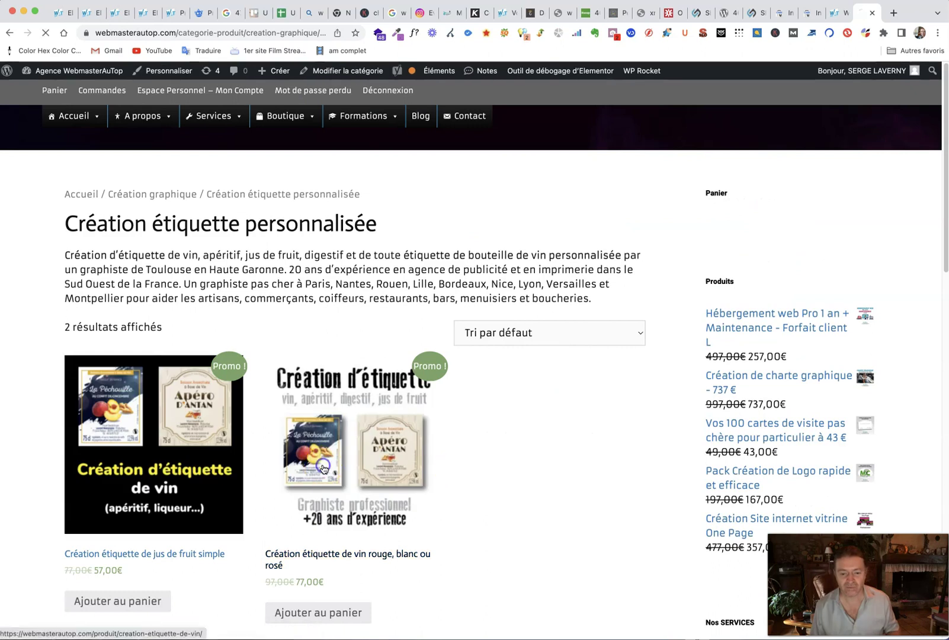
left_click(188, 34)
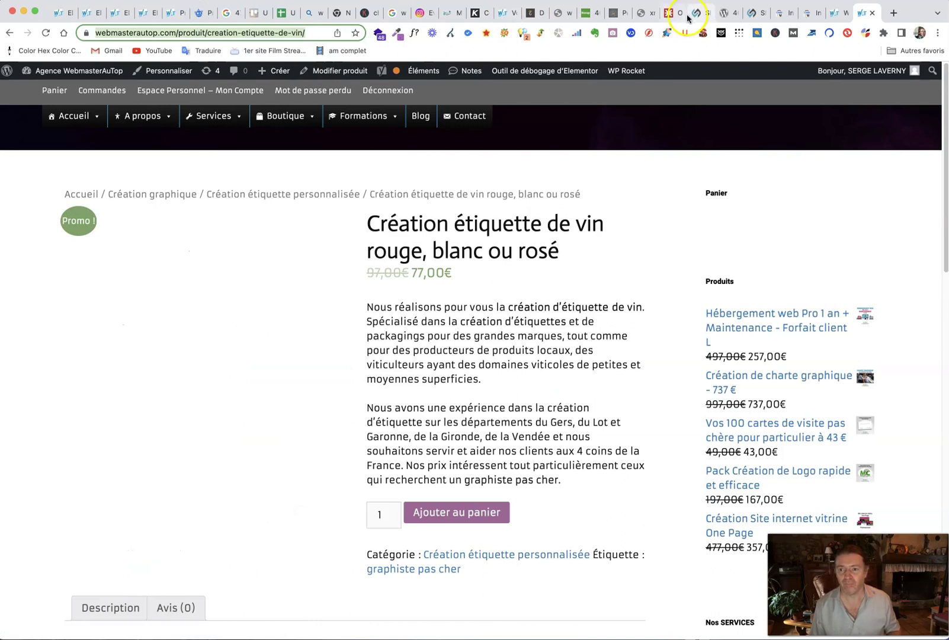
left_click(503, 13)
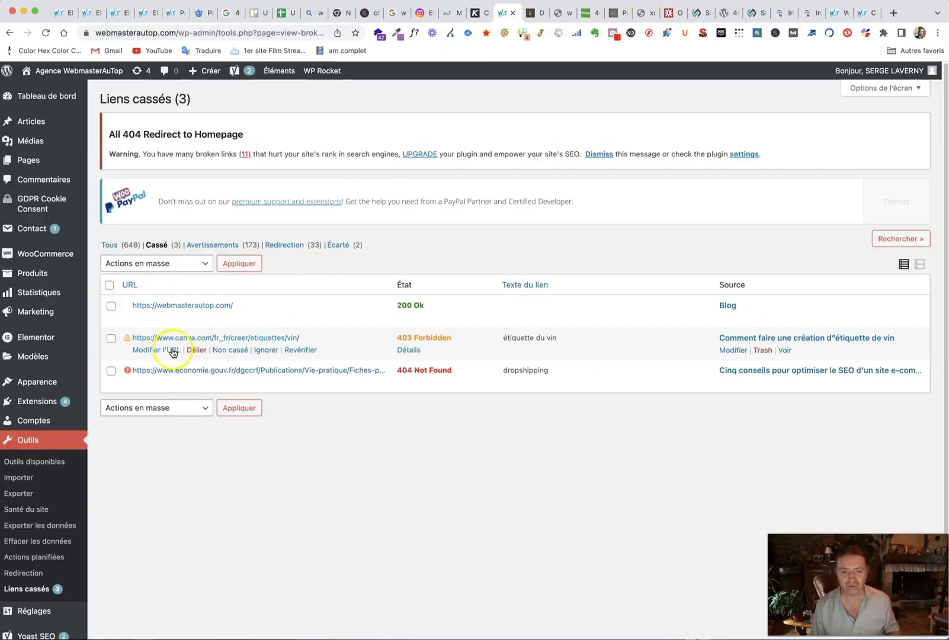
left_click(165, 355)
key("super+v")
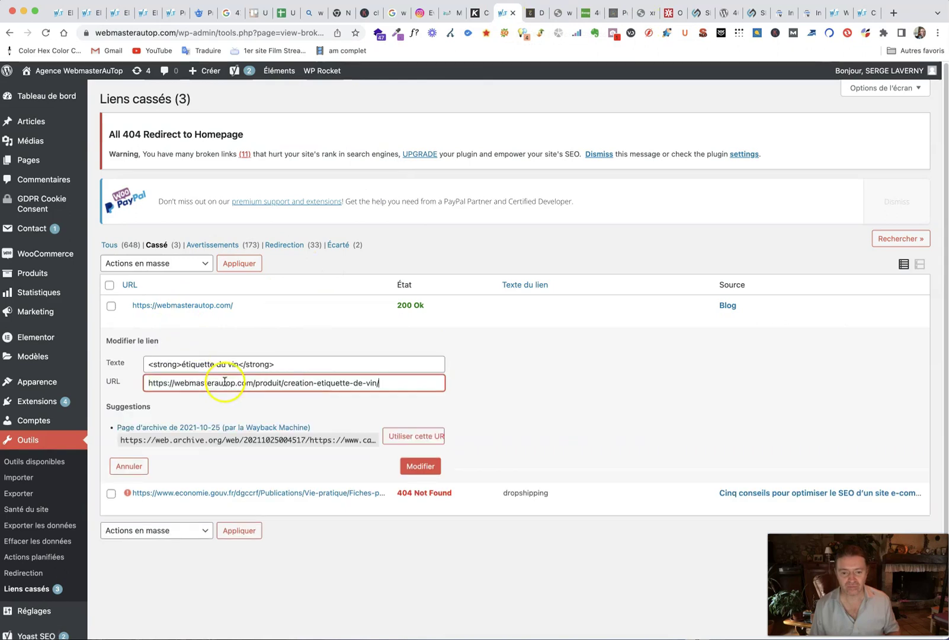
left_click(418, 468)
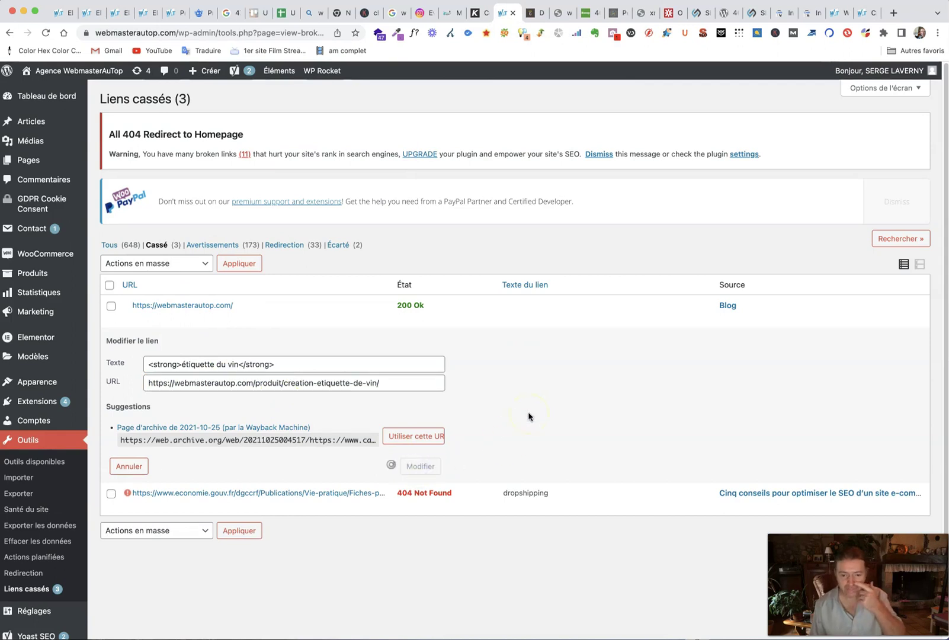
Step: Unlink the economie.gouv.fr "dropshipping" link from all posts
mouse_move(370, 376)
left_click(198, 386)
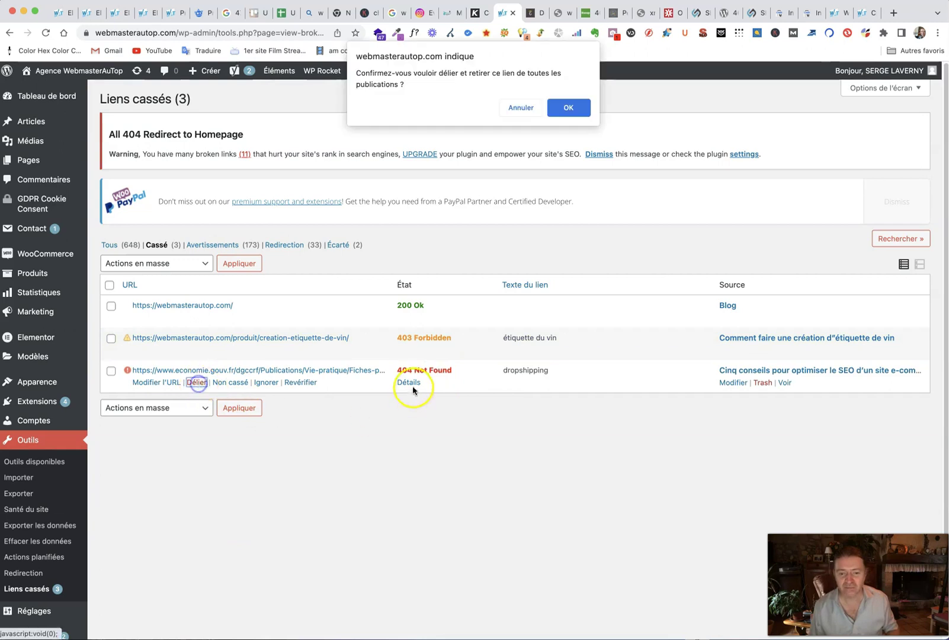
left_click(565, 107)
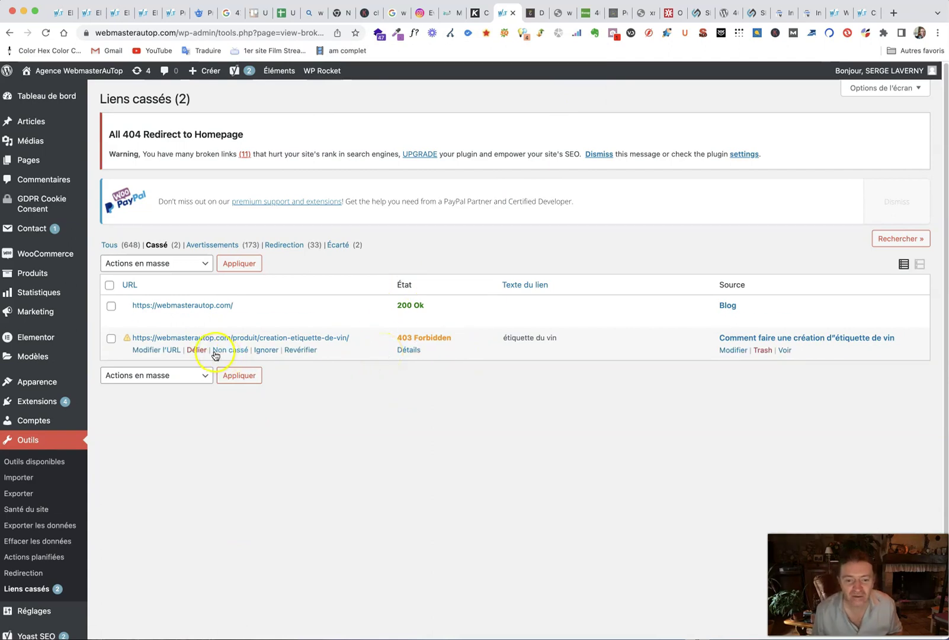
left_click(155, 349)
left_click(171, 384)
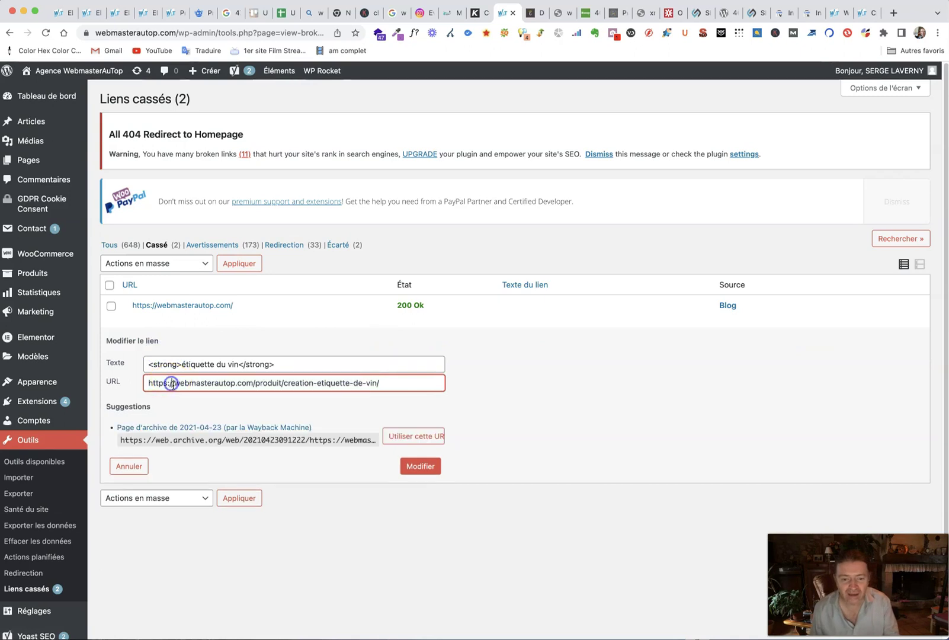
key("BackSpace")
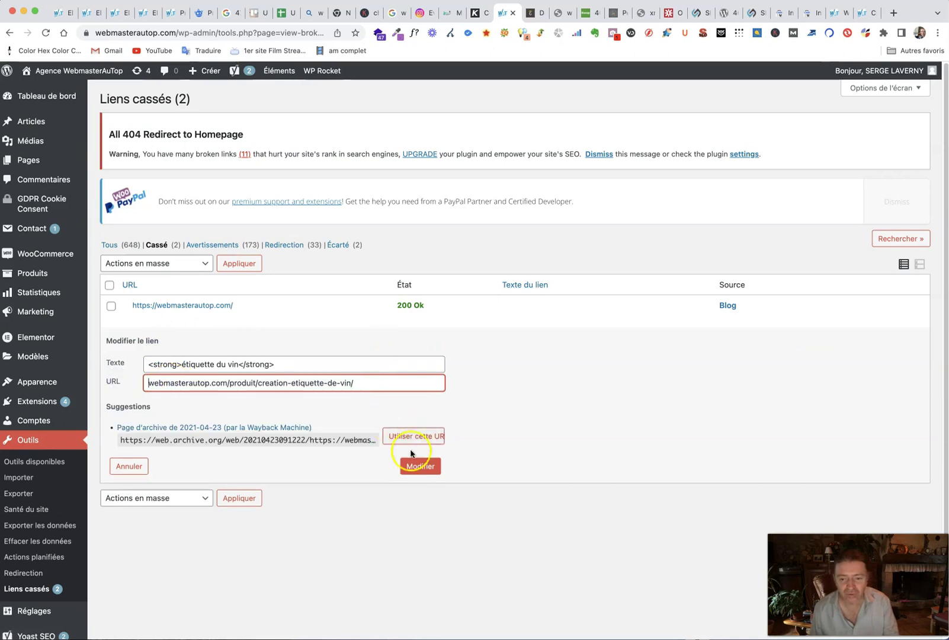
left_click(419, 468)
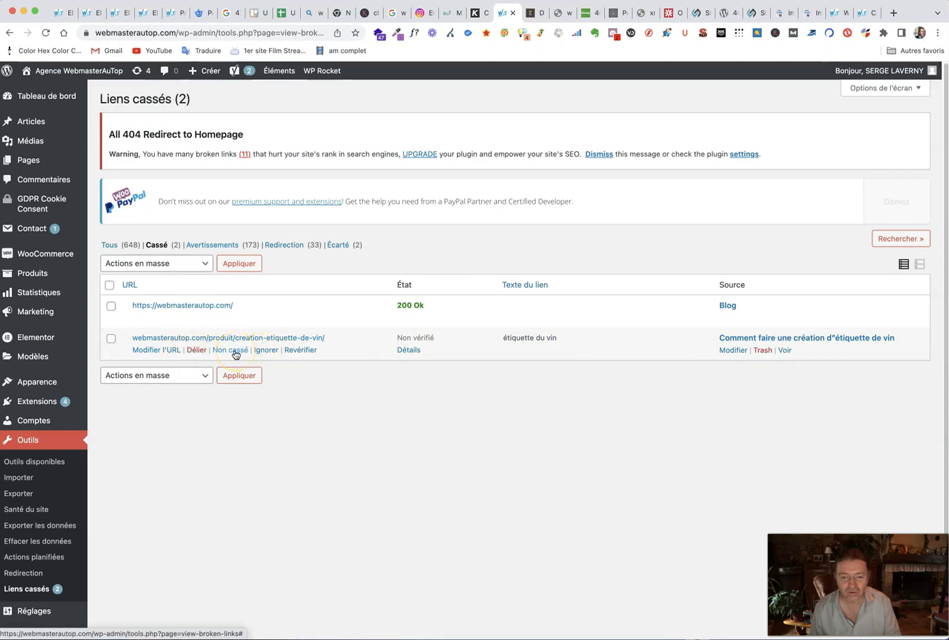
Step: Recheck the "étiquette du vin" link, then mark both it and the webmasterautop.com homepage link as not broken
left_click(305, 352)
mouse_move(389, 354)
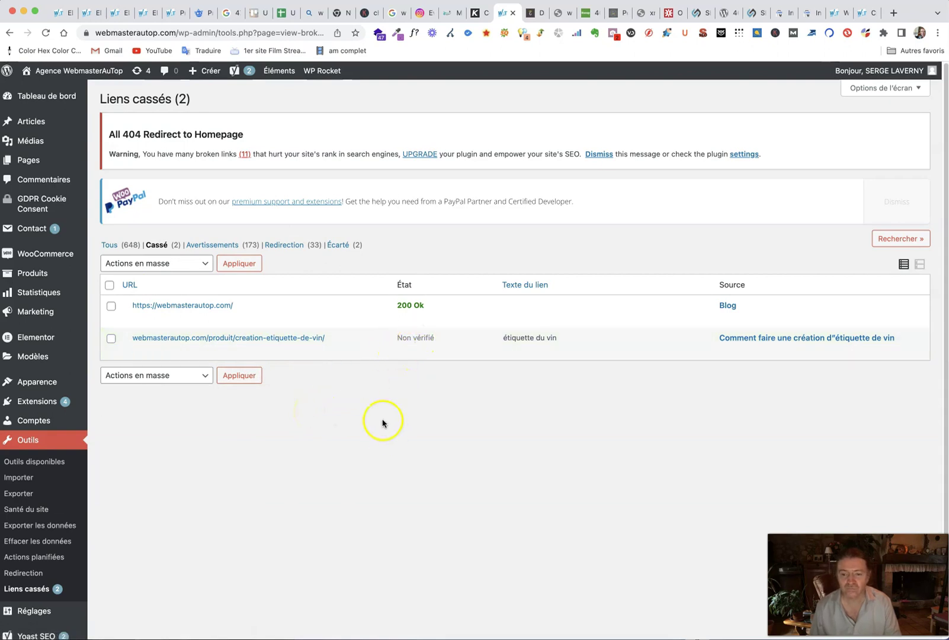
mouse_move(275, 358)
left_click(232, 350)
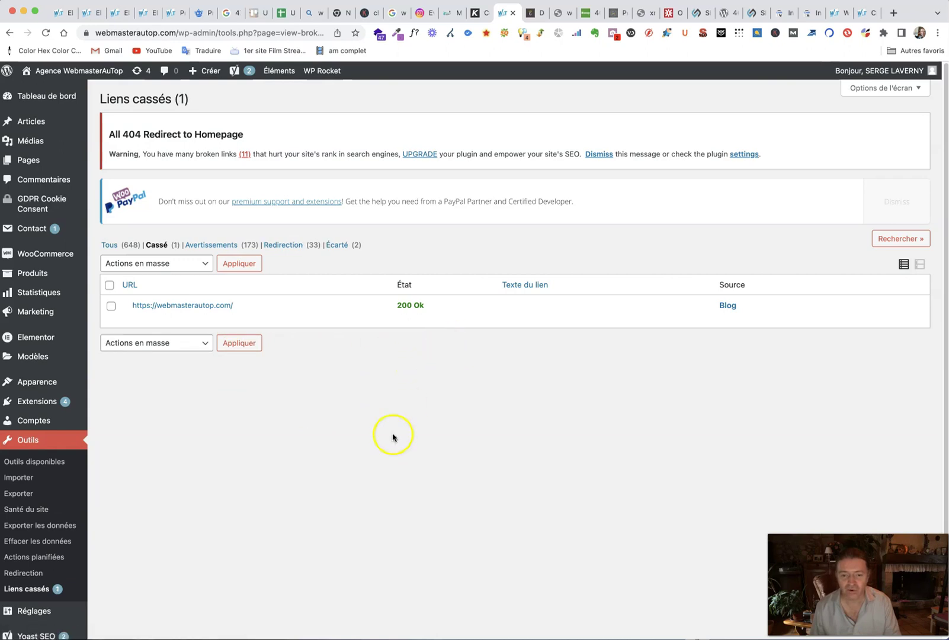
mouse_move(193, 323)
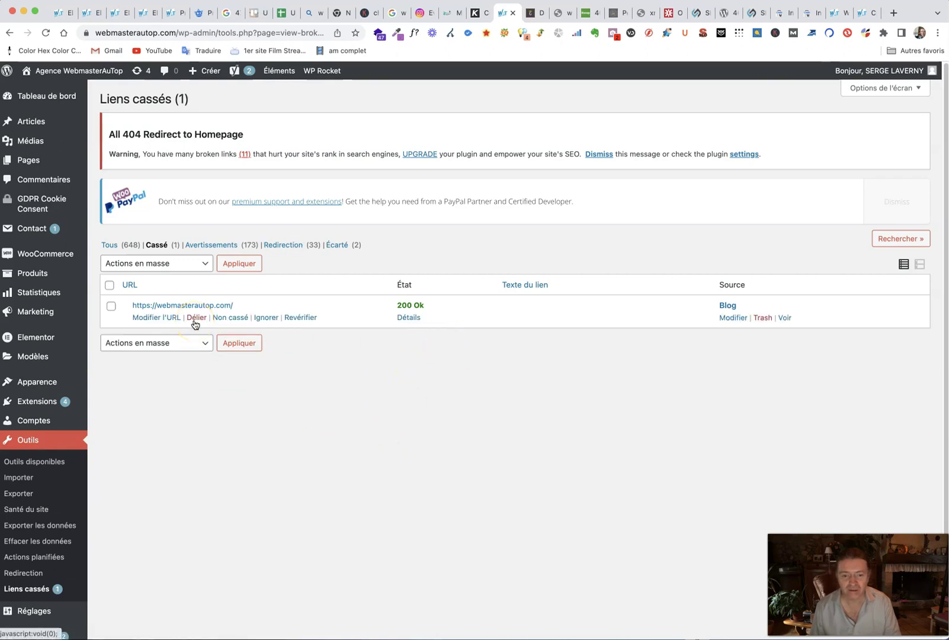
left_click(231, 317)
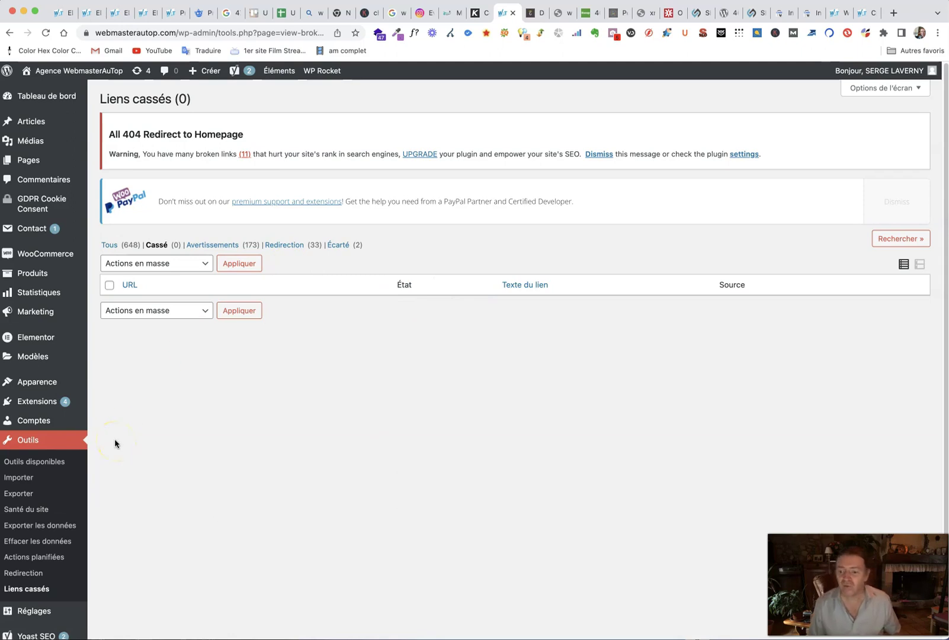
Step: Open the Redirection tool's 404 error log and check its grouping choices, leaving it on Aucun regroupement
left_click(31, 573)
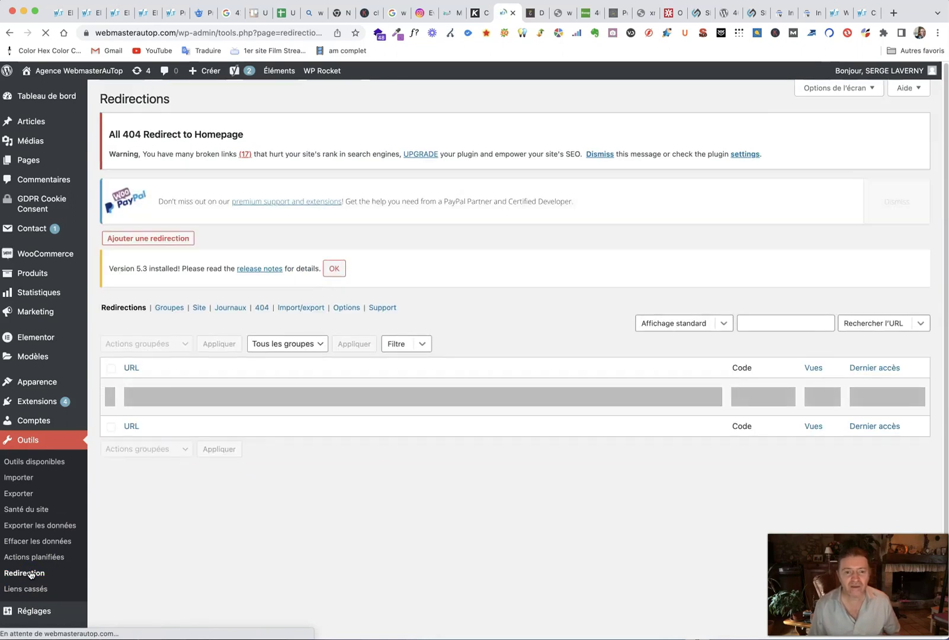
left_click(261, 307)
left_click(325, 327)
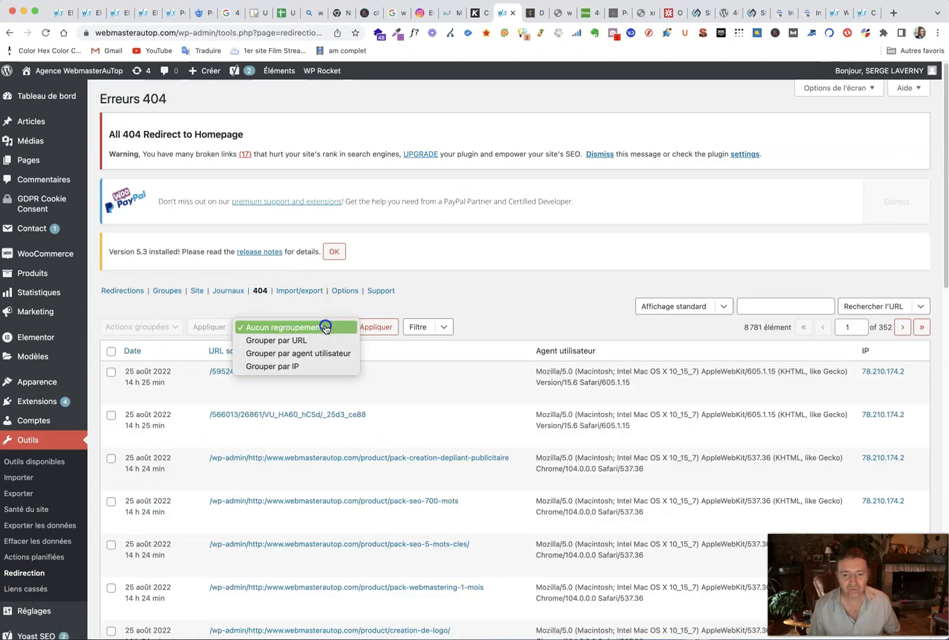
left_click(298, 340)
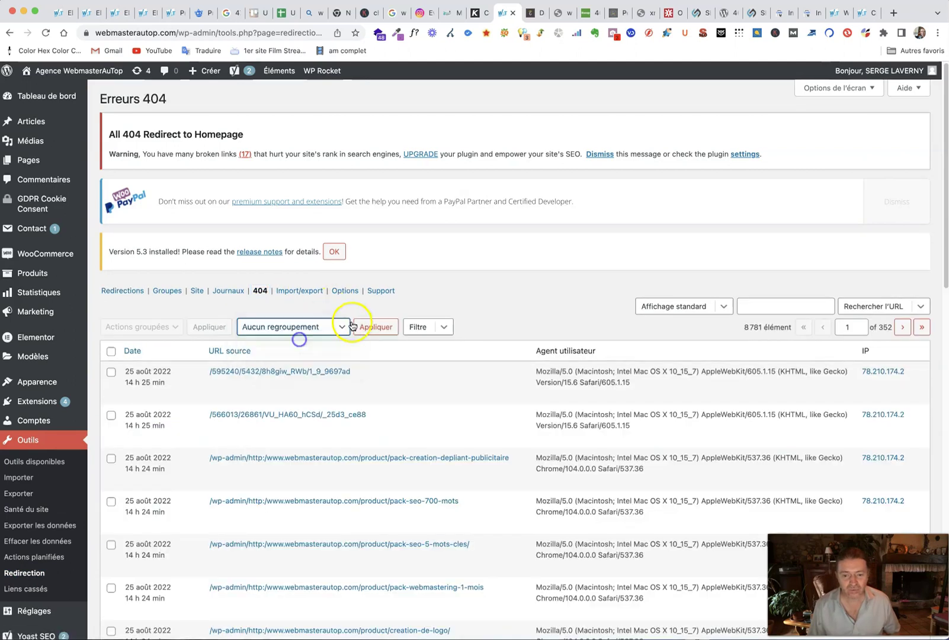
left_click(300, 328)
left_click(295, 315)
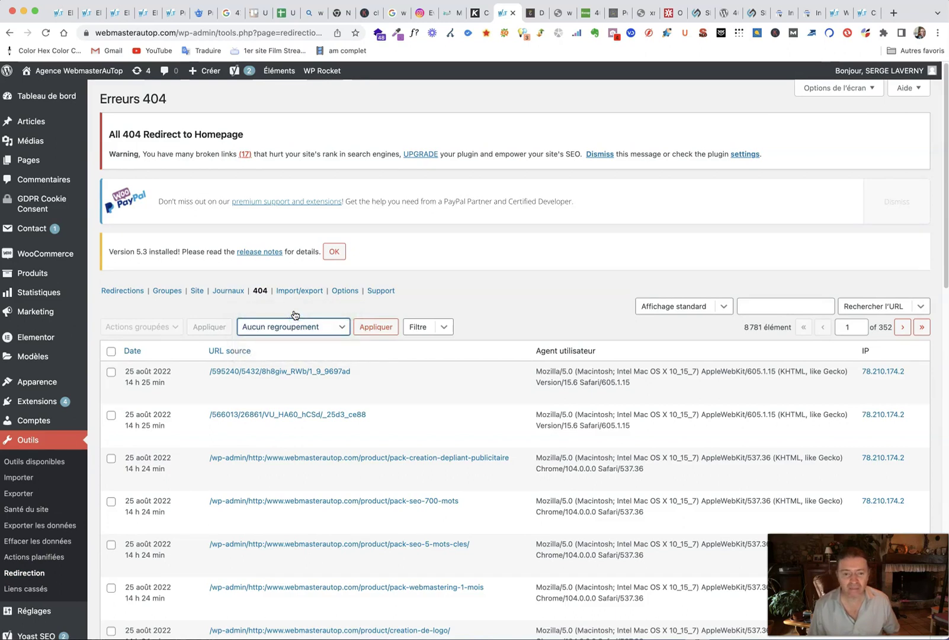
Step: Review the Redirection tool's options, from the log retention settings through to the advanced settings
left_click(345, 291)
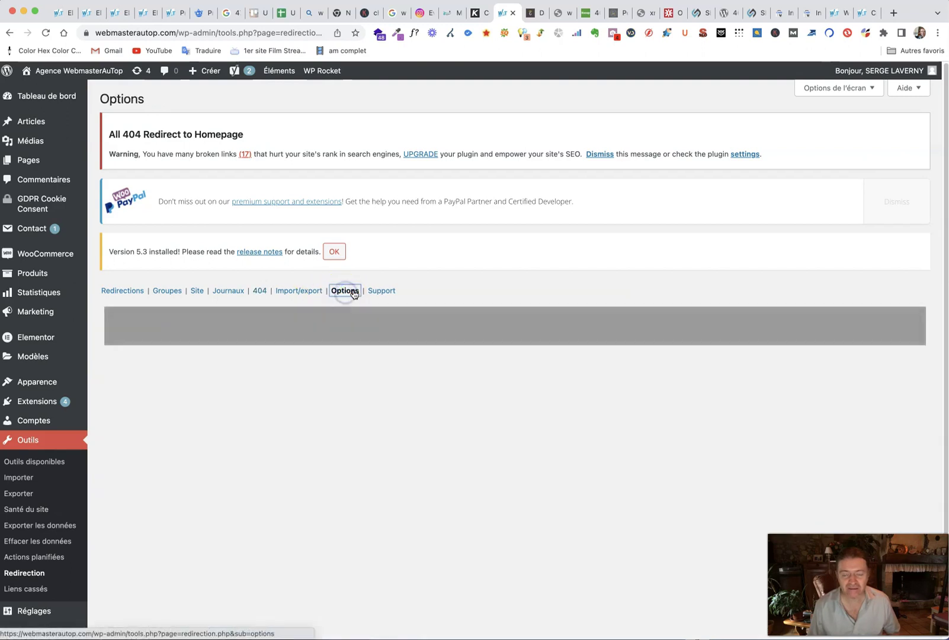
scroll(513, 443, "down", 10)
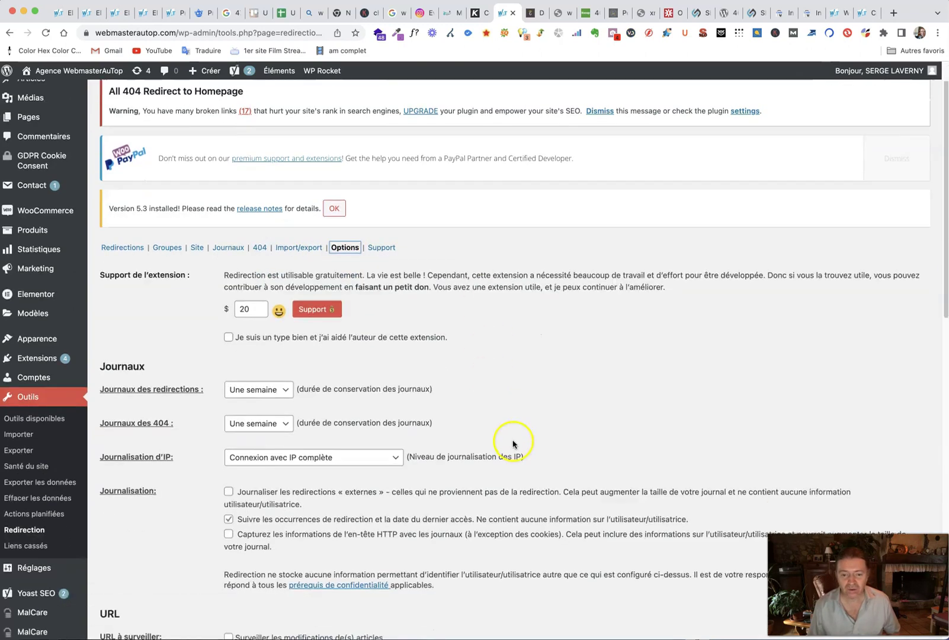
scroll(462, 318, "down", 10)
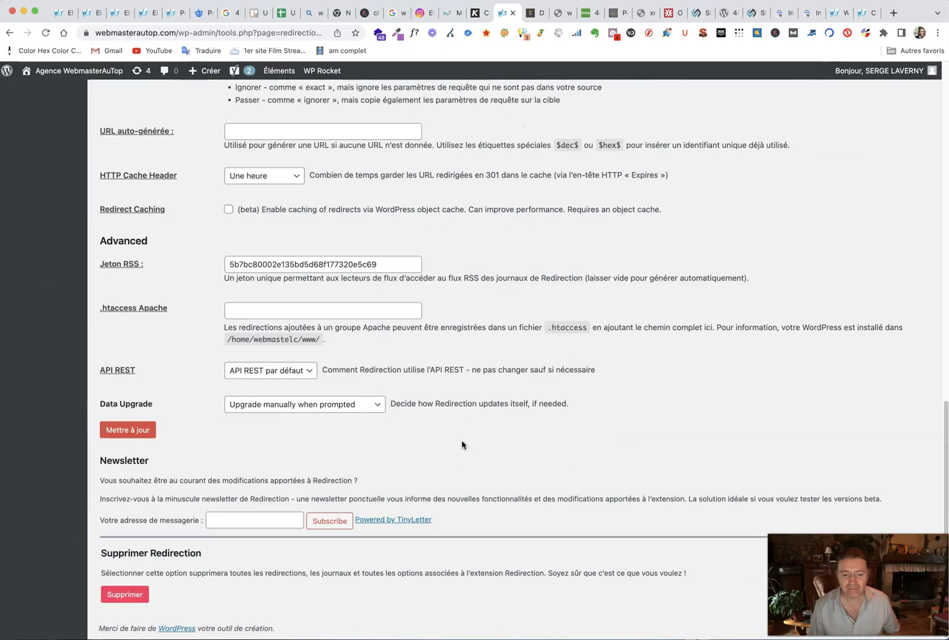
scroll(461, 439, "up", 20)
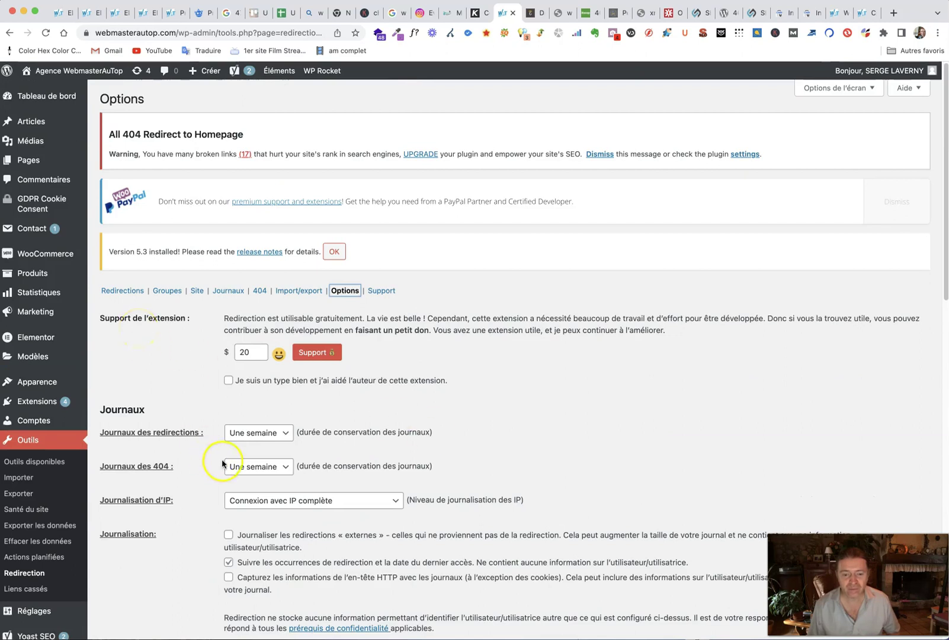
Step: Return to the 404 error log and examine the source URLs listed on its first page
left_click(259, 293)
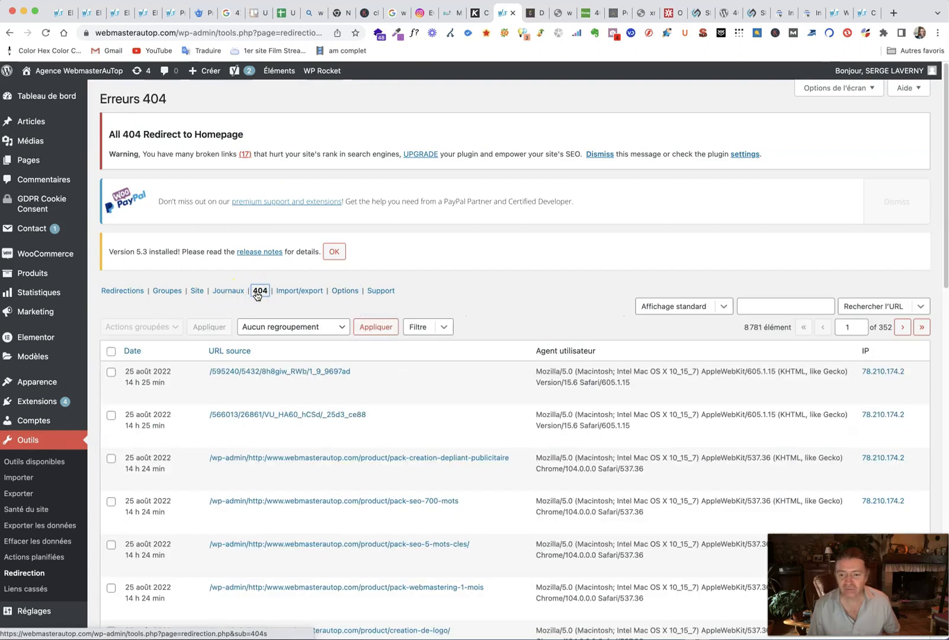
scroll(311, 403, "down", 5)
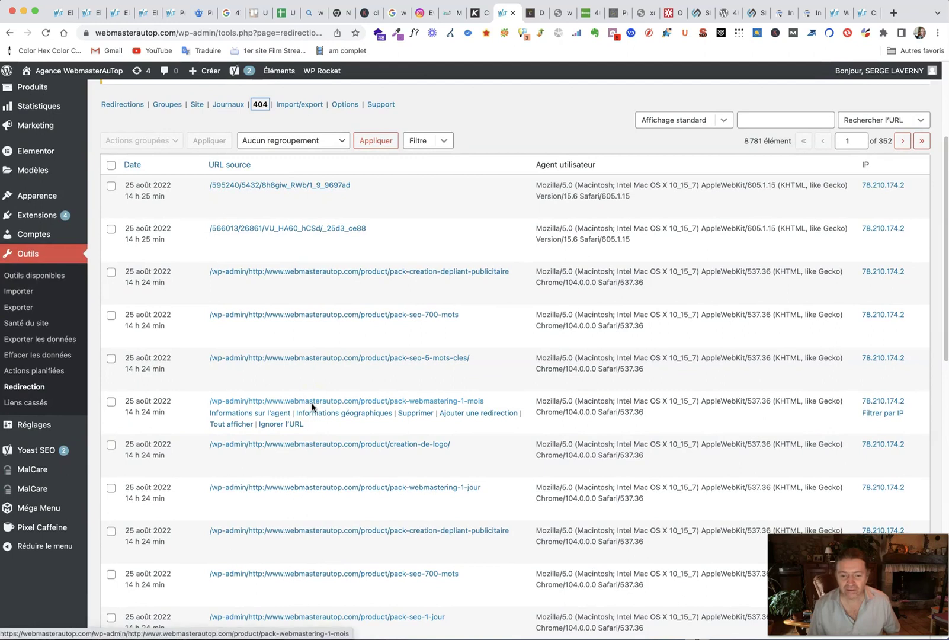
scroll(312, 407, "down", 10)
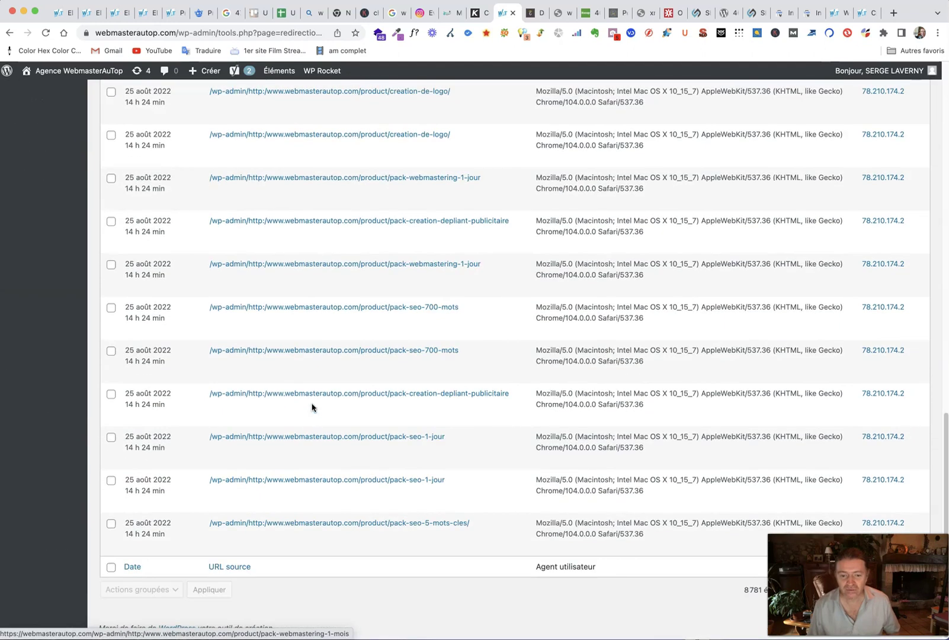
scroll(313, 409, "up", 15)
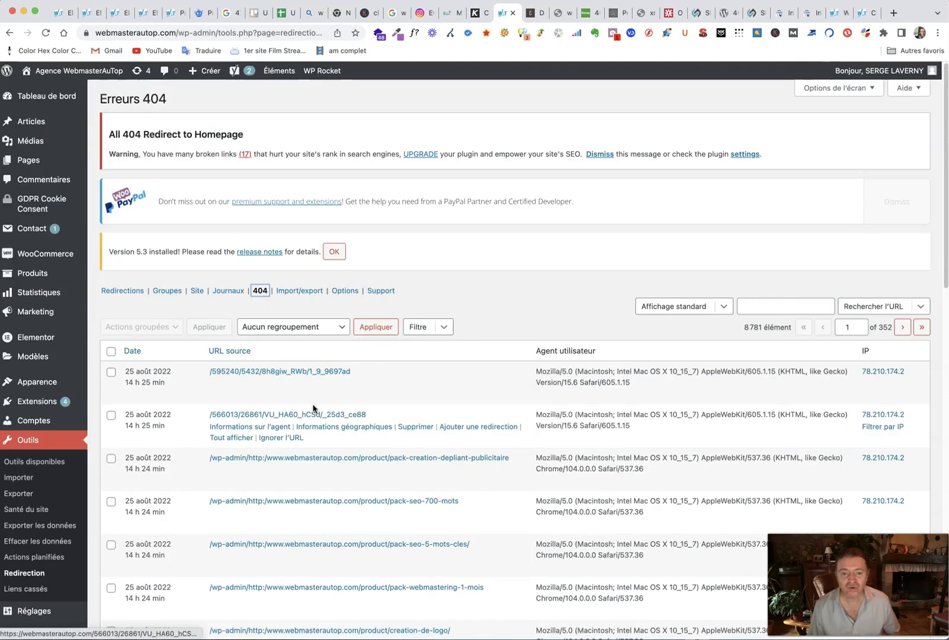
Step: Select every 404 entry on the current page and choose Tout rediriger as the bulk action
left_click(110, 353)
left_click(163, 326)
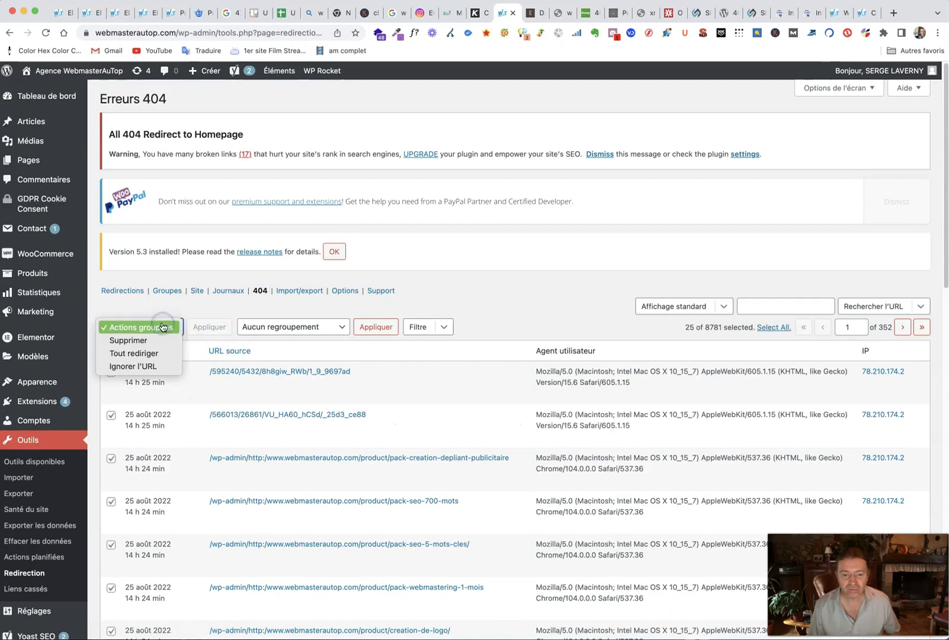
left_click(148, 353)
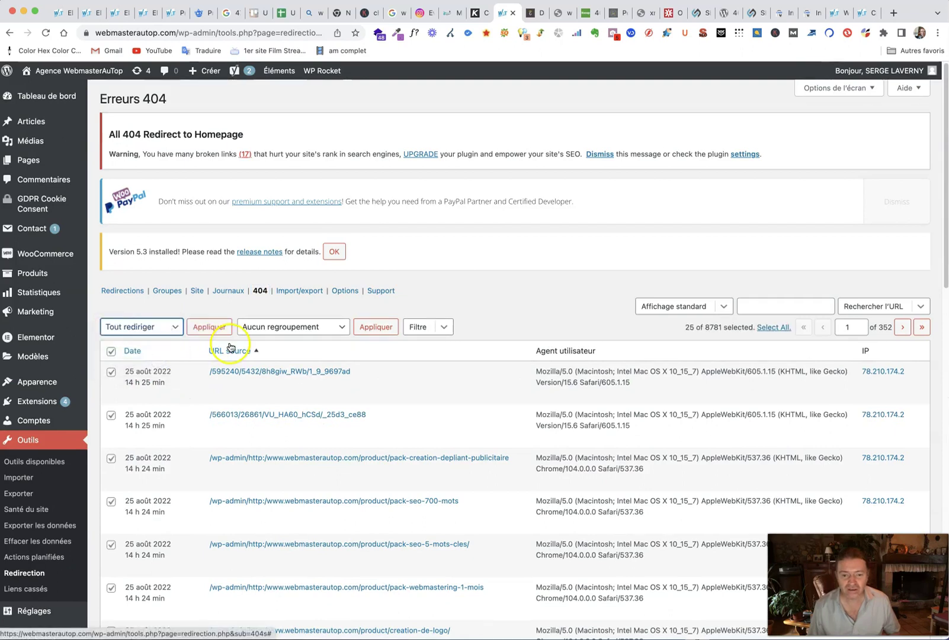
Step: Examine the 404 log's grouping choices and its filters for request method and HTTP status code
left_click(272, 330)
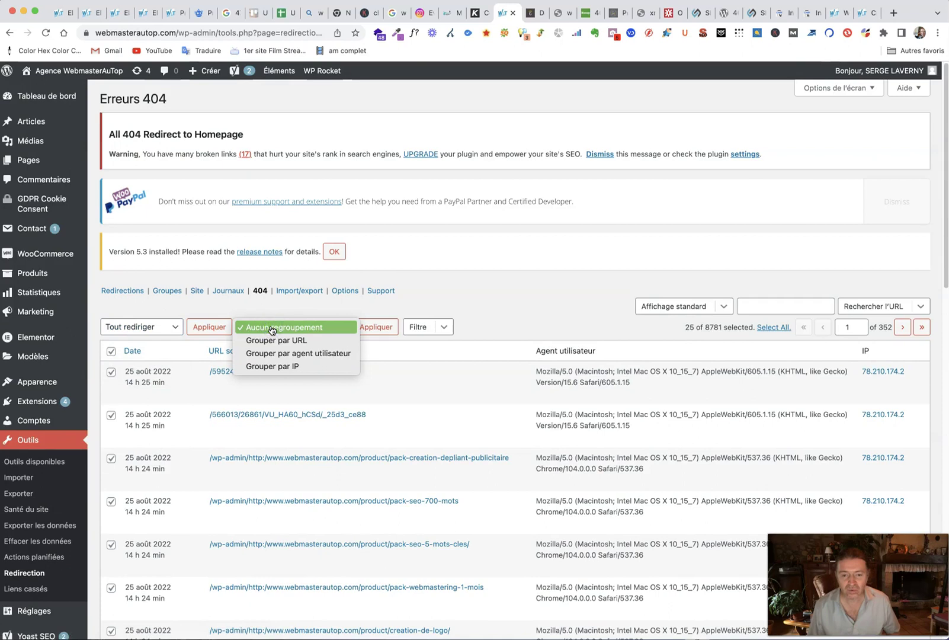
left_click(441, 278)
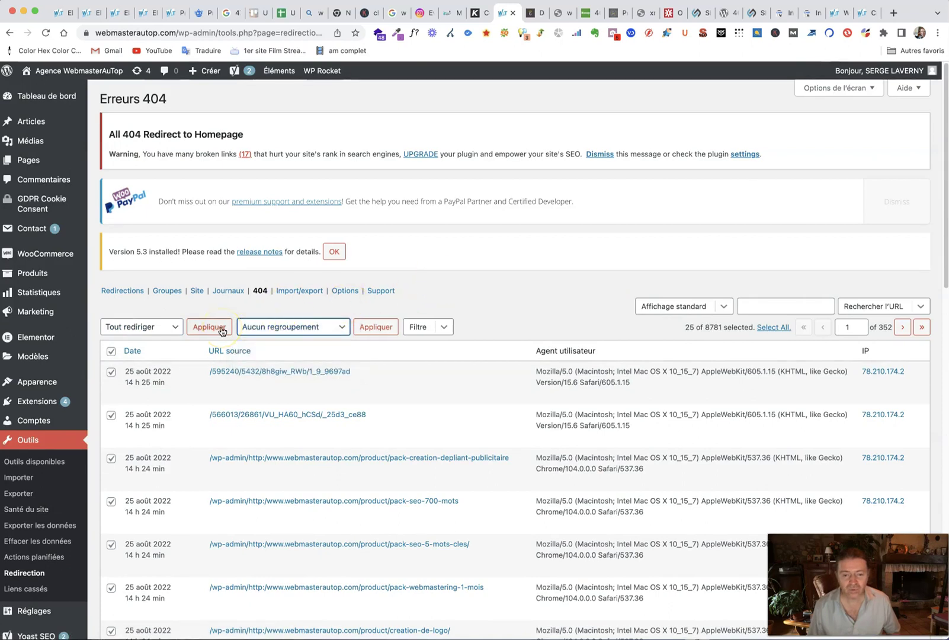
left_click(261, 292)
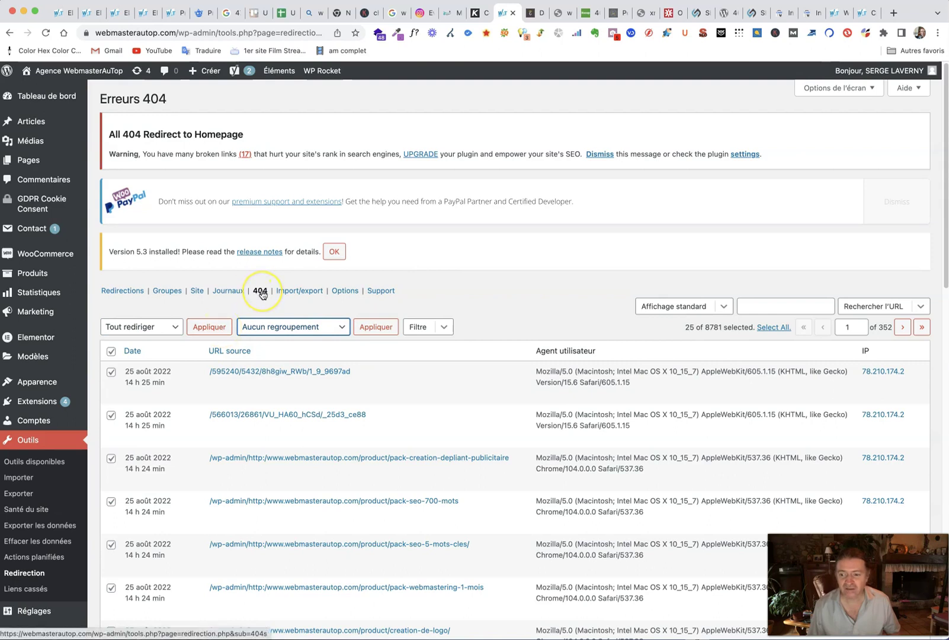
left_click(436, 326)
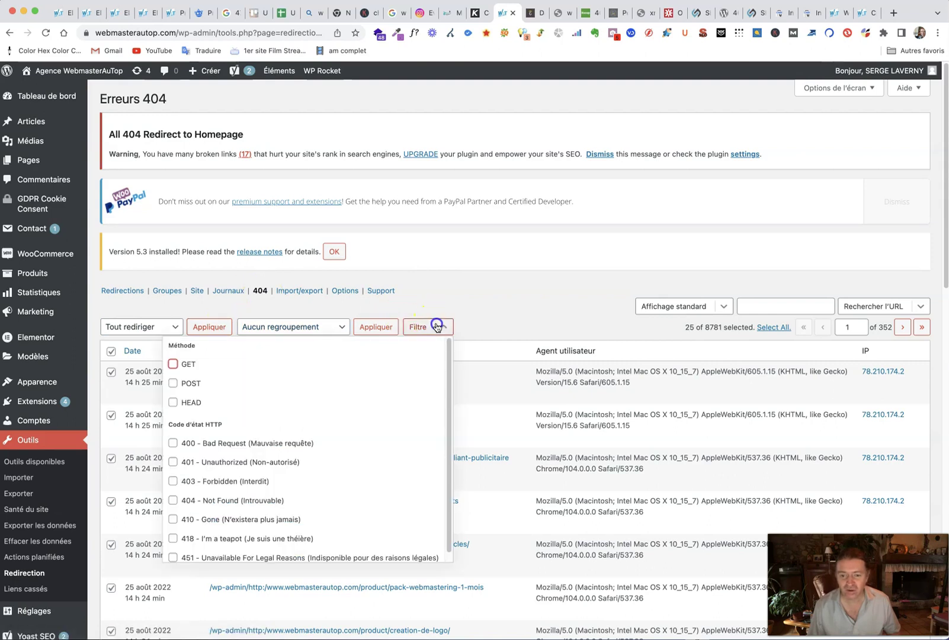
scroll(393, 440, "down", 1)
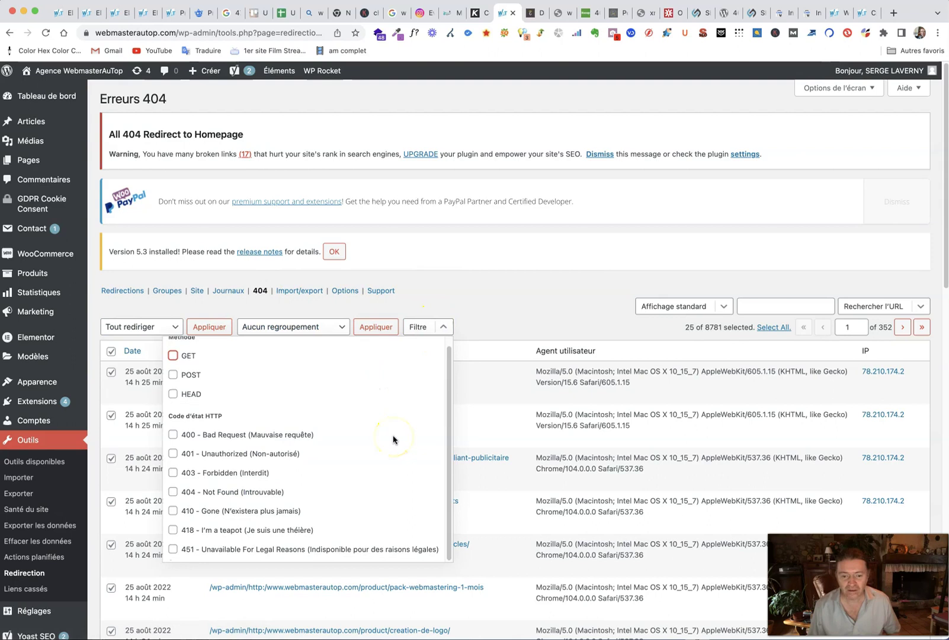
scroll(394, 440, "up", 1)
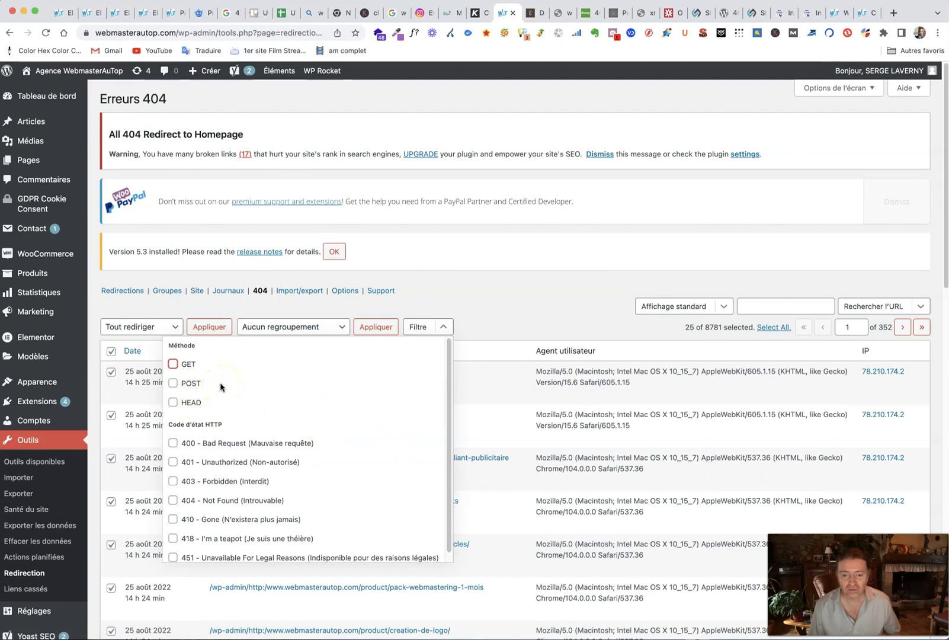
left_click(504, 287)
left_click(309, 330)
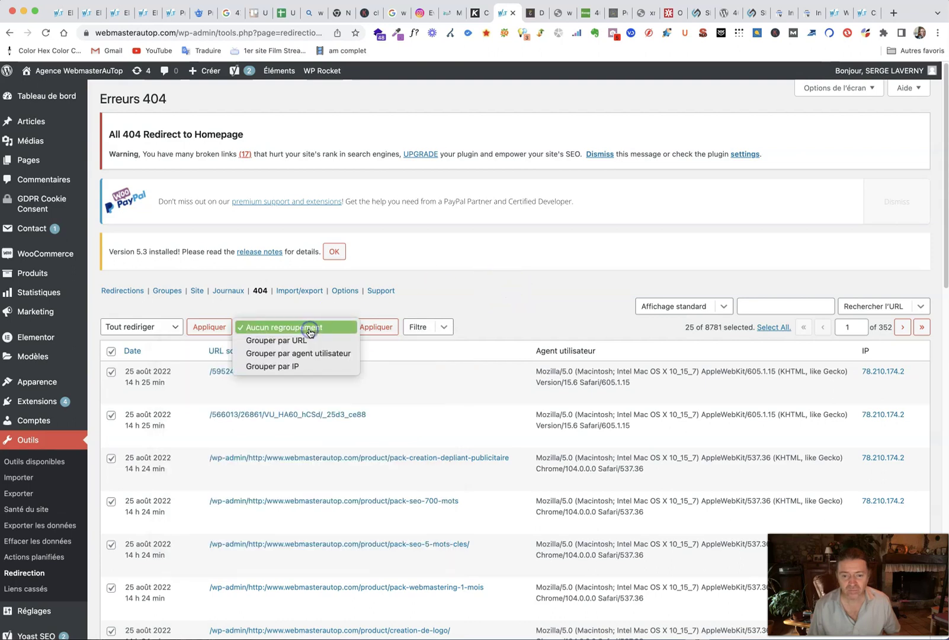
left_click(308, 341)
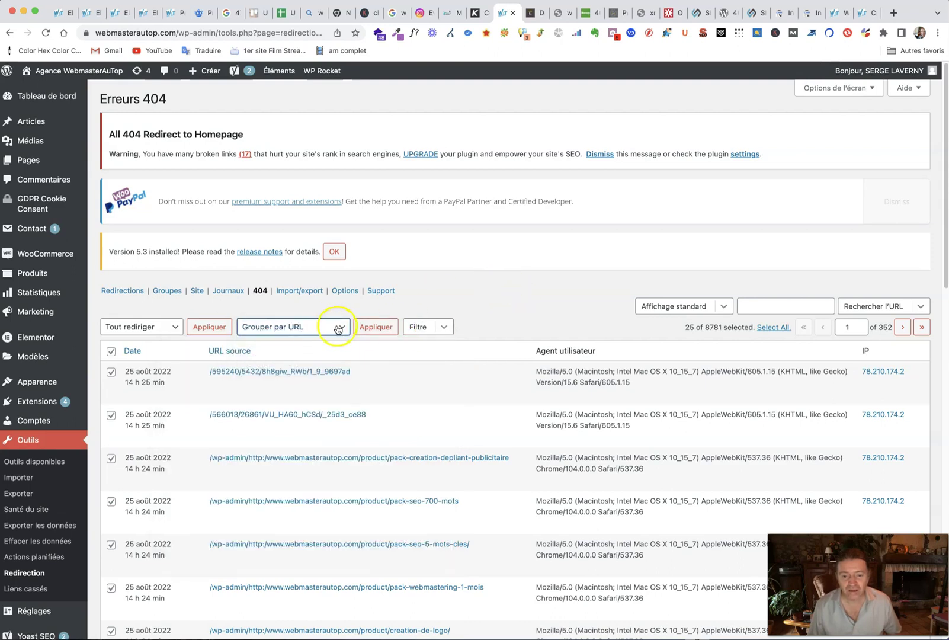
left_click(323, 327)
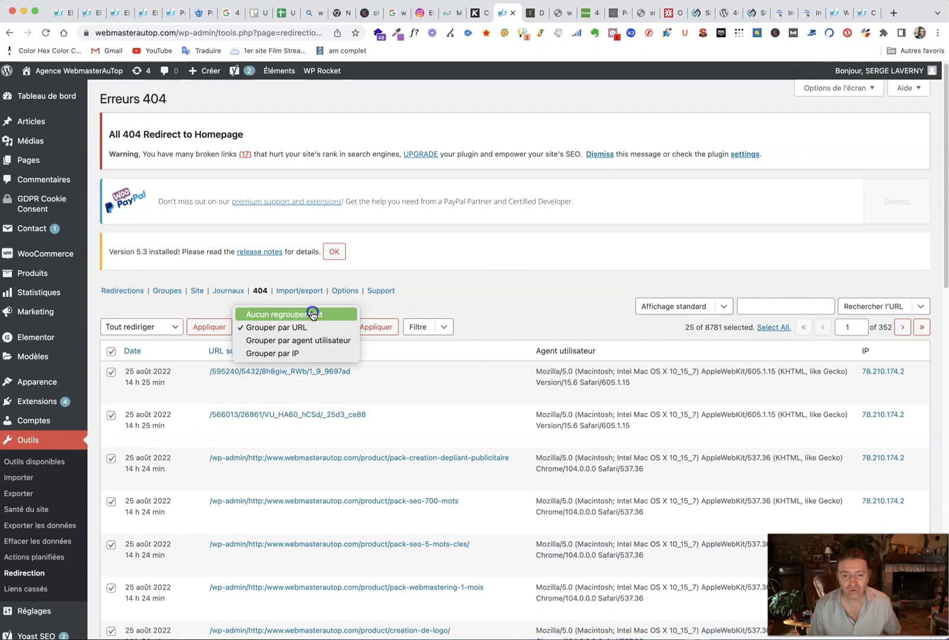
left_click(313, 315)
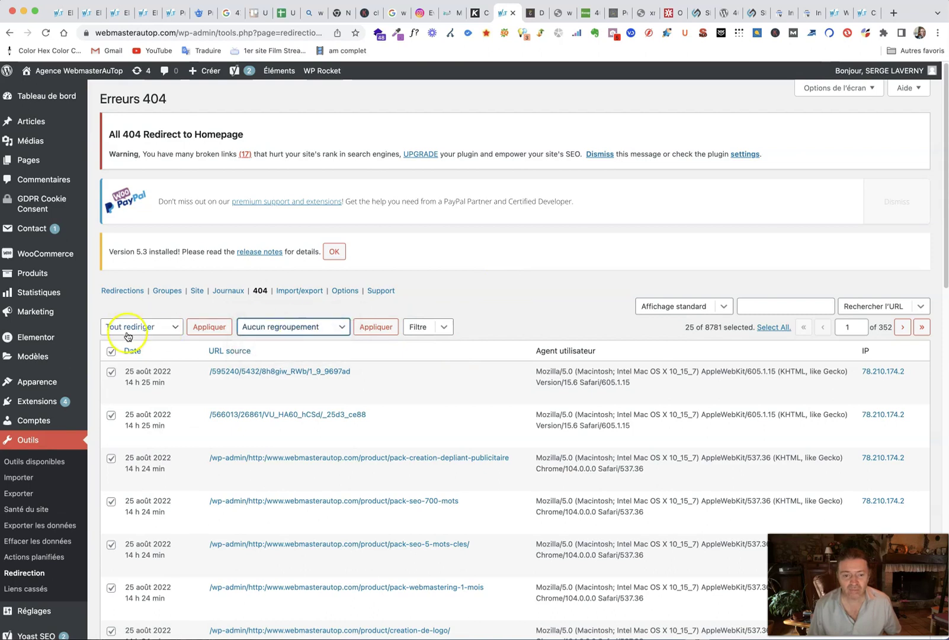
left_click(209, 328)
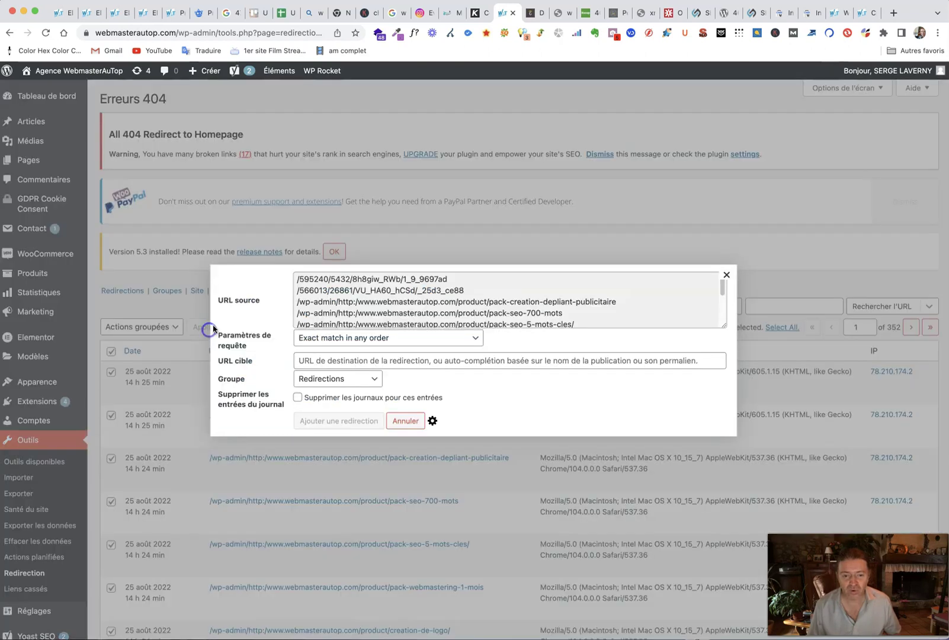
left_click(320, 361)
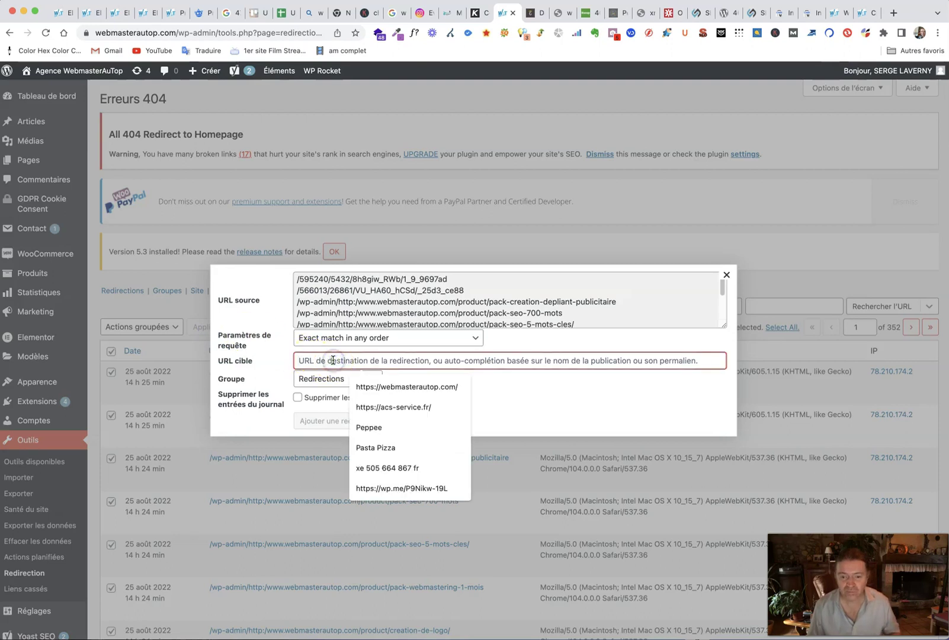
left_click(376, 387)
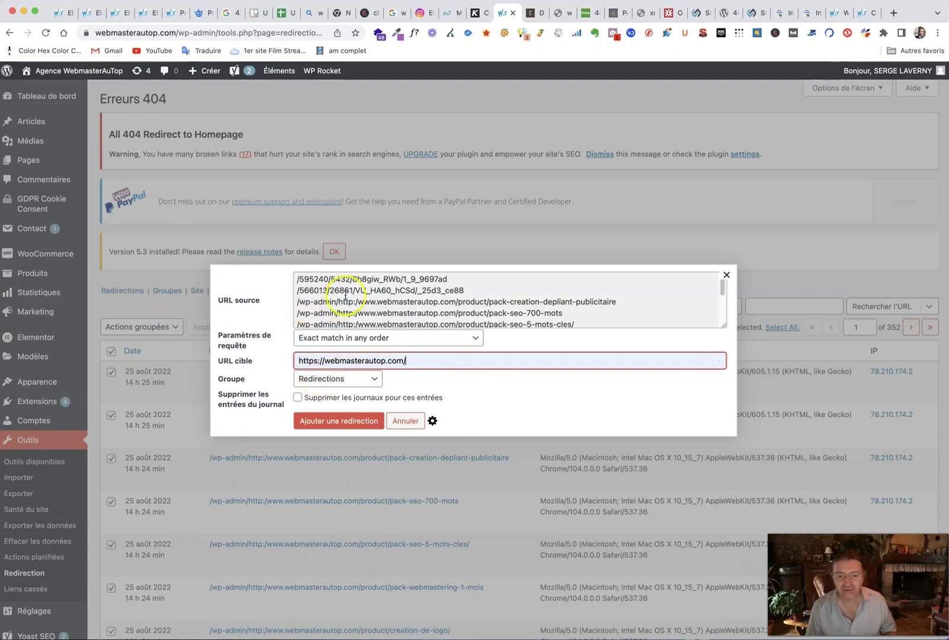
left_click_drag(723, 291, 722, 325)
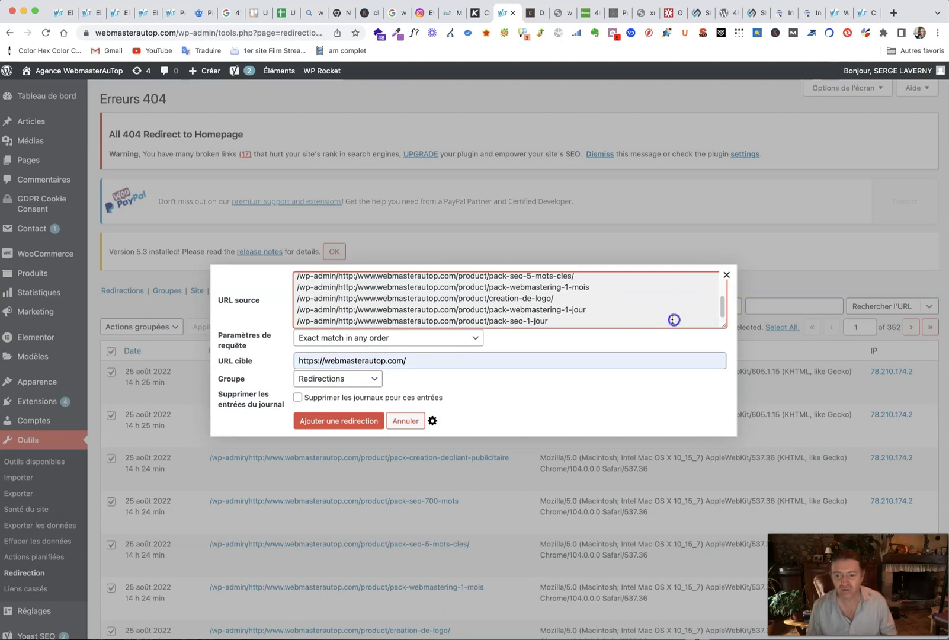
left_click(415, 339)
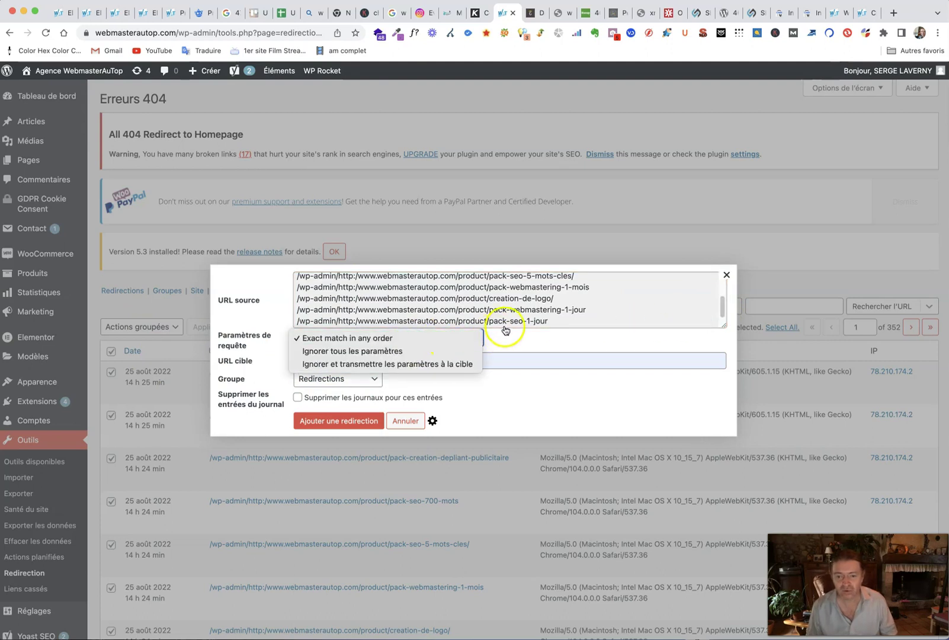
left_click(597, 315)
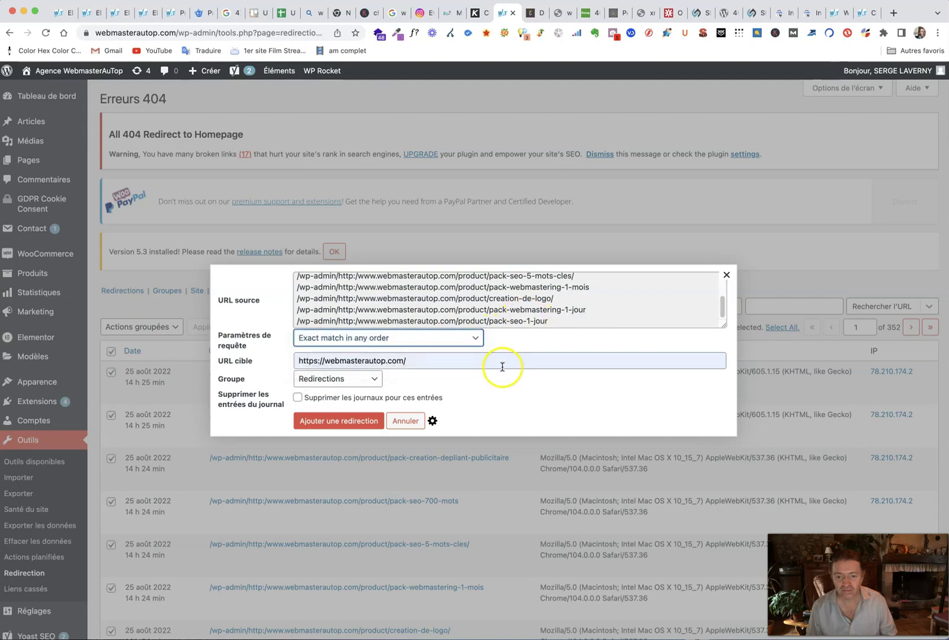
left_click(343, 420)
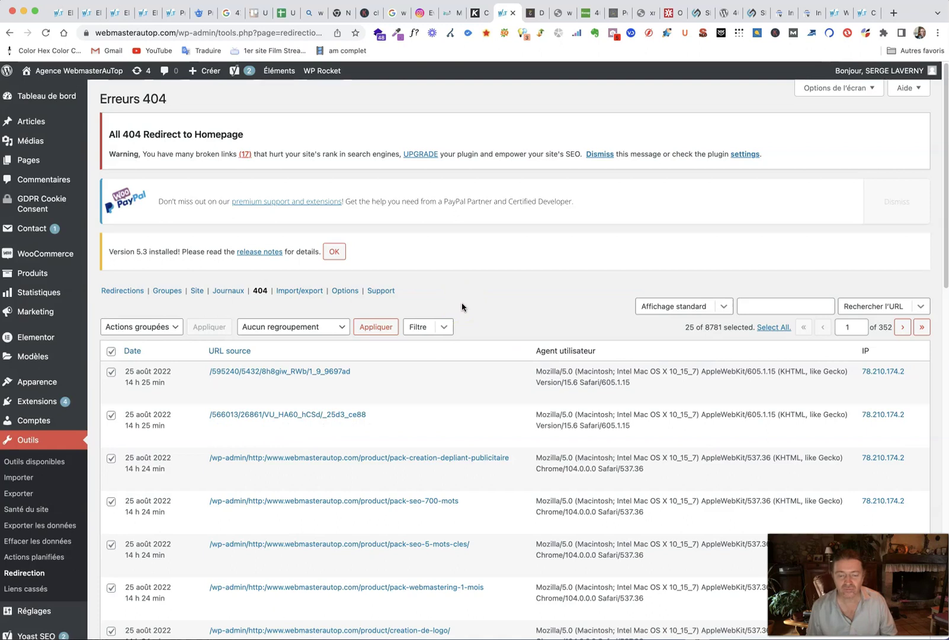
Step: Reload the ungrouped 404 log and start the Tout rediriger bulk action for every entry on the page
left_click(376, 326)
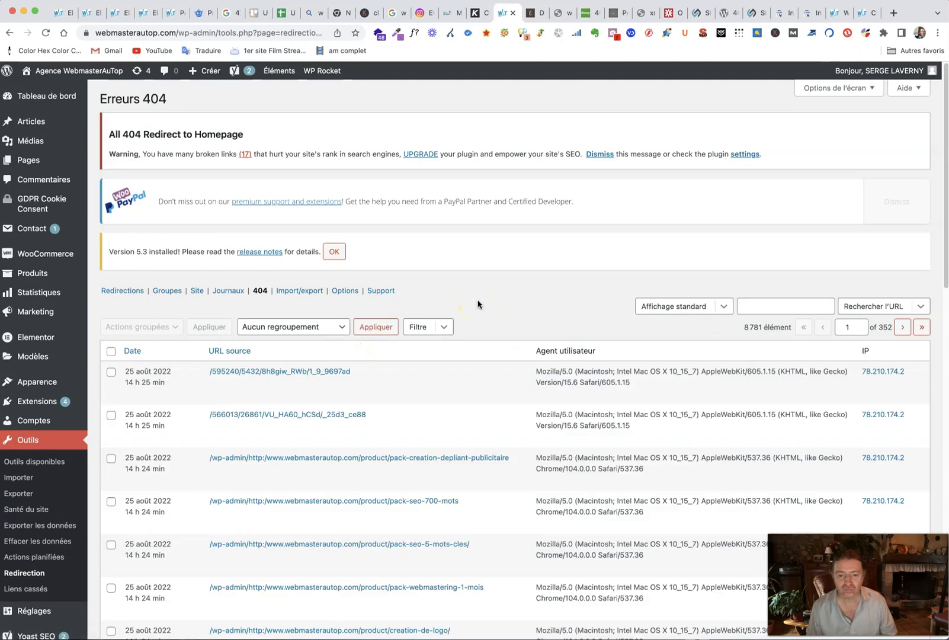
left_click(111, 353)
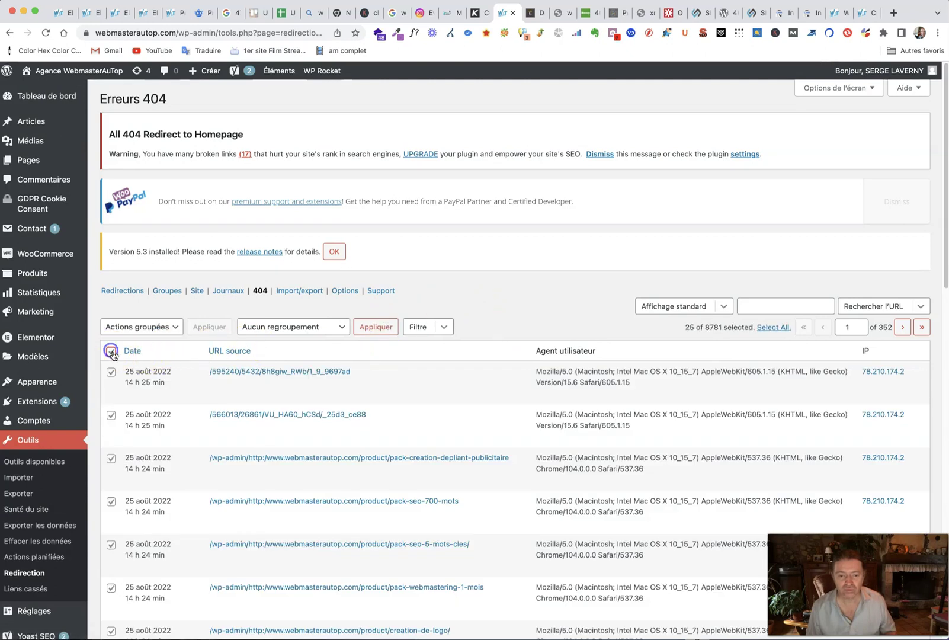
left_click(147, 327)
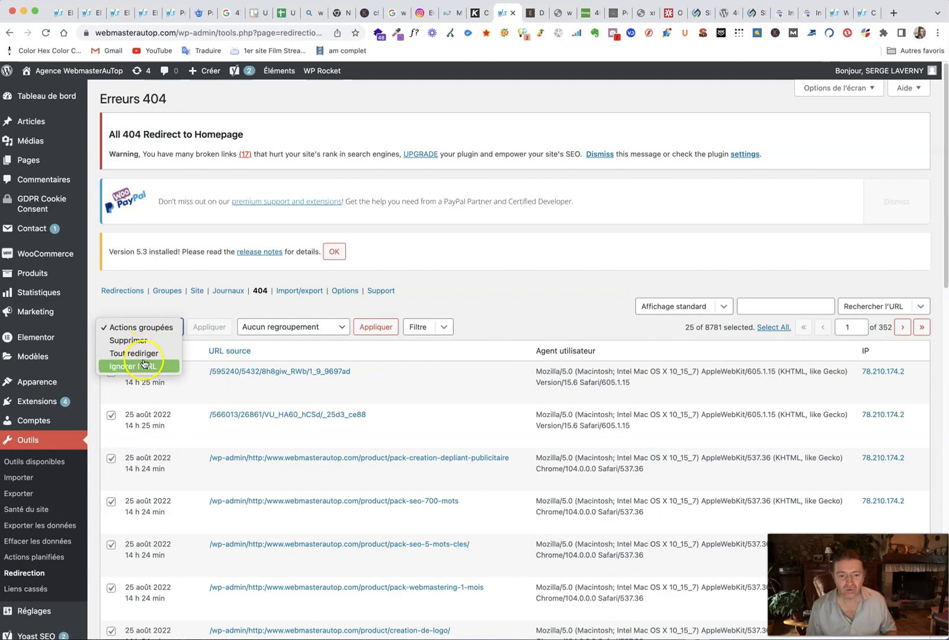
left_click(139, 353)
left_click(209, 327)
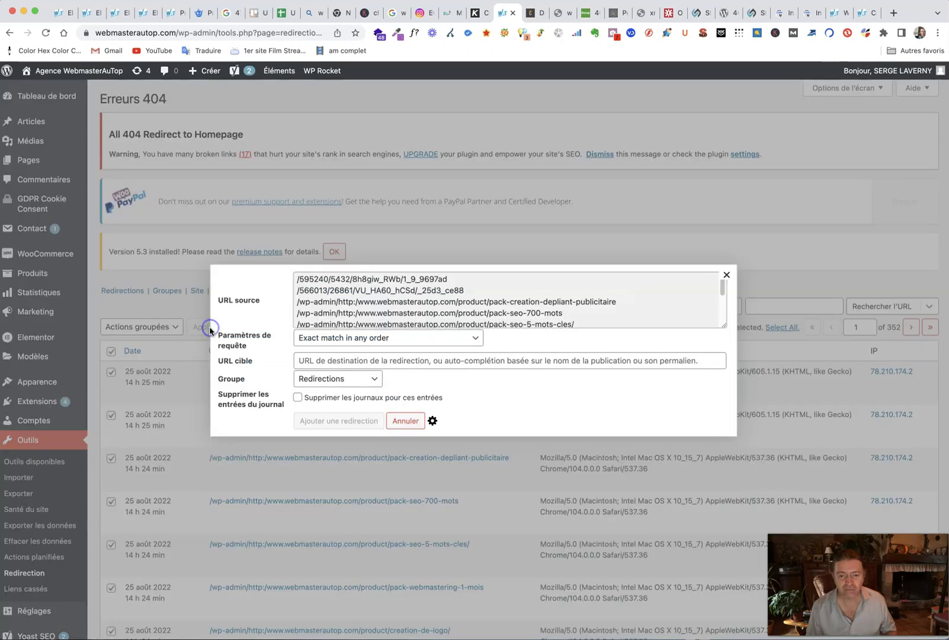
left_click(330, 360)
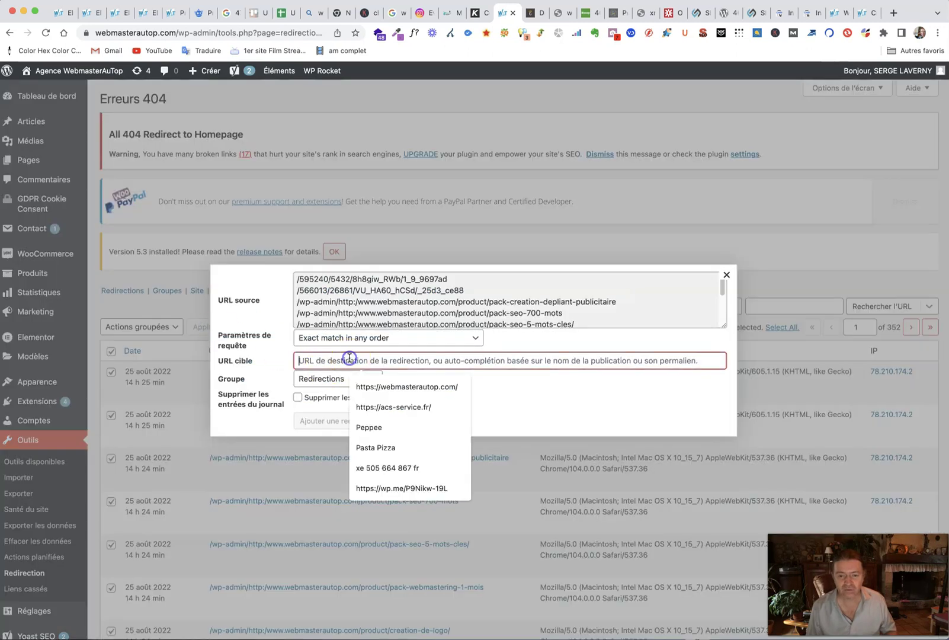
left_click(384, 388)
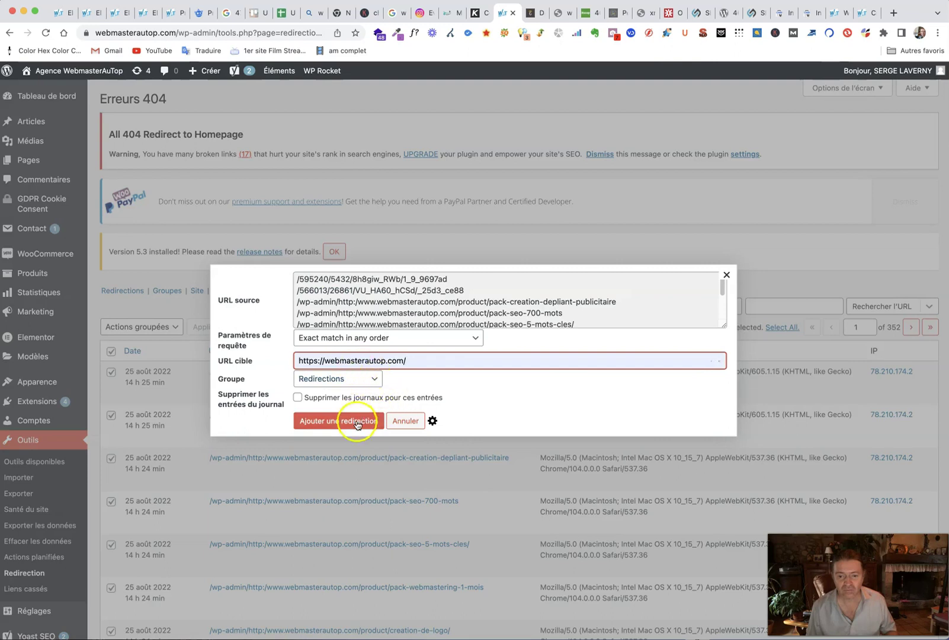
left_click(339, 400)
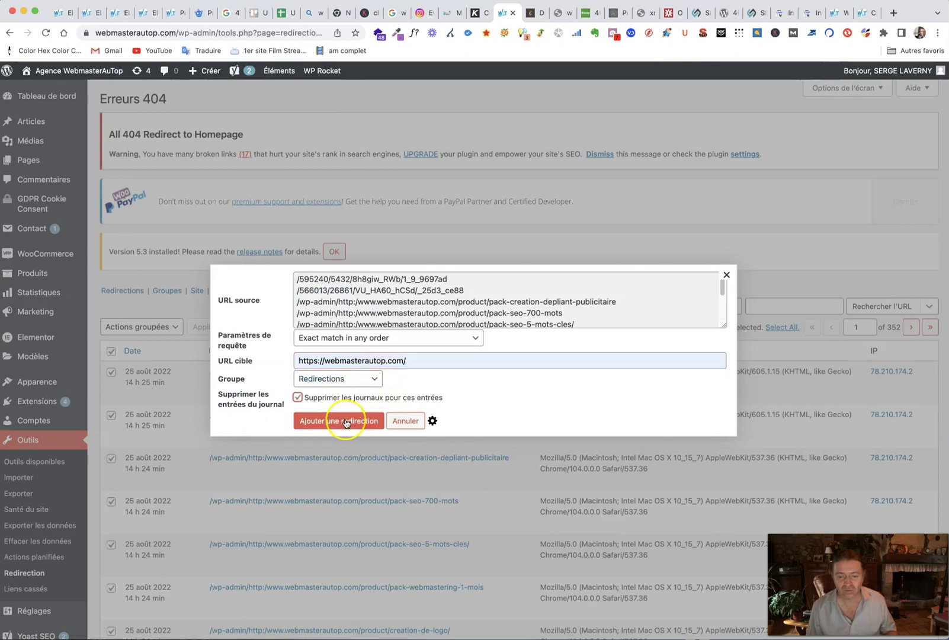
left_click(346, 422)
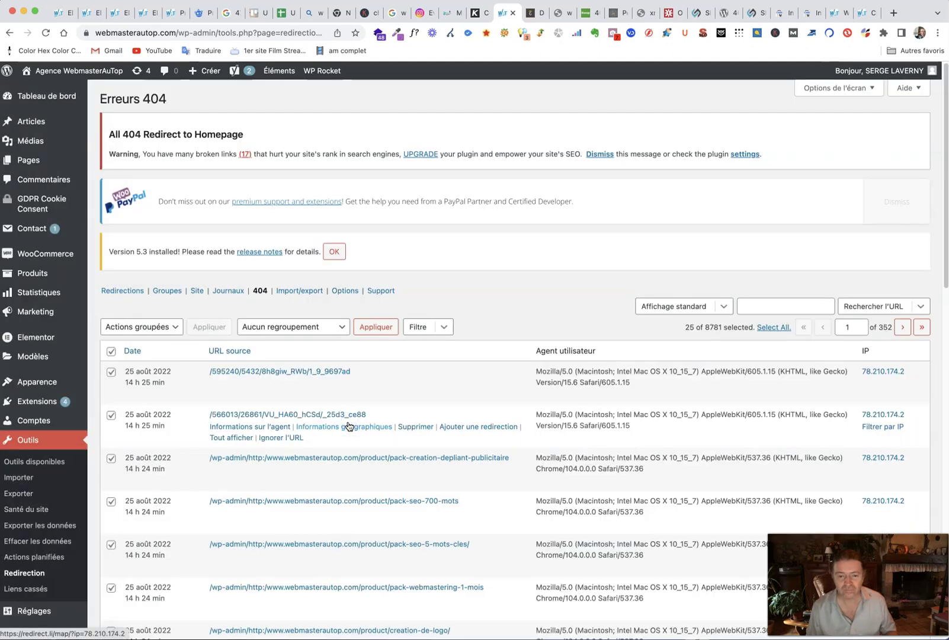
Step: Examine the remaining 404 entries on the page along with the log's method and status filters and its grouping choices
scroll(349, 426, "down", 15)
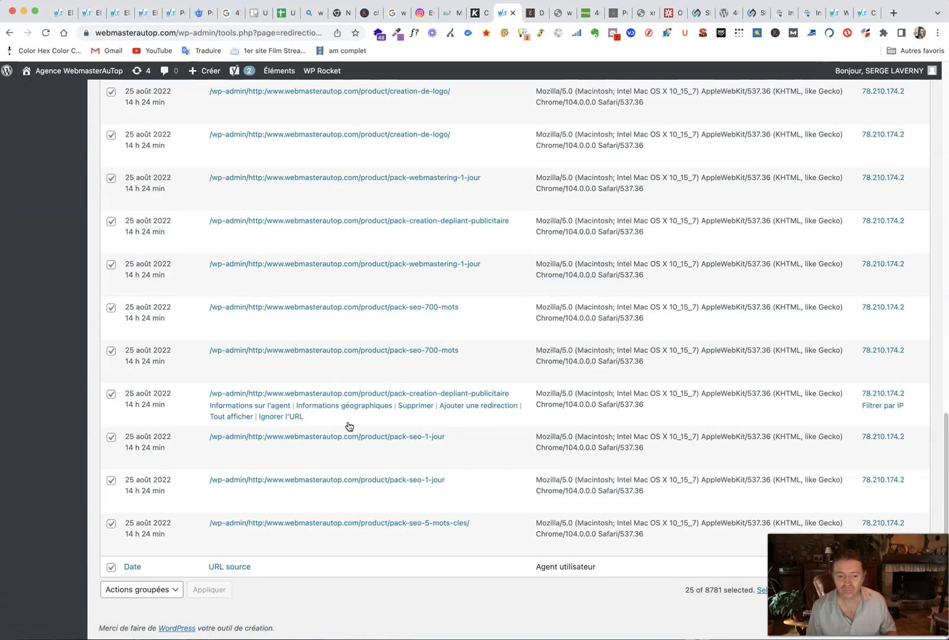
left_click(362, 489)
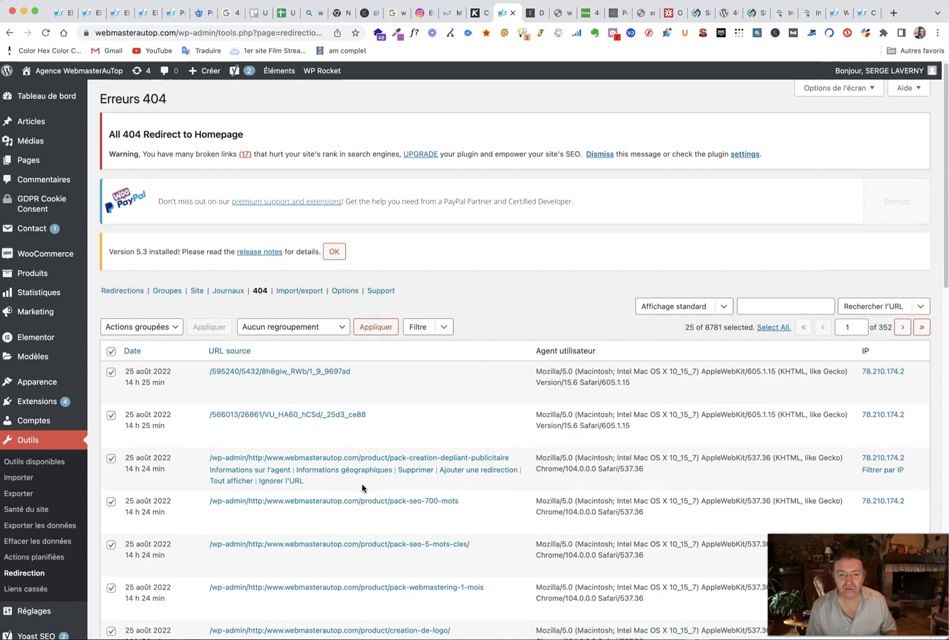
left_click(445, 329)
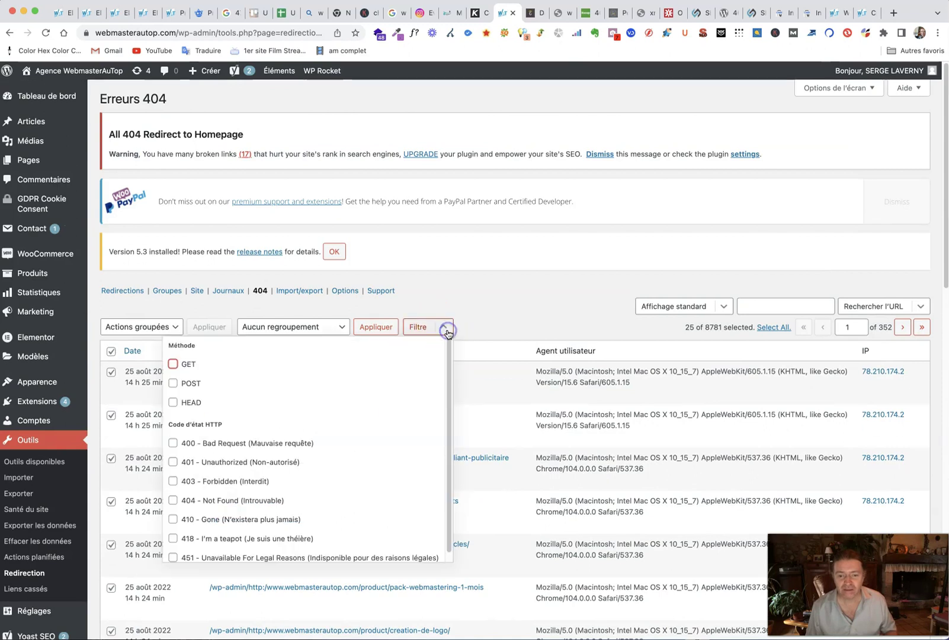
left_click(500, 313)
left_click(314, 332)
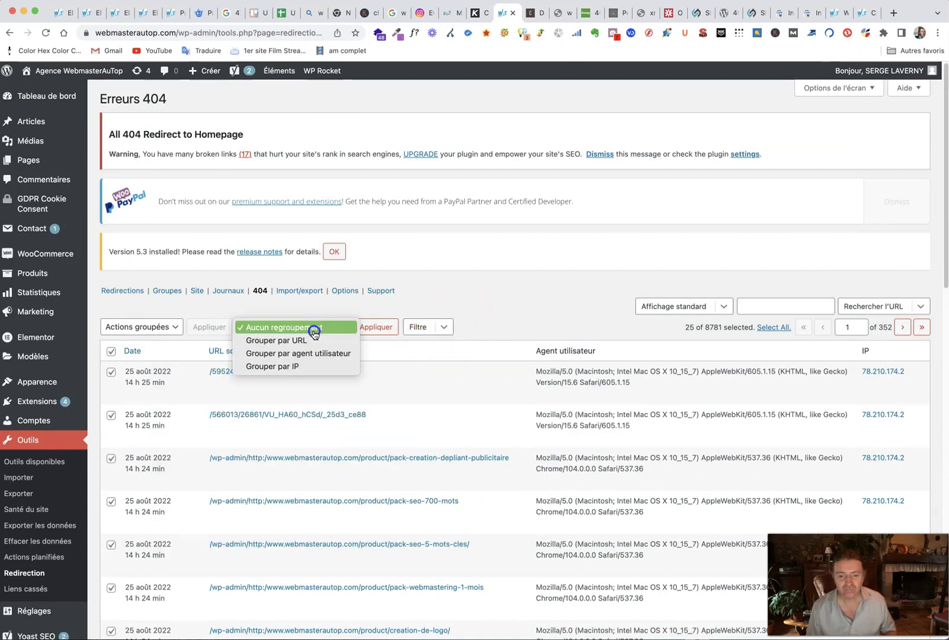
left_click(496, 310)
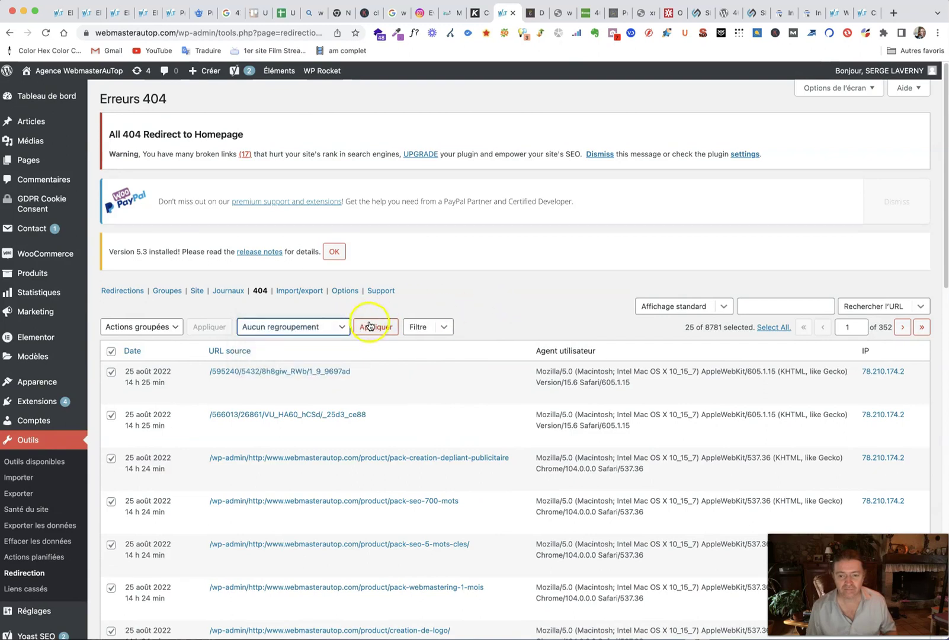
left_click(320, 327)
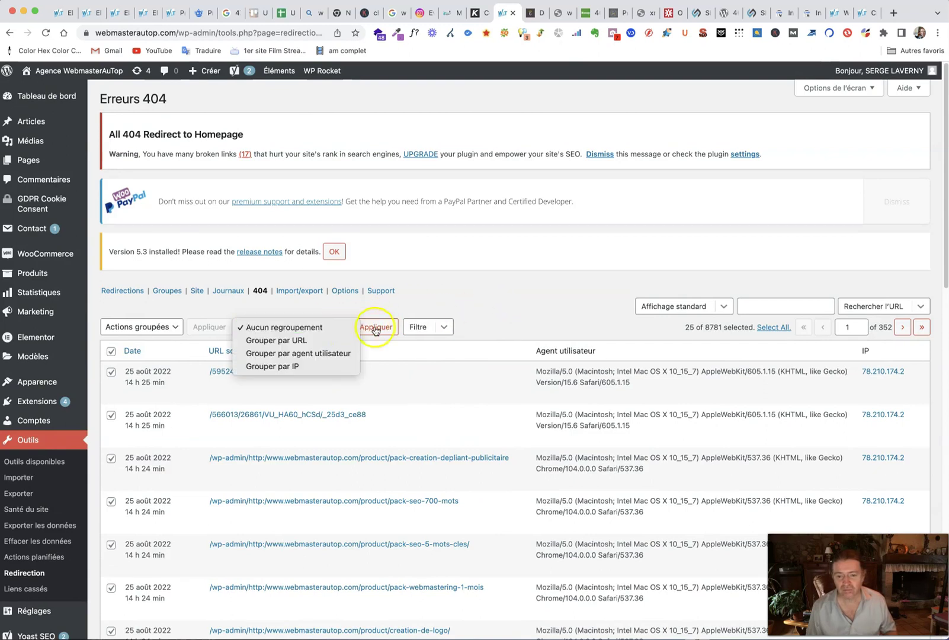
left_click(434, 326)
left_click(434, 326)
scroll(410, 404, "down", 1)
left_click(515, 321)
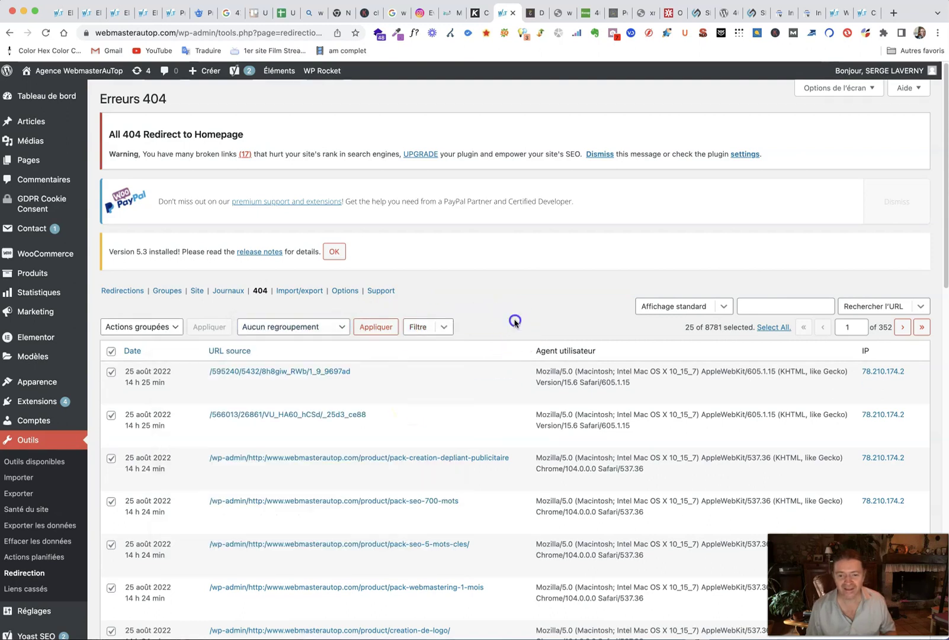
left_click(431, 381)
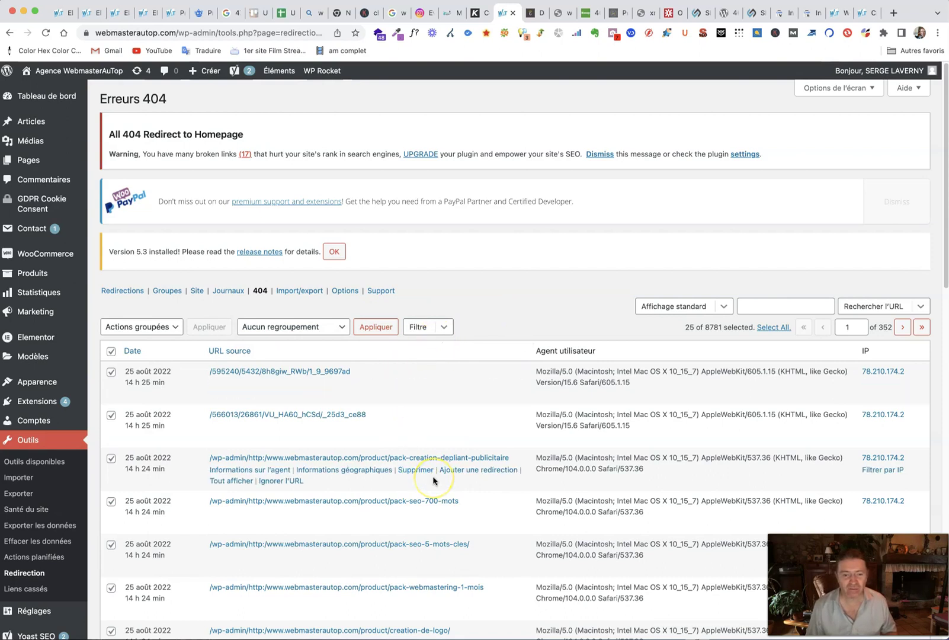
Step: Test the redirection by opening the first logged source URL, and return to the 404 log
left_click(314, 372)
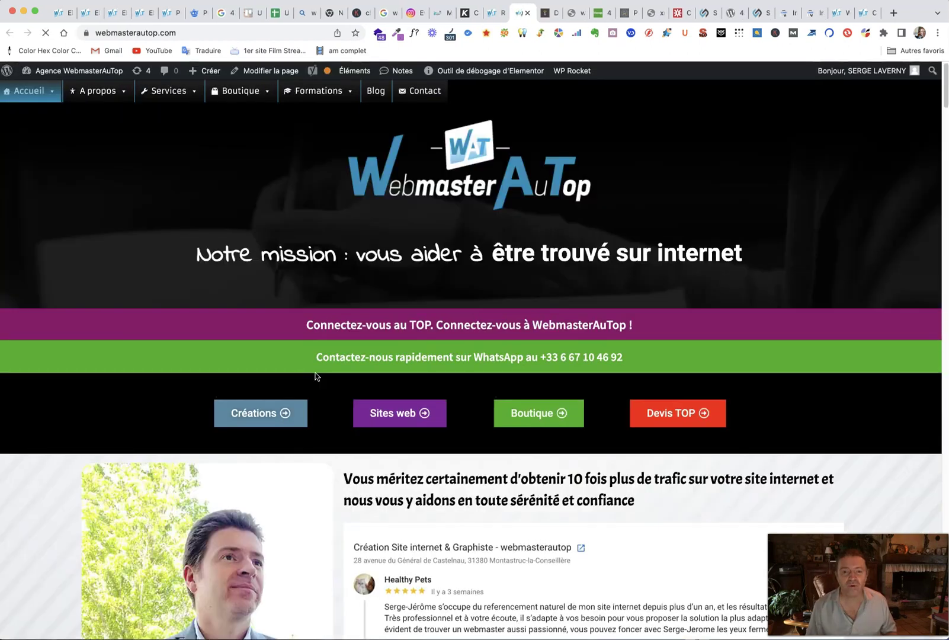
left_click(260, 69)
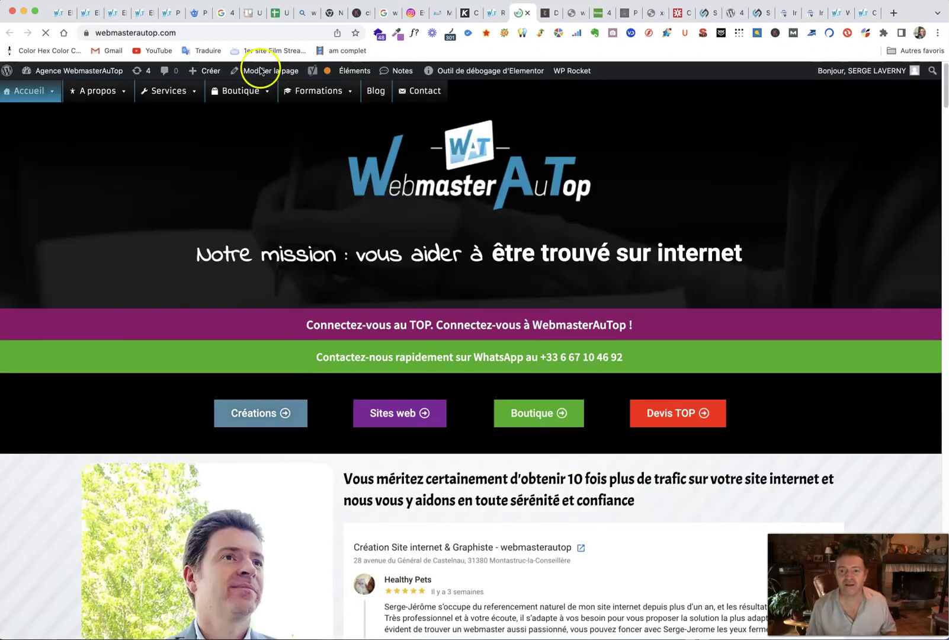
left_click(494, 12)
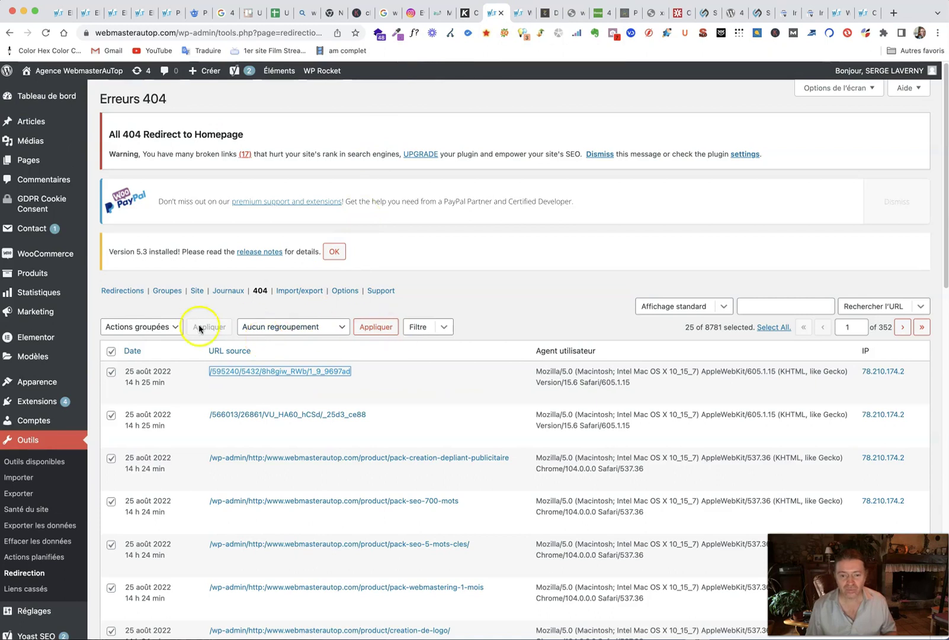
Step: Delete all the selected entries from the 404 log with the Supprimer bulk action
left_click(170, 327)
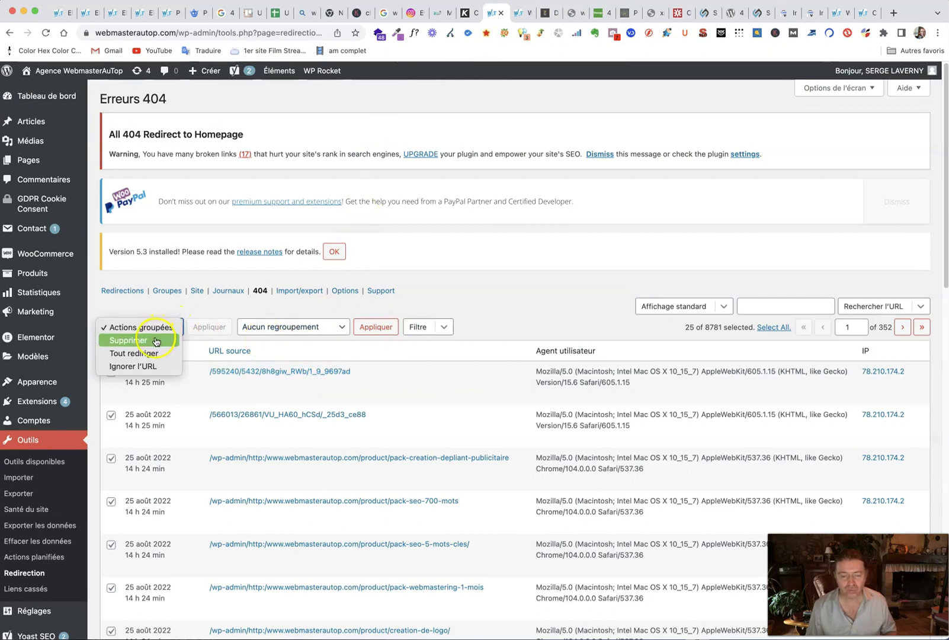
left_click(156, 342)
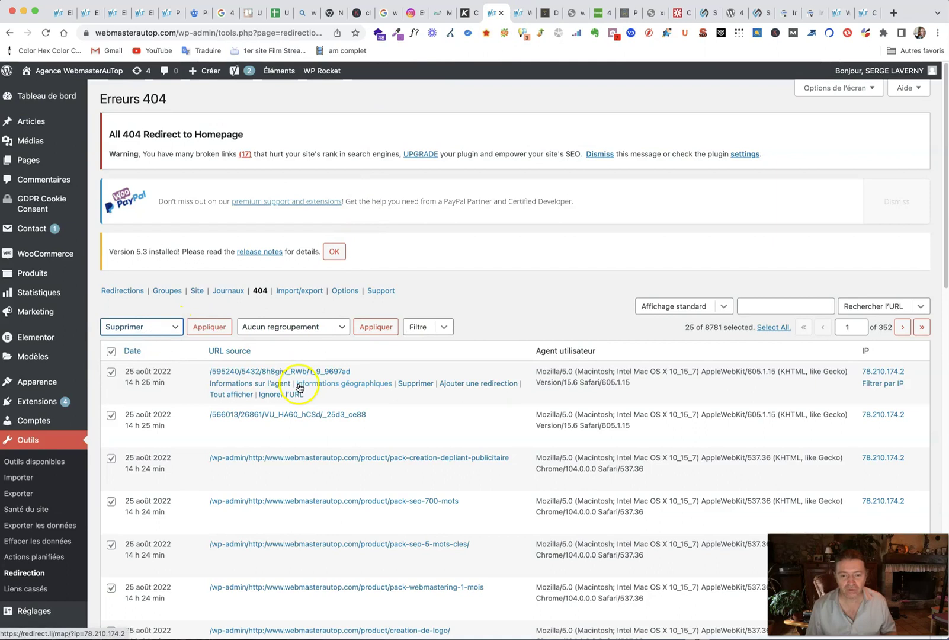
left_click(208, 328)
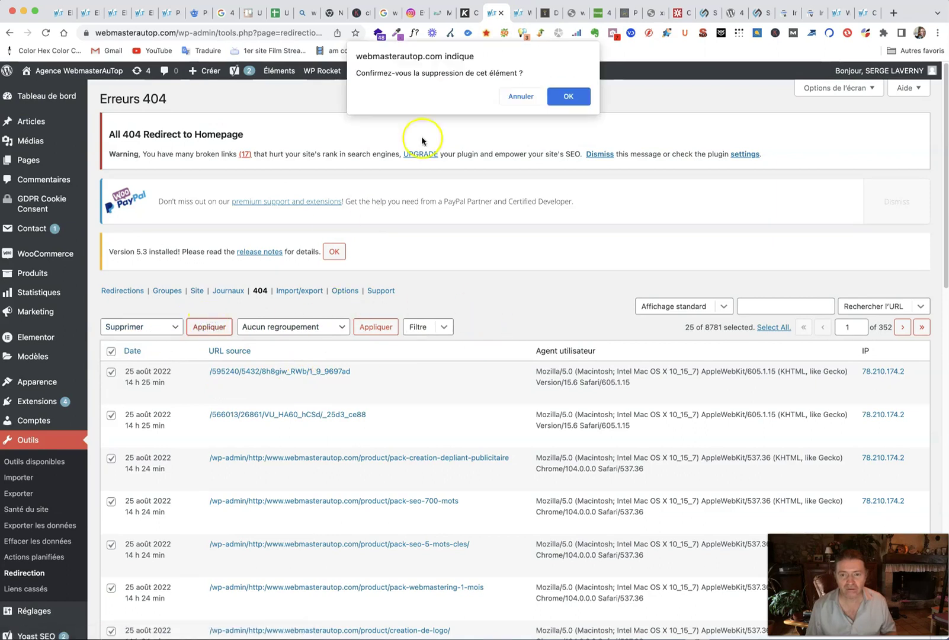
left_click(570, 95)
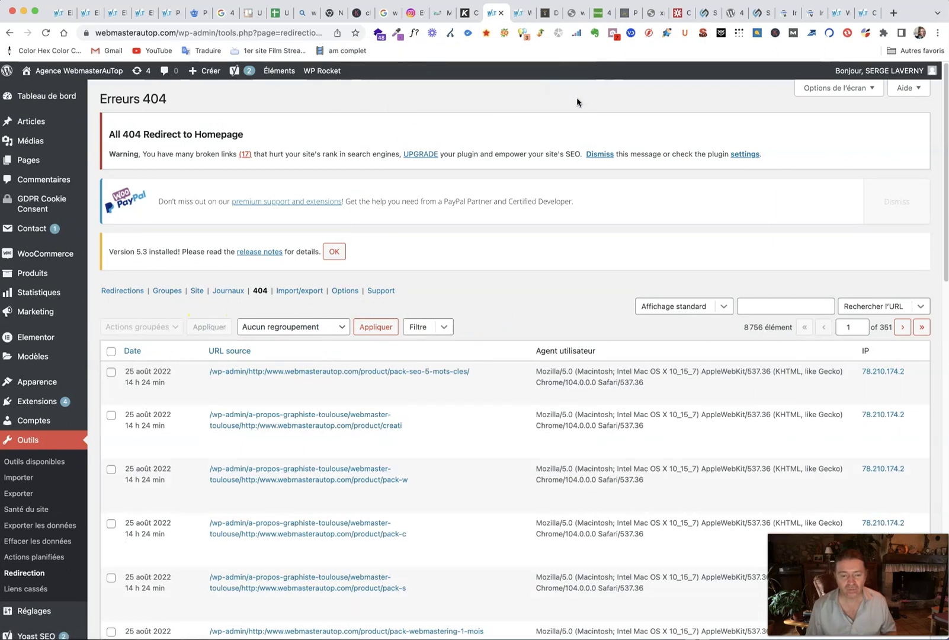
Step: Examine the source URLs of all the entries on the first page of the 404 log
scroll(221, 320, "down", 15)
scroll(222, 323, "up", 15)
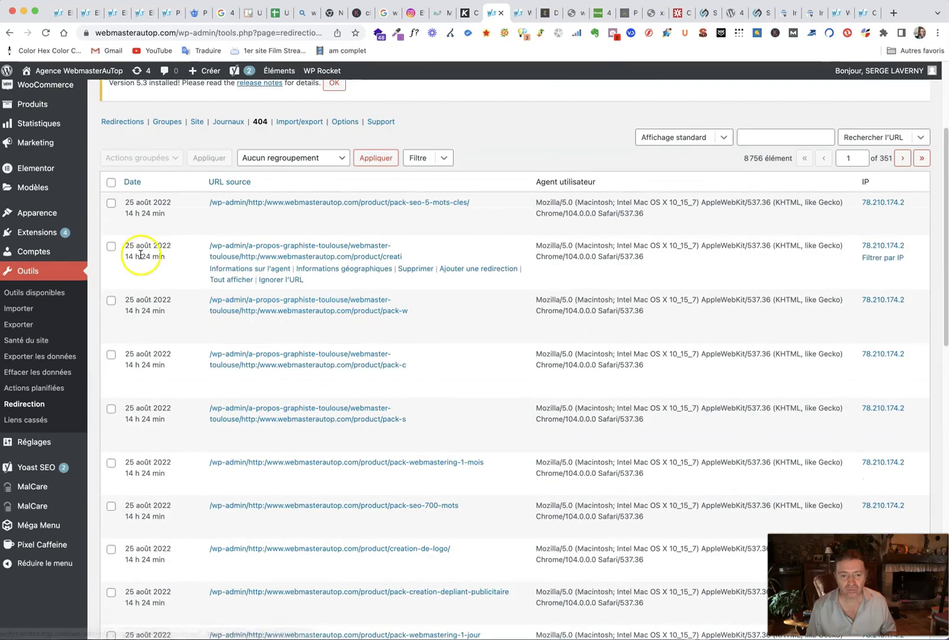
left_click(109, 182)
scroll(267, 304, "down", 6)
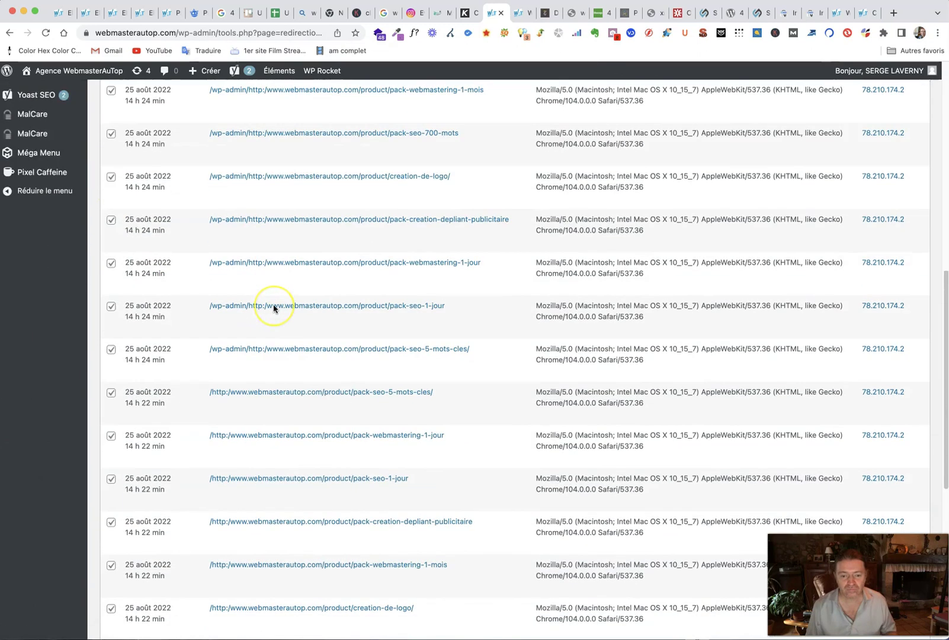
scroll(273, 310, "up", 4)
scroll(274, 309, "up", 5)
scroll(274, 308, "down", 9)
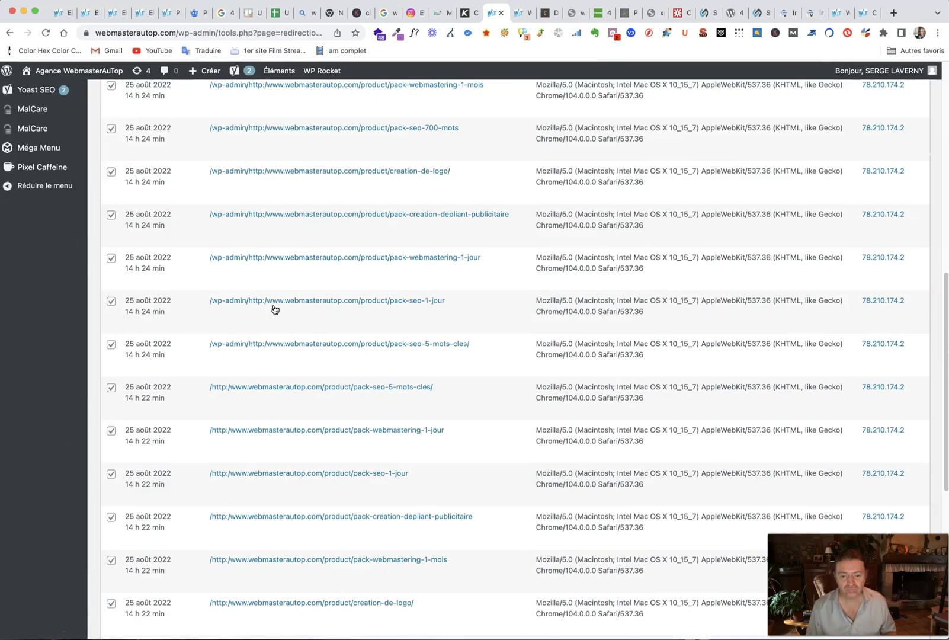
scroll(274, 309, "down", 10)
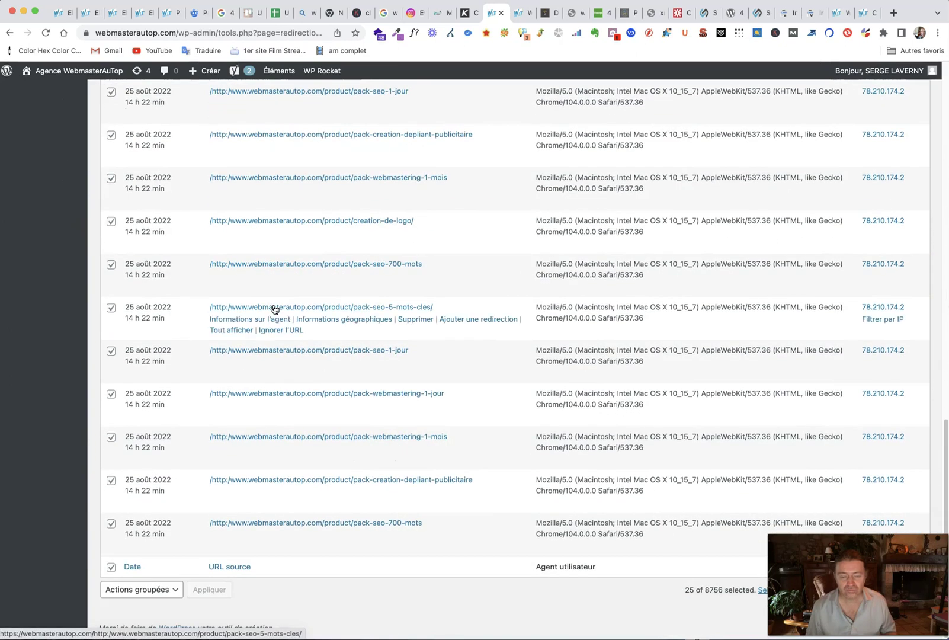
scroll(274, 309, "up", 15)
left_click(279, 327)
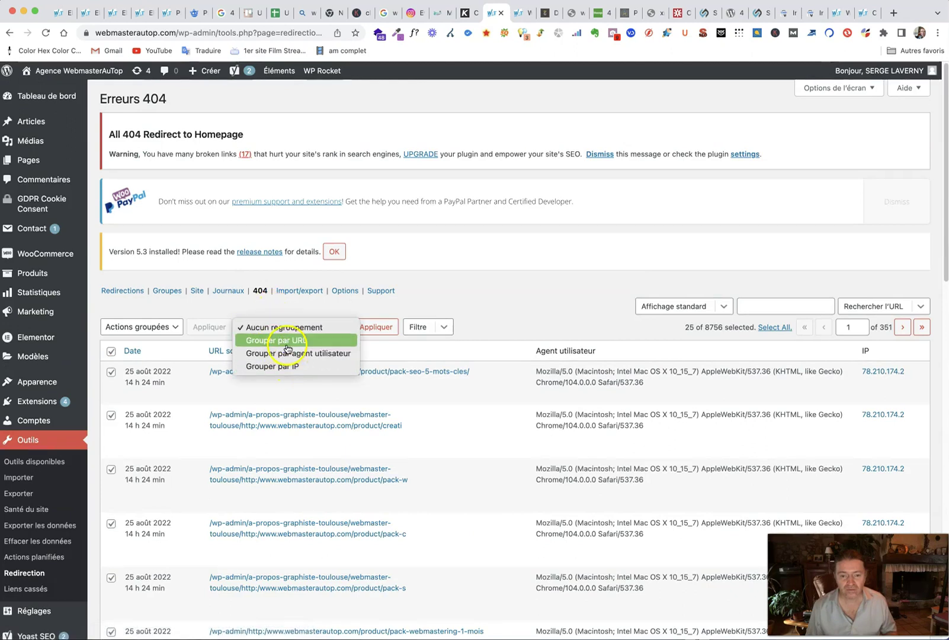
left_click(276, 340)
left_click(273, 329)
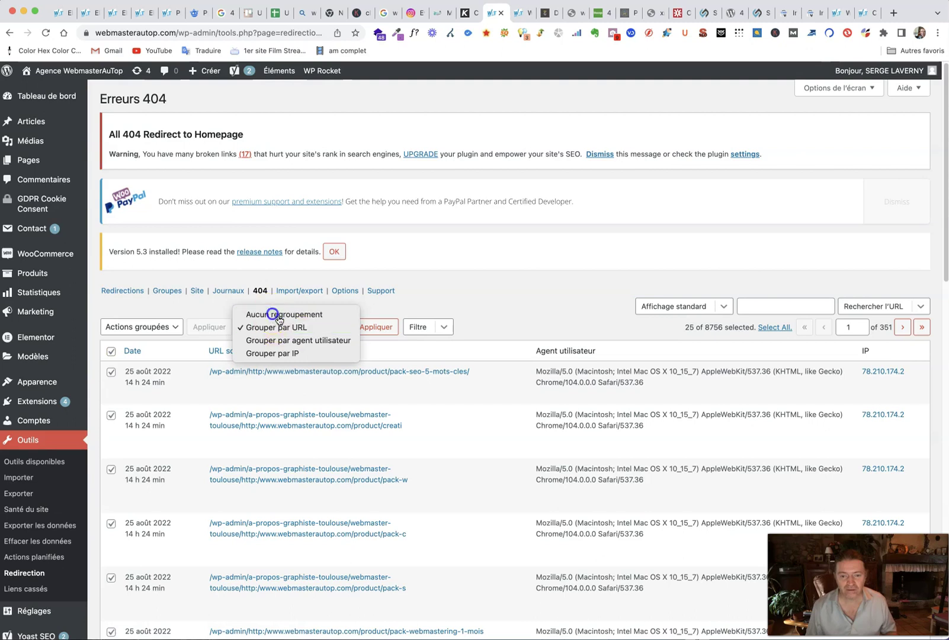
left_click(273, 314)
Step: Reload the 404 log without grouping and start the Tout rediriger bulk action for all entries on its first page
left_click(375, 326)
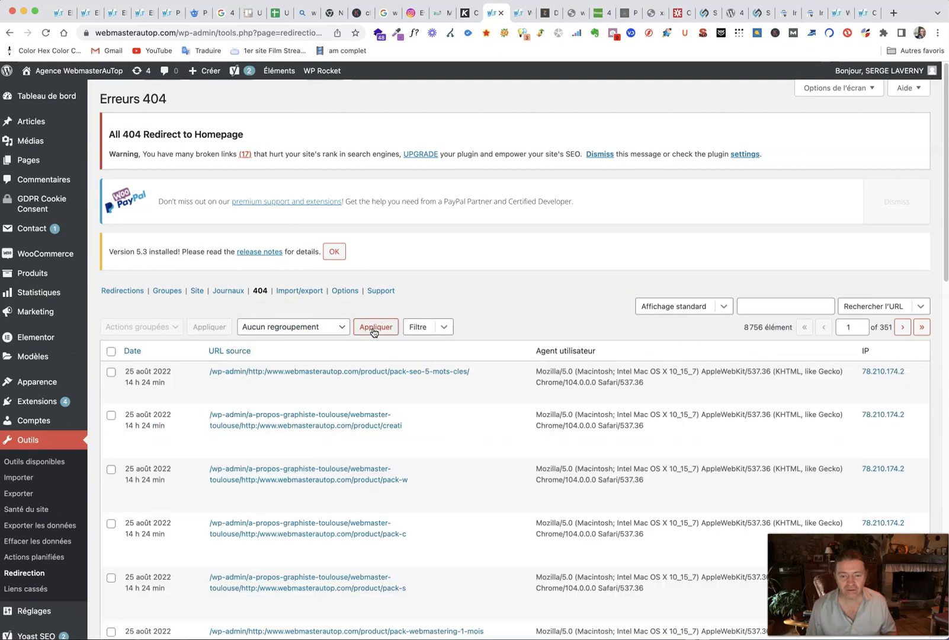
left_click(110, 351)
left_click(164, 327)
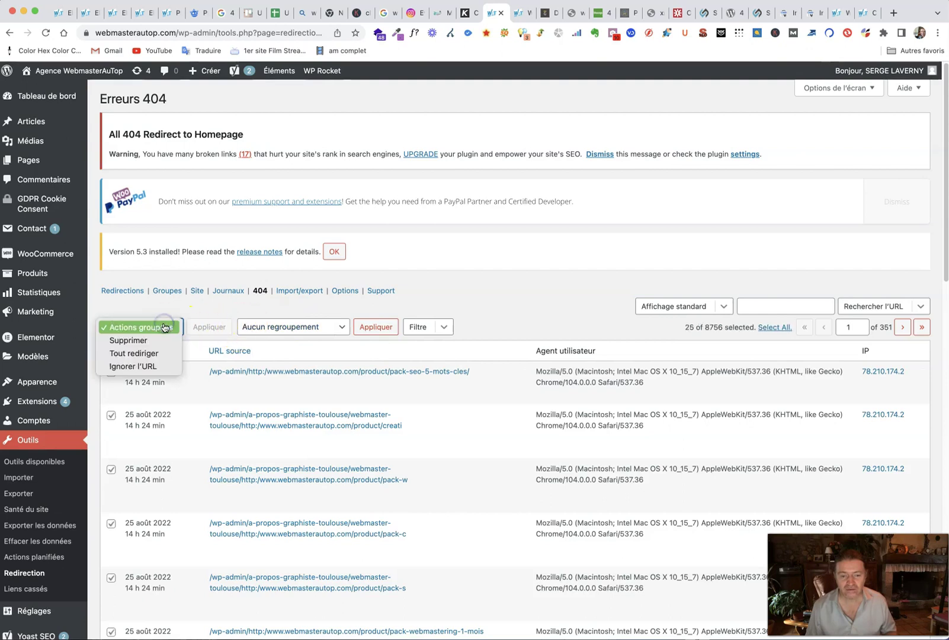
left_click(158, 356)
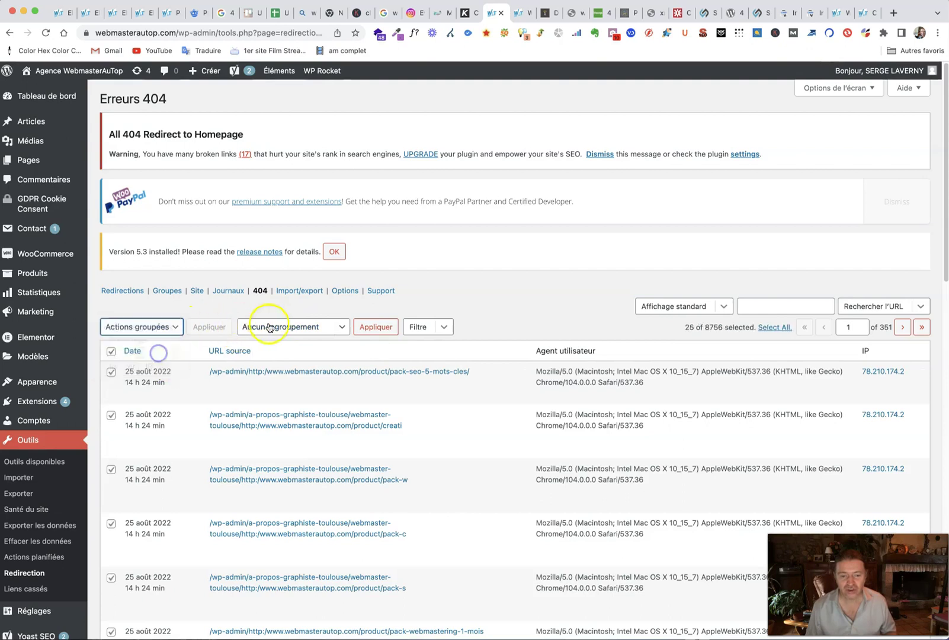
left_click(209, 327)
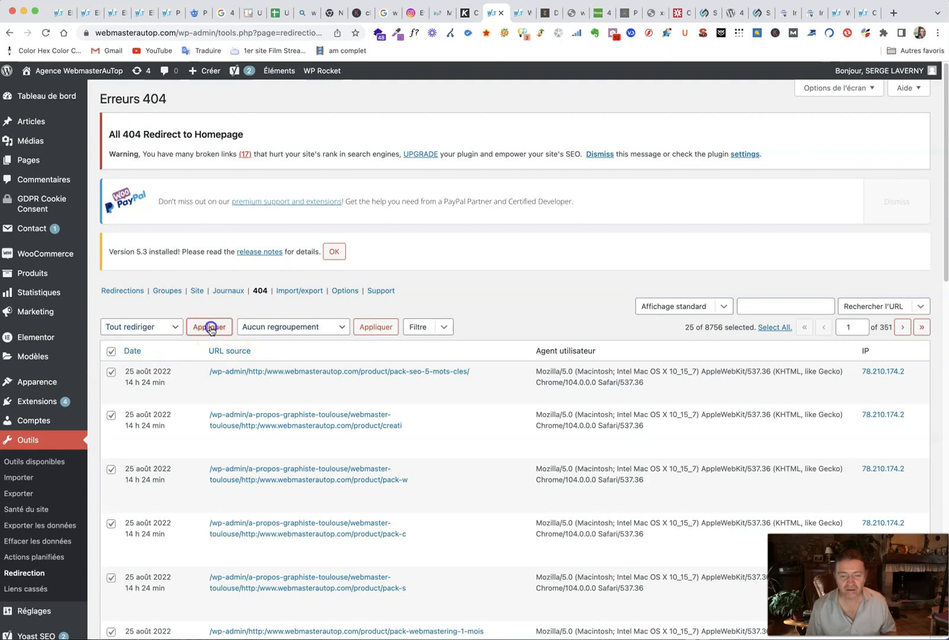
left_click(351, 360)
left_click(381, 384)
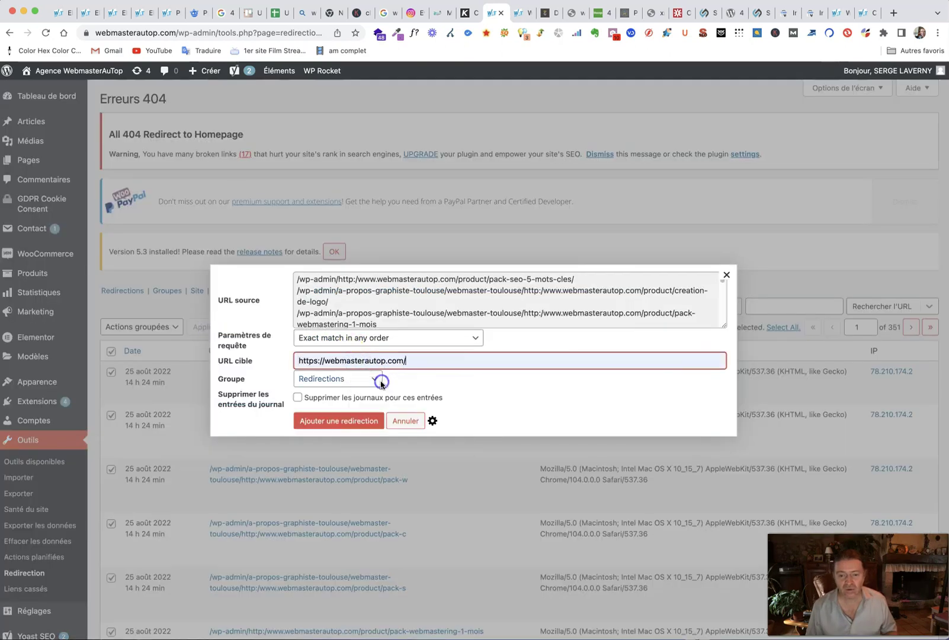
left_click(339, 420)
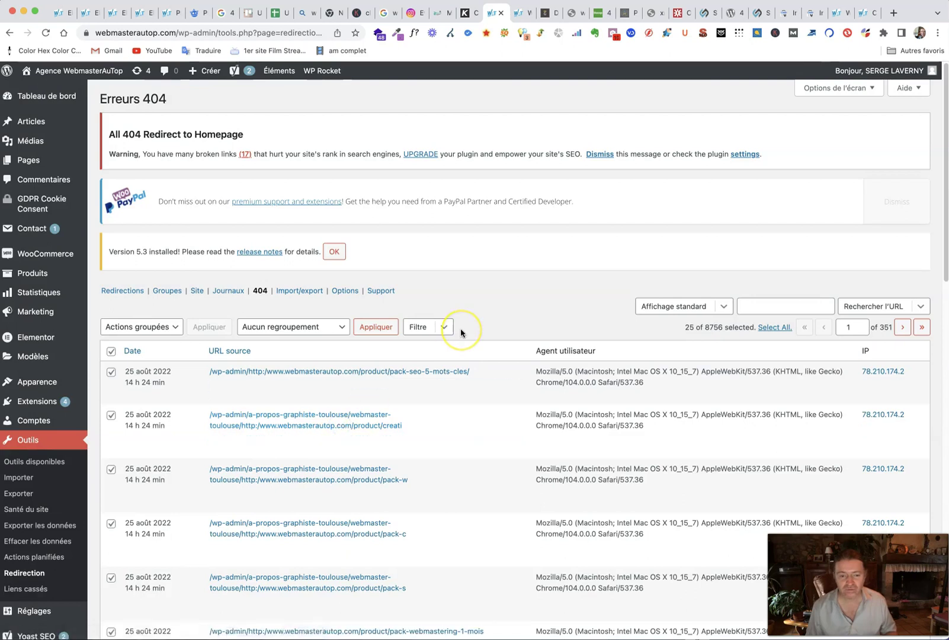
Step: Delete the redirected entries still selected in the 404 log with the Supprimer bulk action and confirm the deletion
left_click(169, 327)
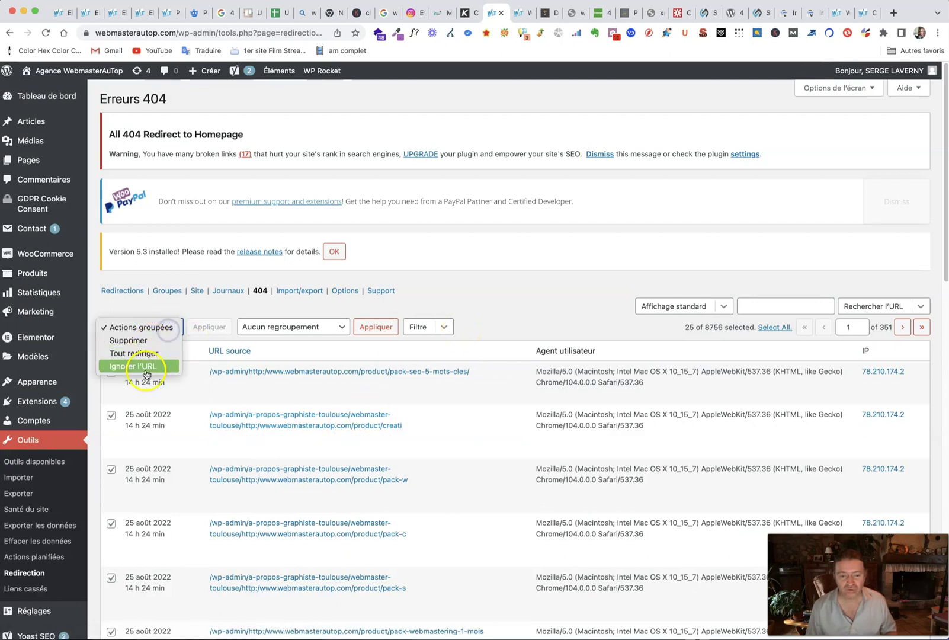
left_click(134, 342)
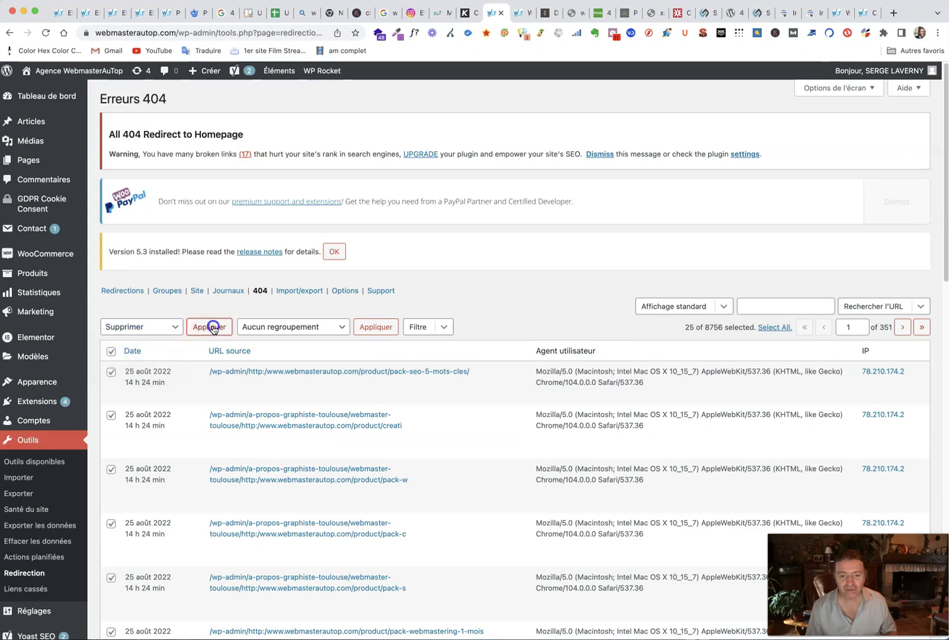
left_click(212, 327)
left_click(552, 94)
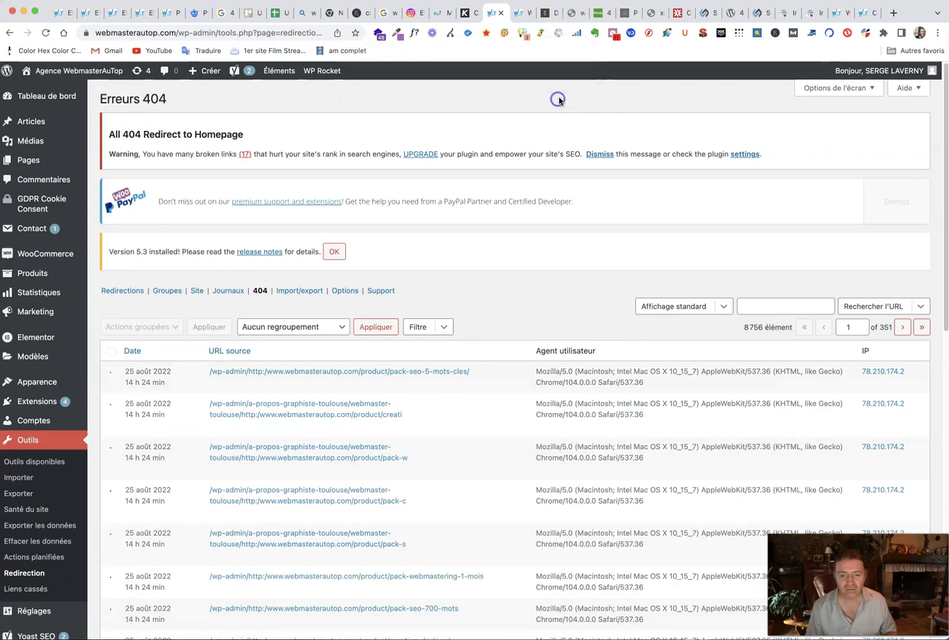
scroll(248, 259, "down", 20)
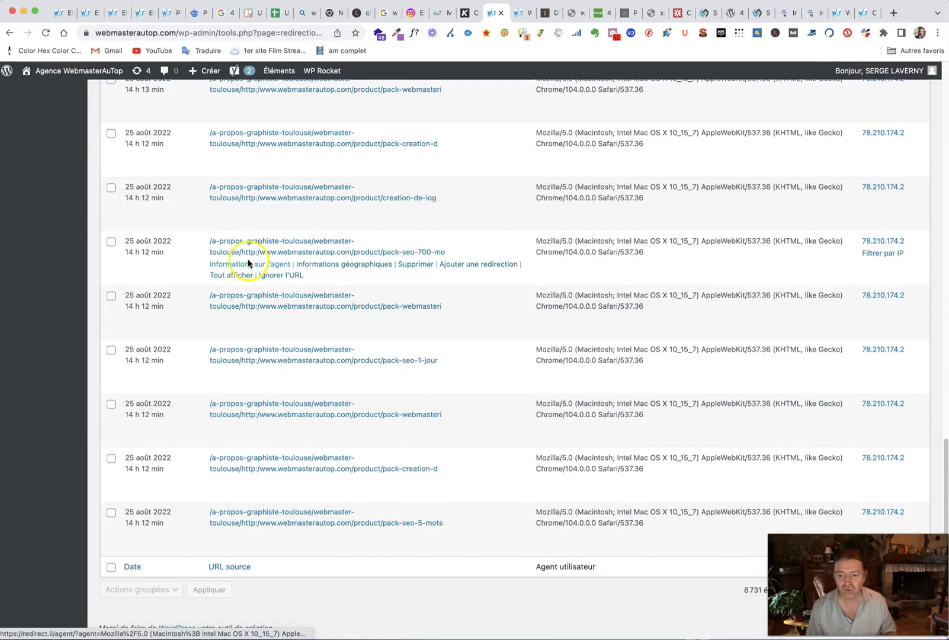
scroll(252, 269, "up", 5)
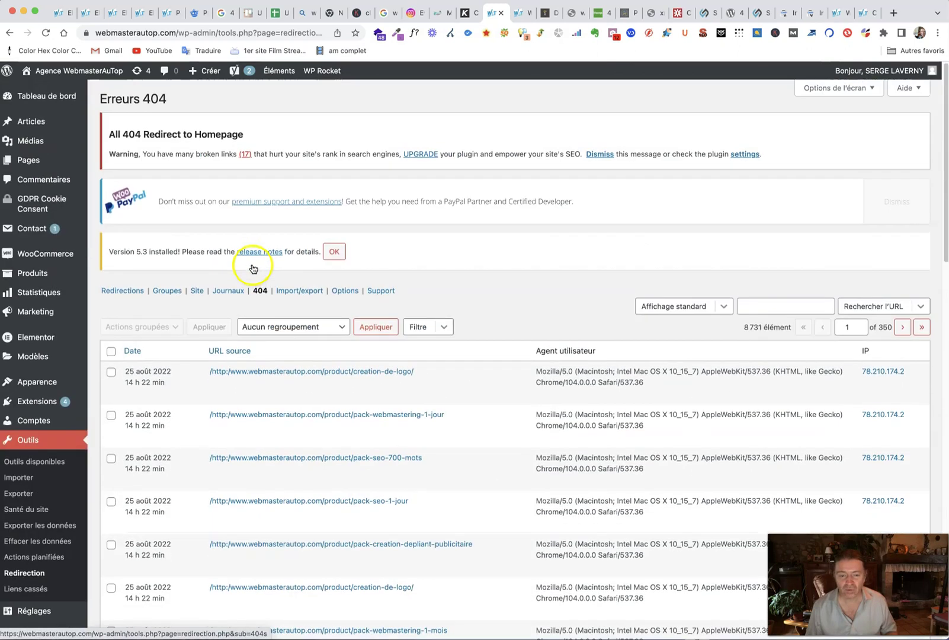
scroll(252, 269, "down", 12)
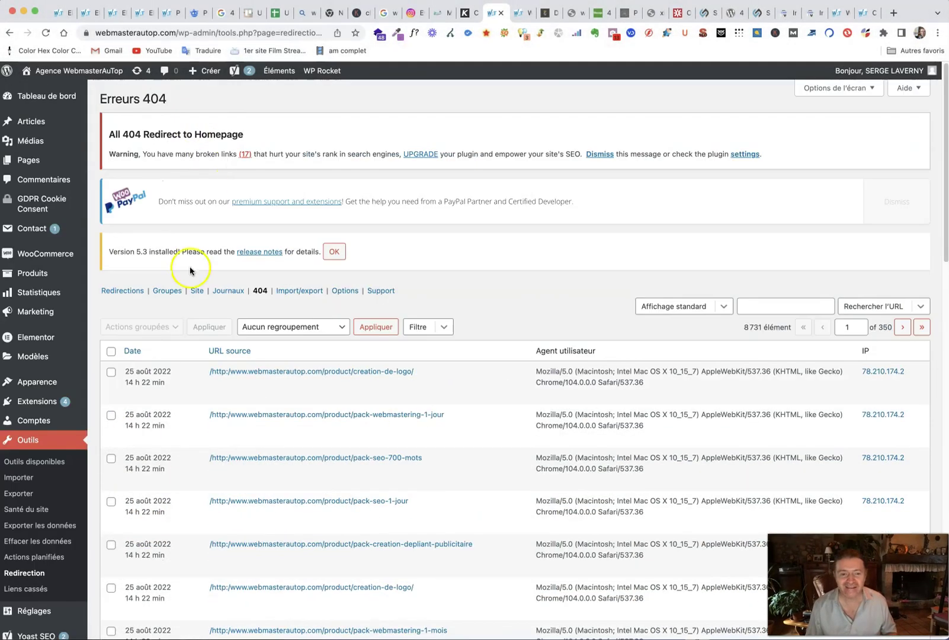
left_click(110, 352)
left_click(141, 326)
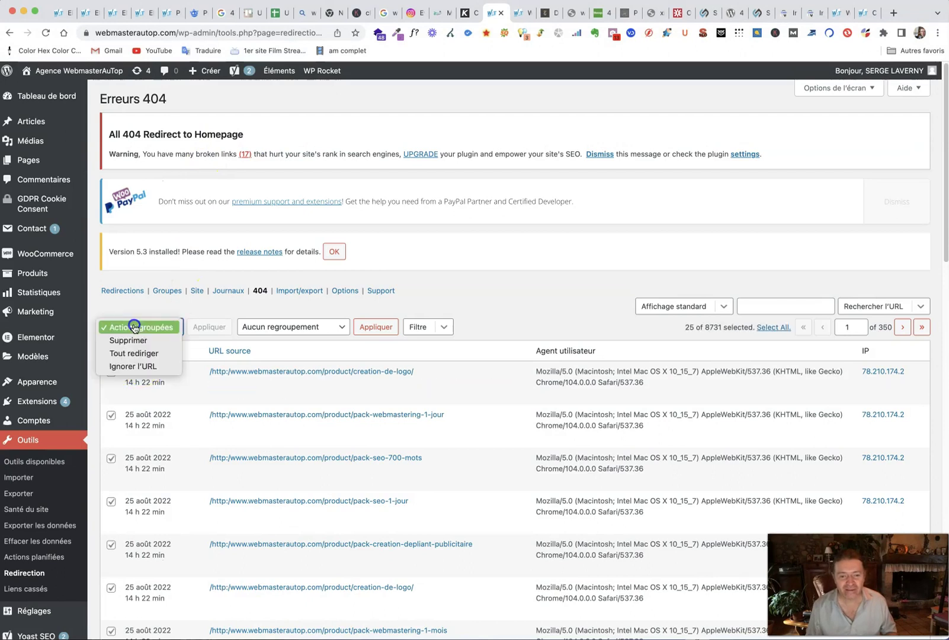
left_click(134, 354)
left_click(204, 329)
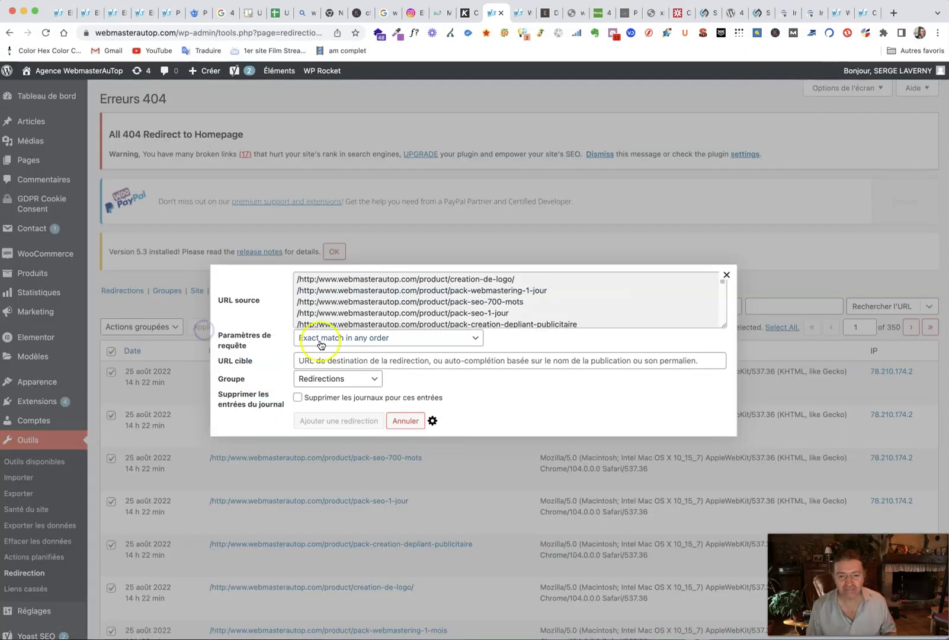
left_click(335, 362)
left_click(379, 387)
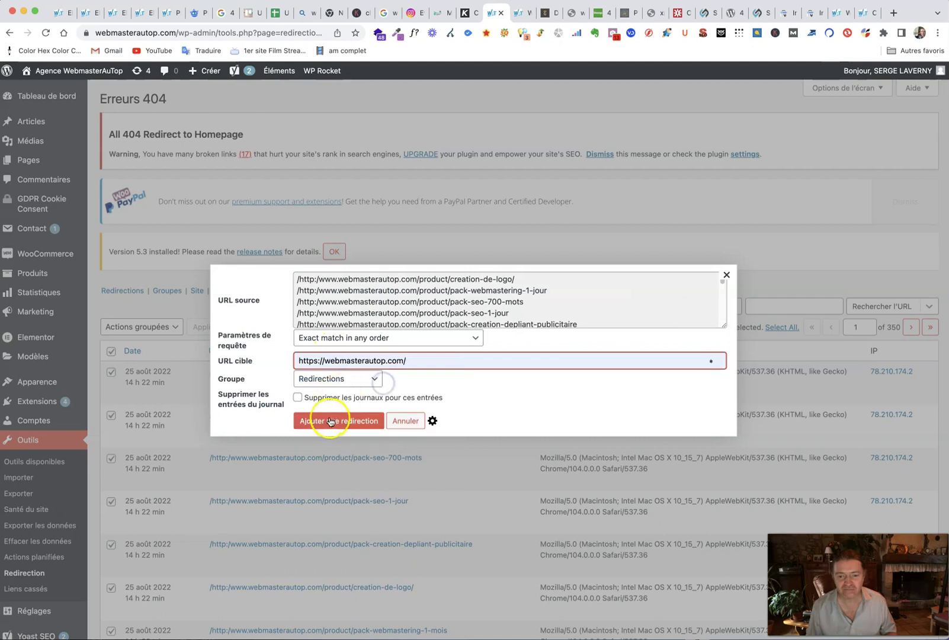
left_click(331, 420)
left_click(397, 259)
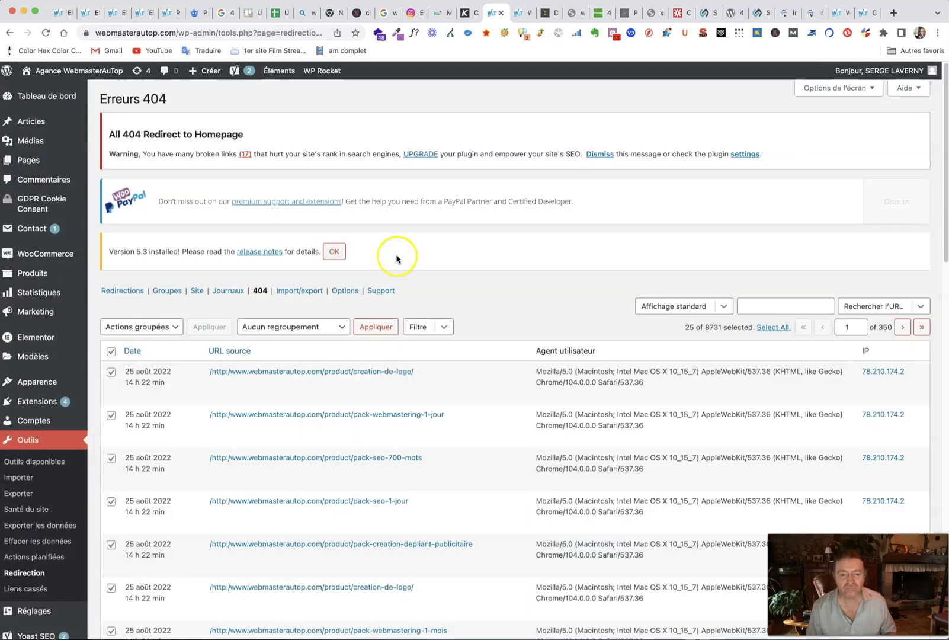
Step: Test the new redirection by opening the first source URL in the log, the creation-de-logo product address
scroll(397, 259, "down", 4)
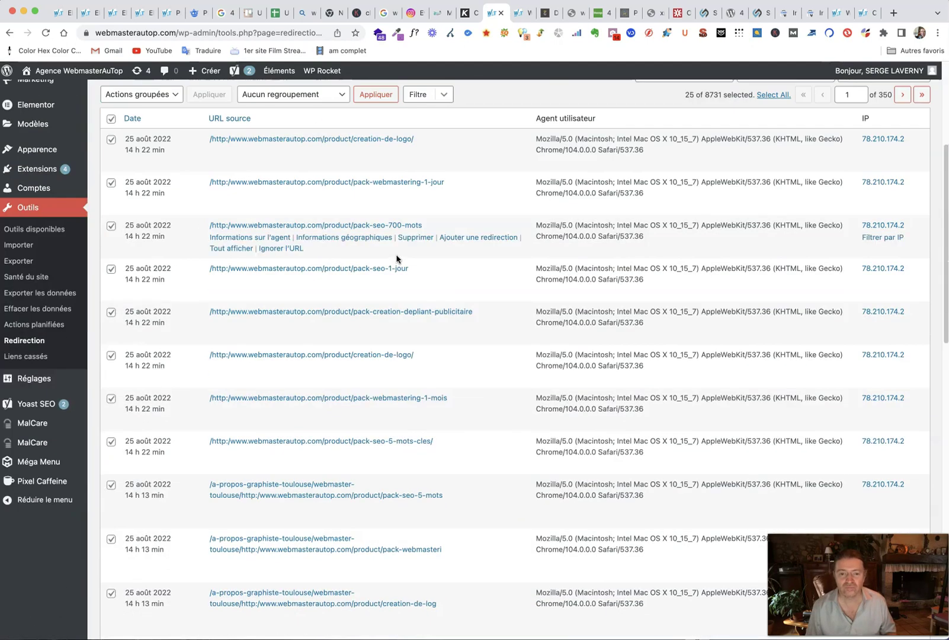
scroll(396, 256, "up", 4)
left_click(396, 265)
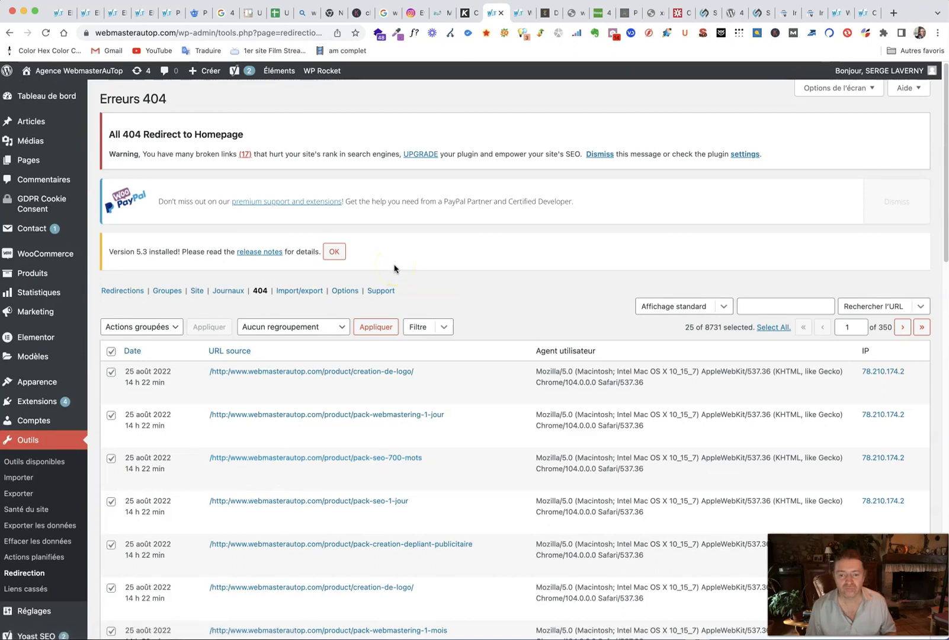
scroll(394, 269, "down", 1)
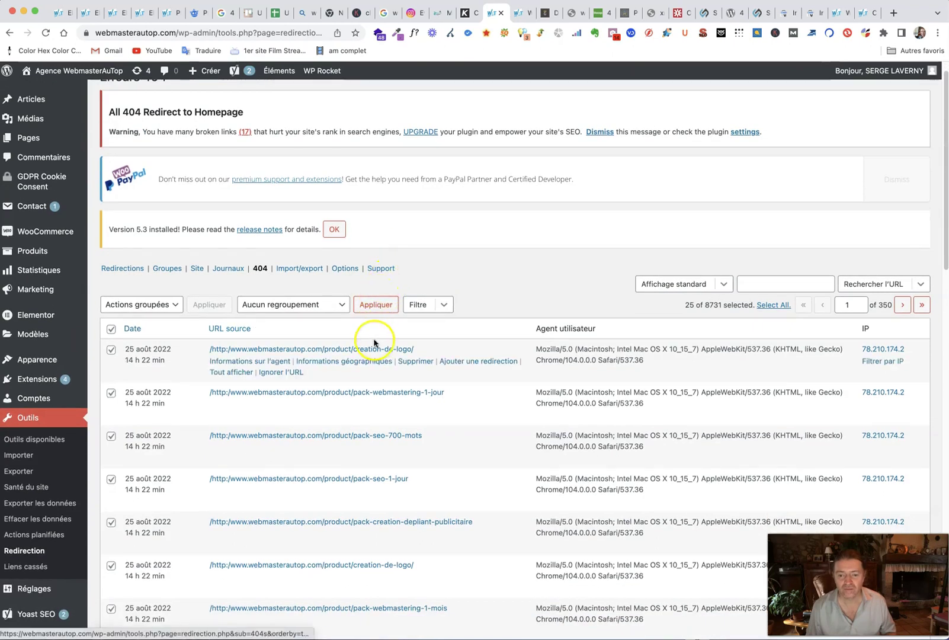
left_click(378, 352)
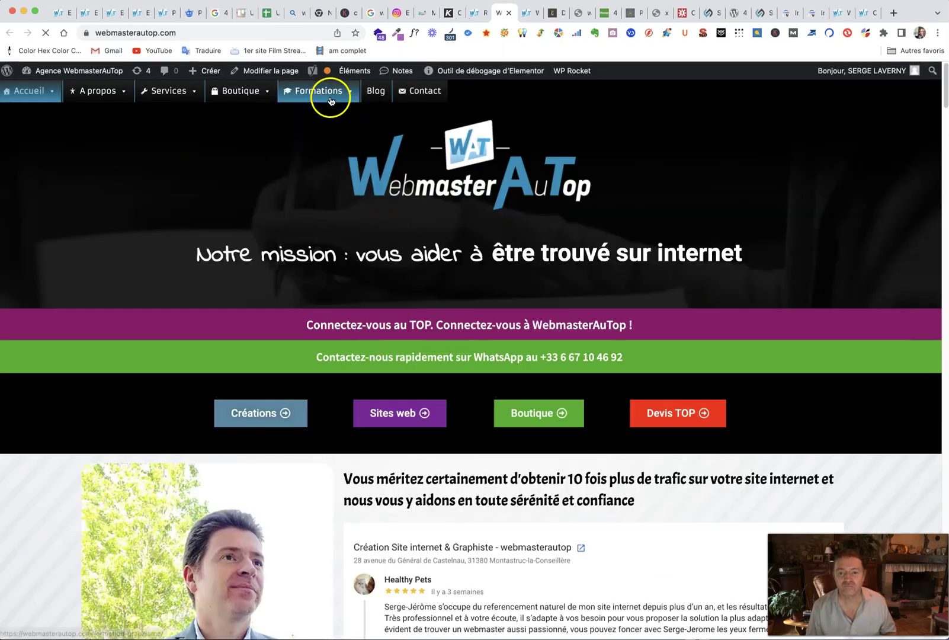
Step: Check the shop's flyer creation pack page, the Dépliant 3 volets category and its Pack Création Dépliant 3 volets product
mouse_move(314, 88)
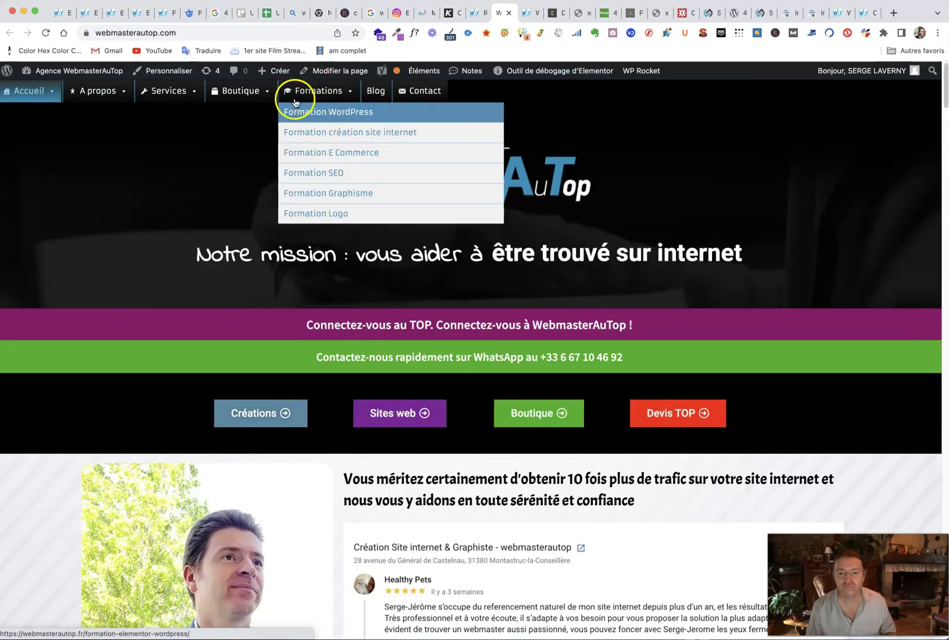
mouse_move(250, 101)
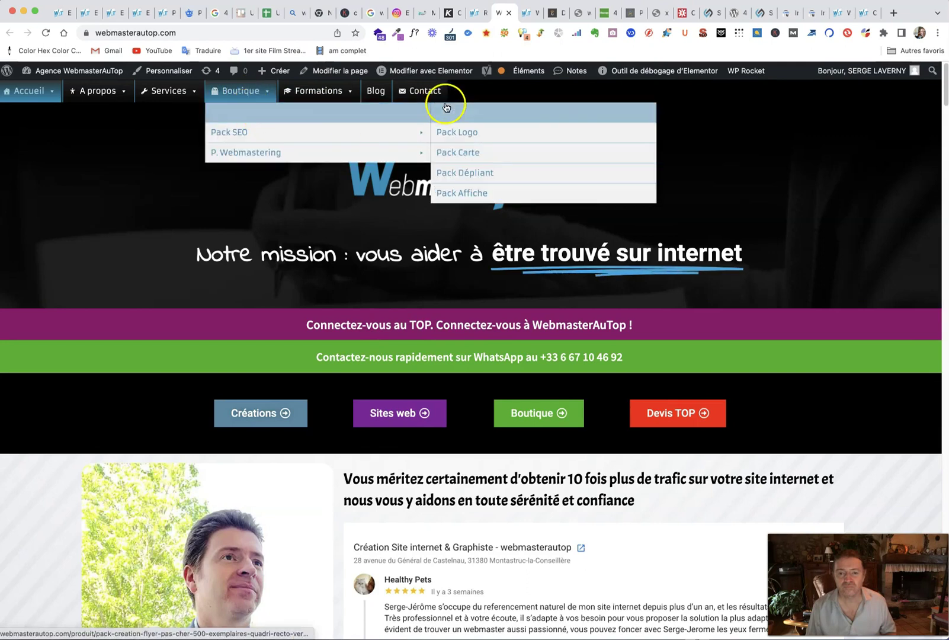
left_click(447, 107)
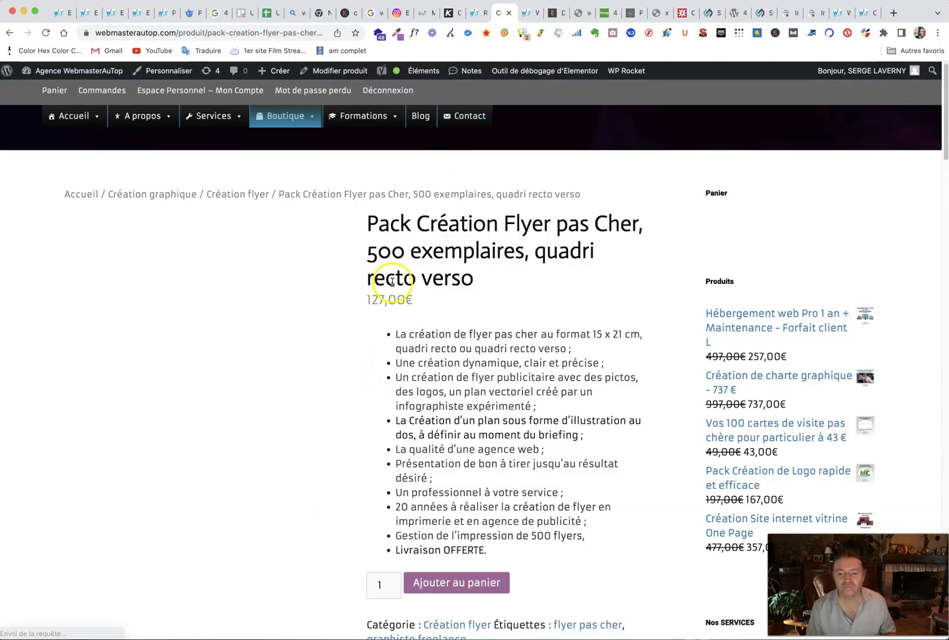
scroll(392, 282, "down", 10)
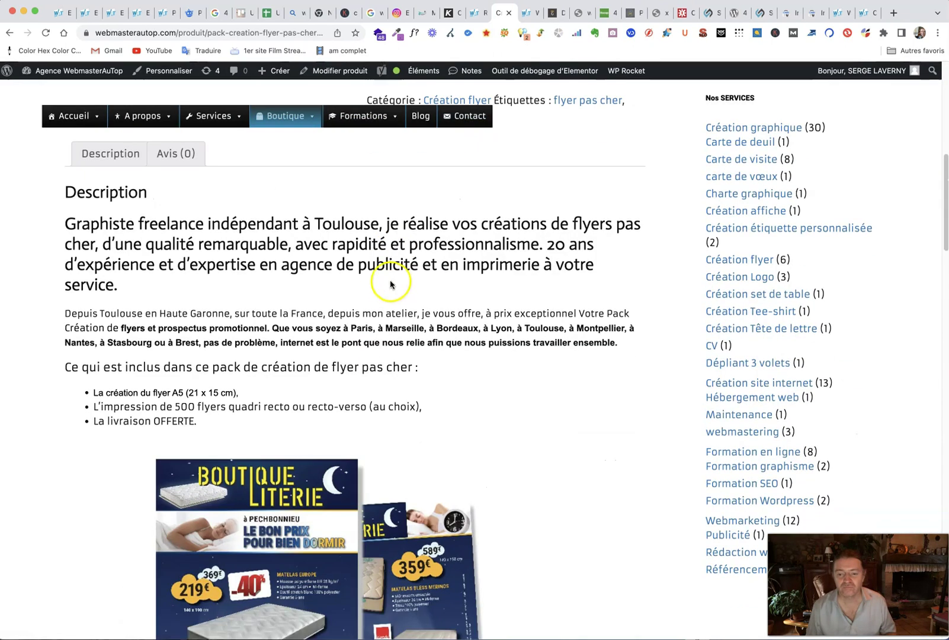
left_click(732, 367)
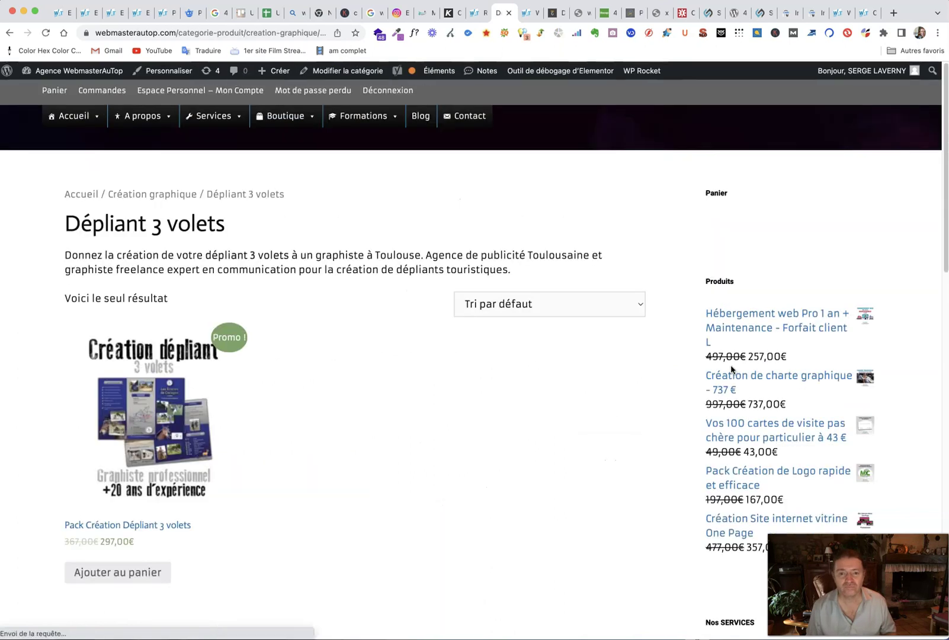
left_click(180, 400)
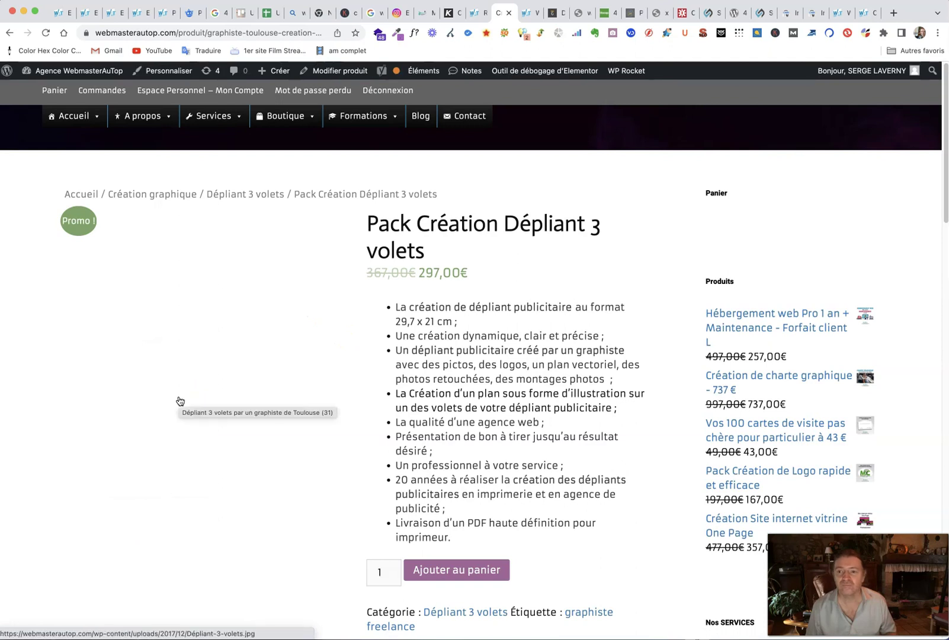
Step: Return to the 404 log and extend the selection to all entries across every page
left_click(479, 13)
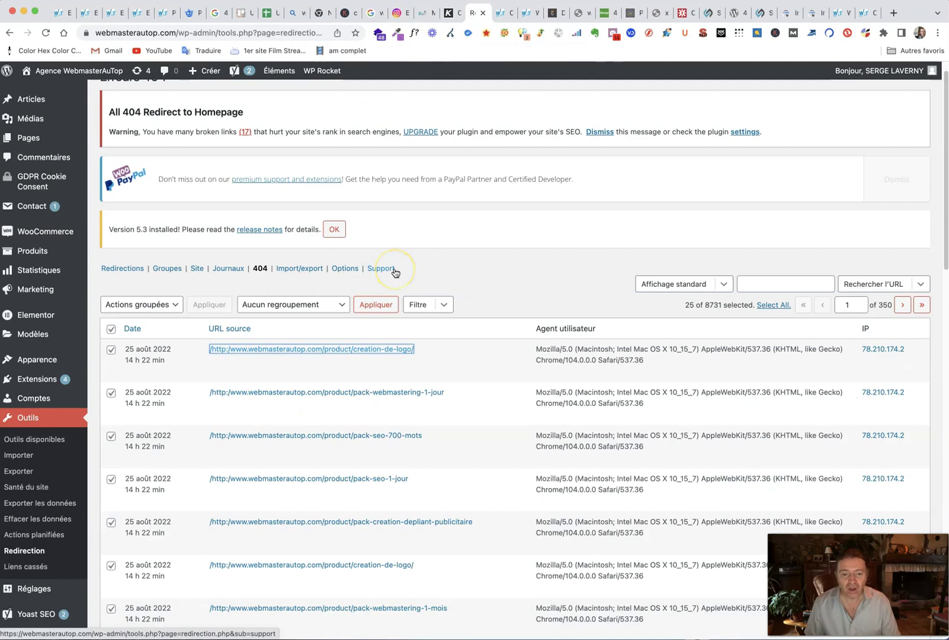
scroll(395, 272, "down", 20)
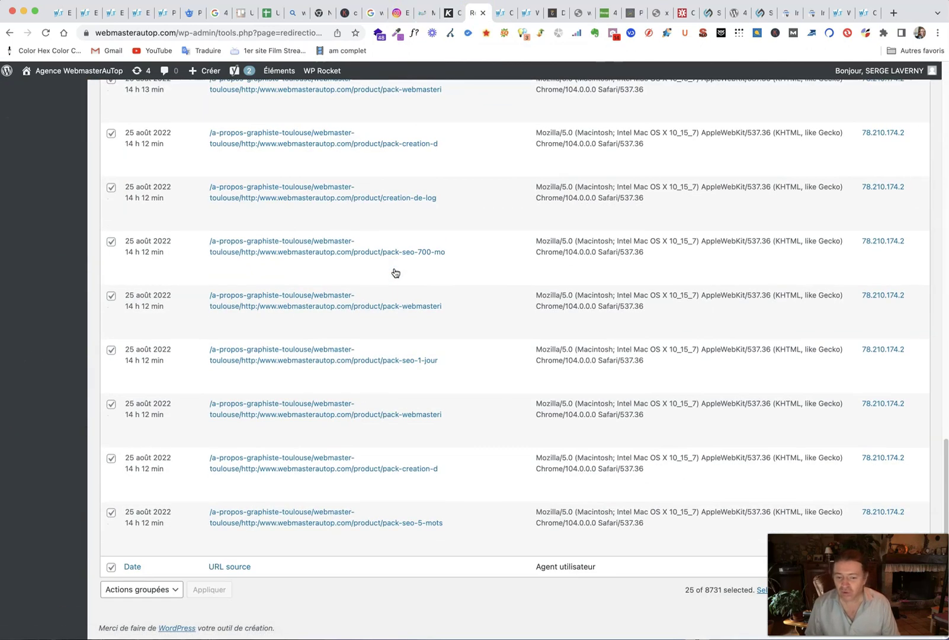
mouse_move(394, 270)
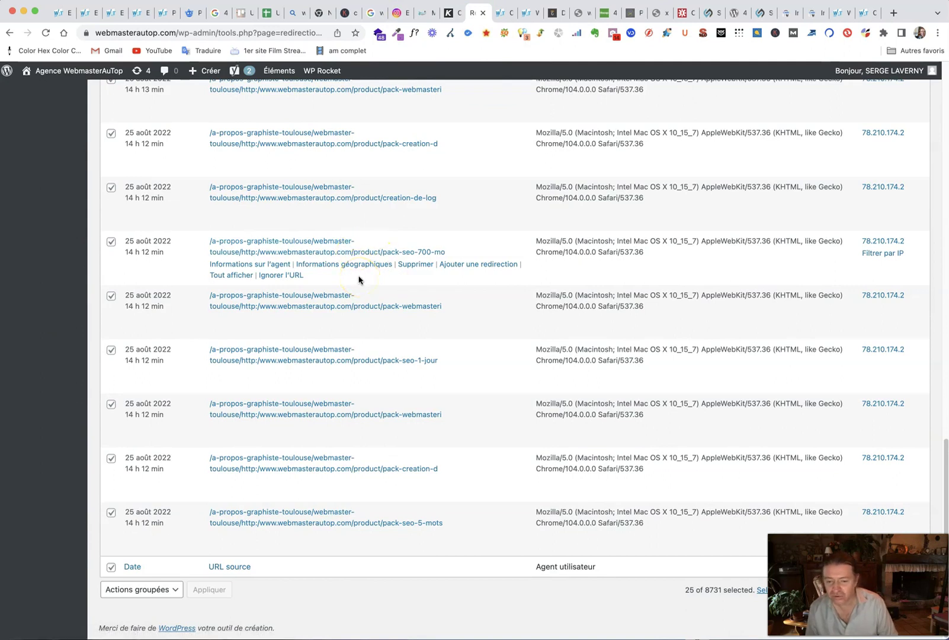
mouse_move(578, 511)
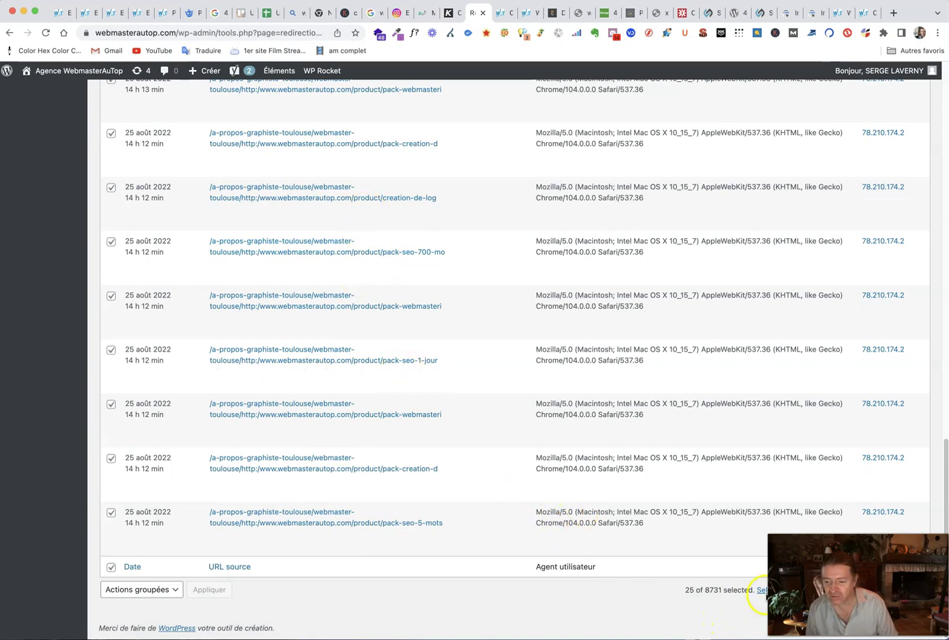
left_click(763, 590)
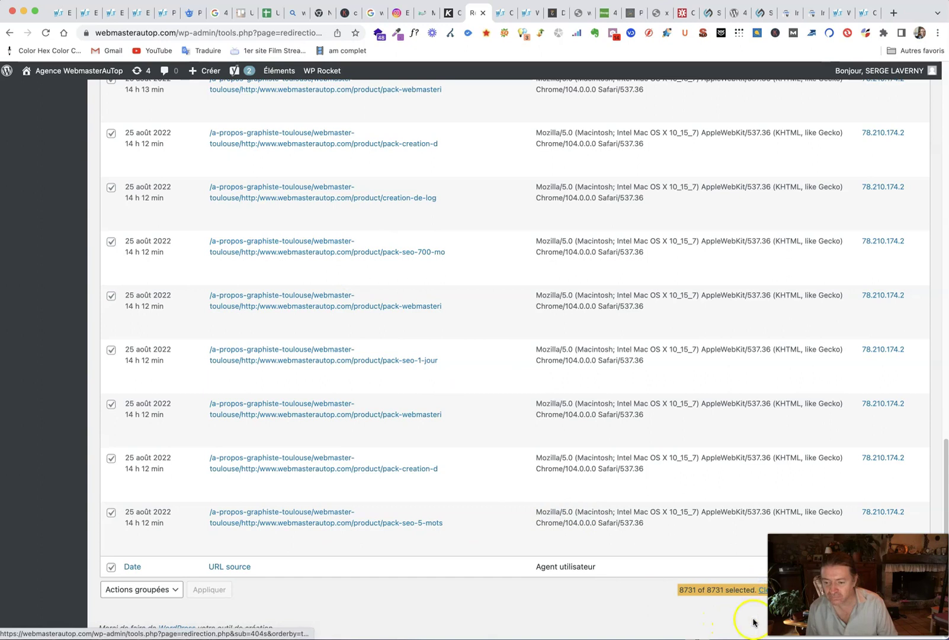
scroll(552, 477, "up", 5)
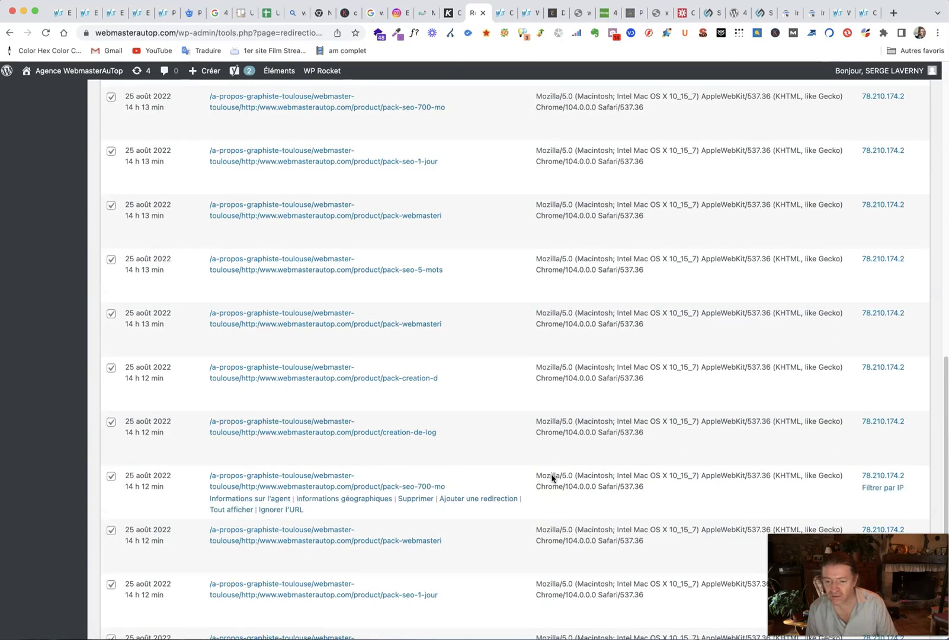
scroll(552, 477, "up", 10)
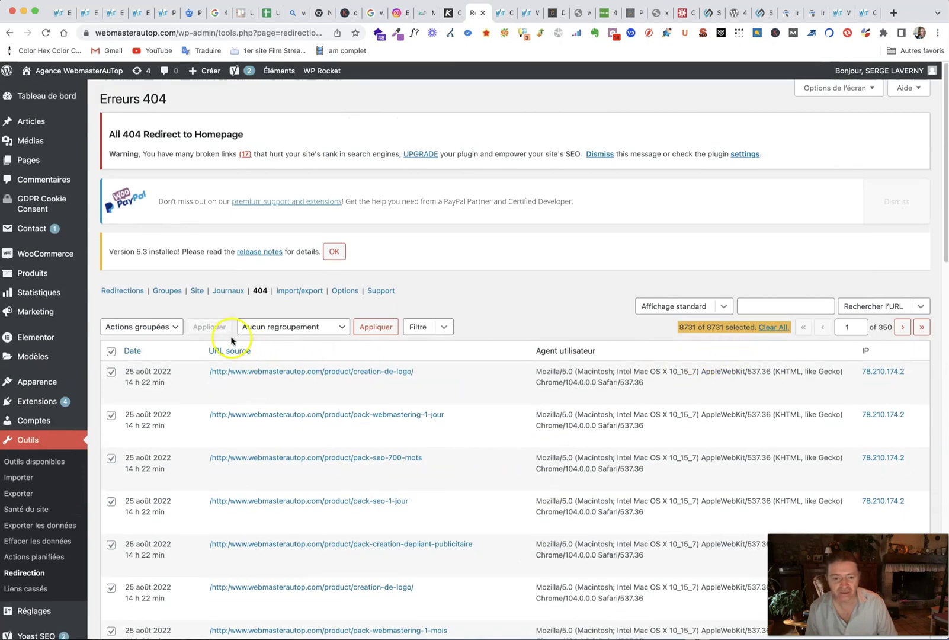
left_click(163, 333)
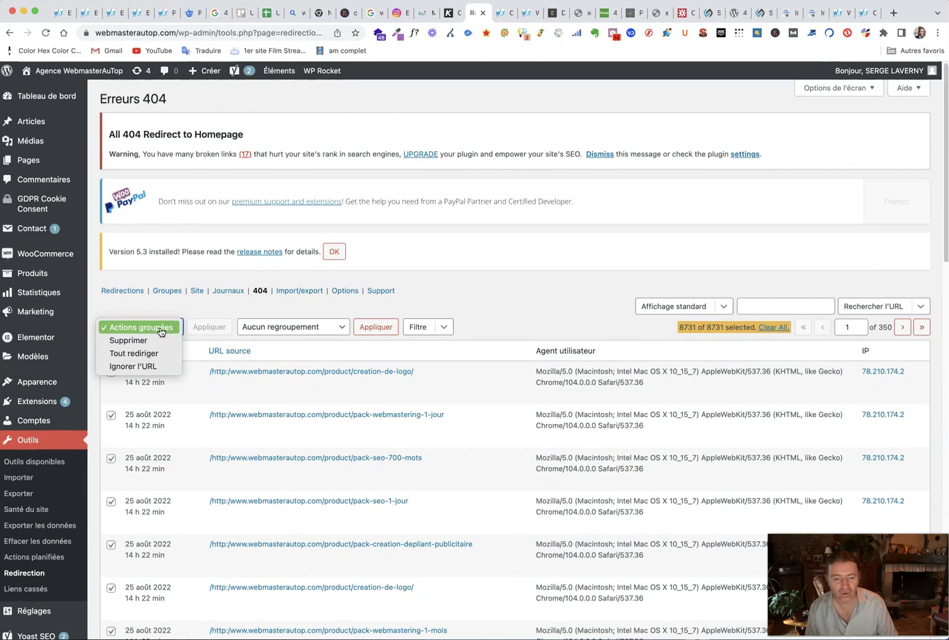
left_click(145, 353)
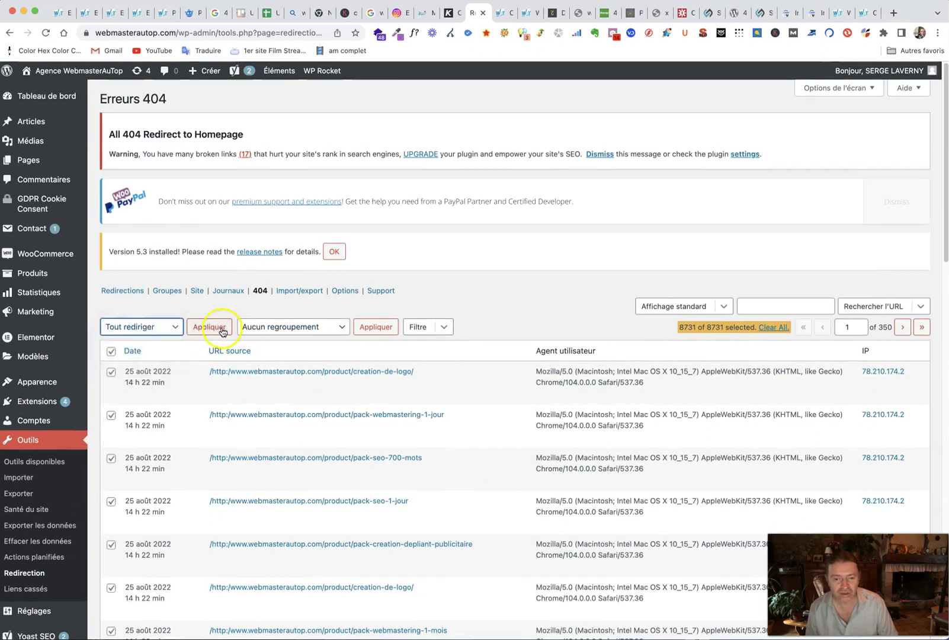
left_click(223, 332)
left_click(325, 361)
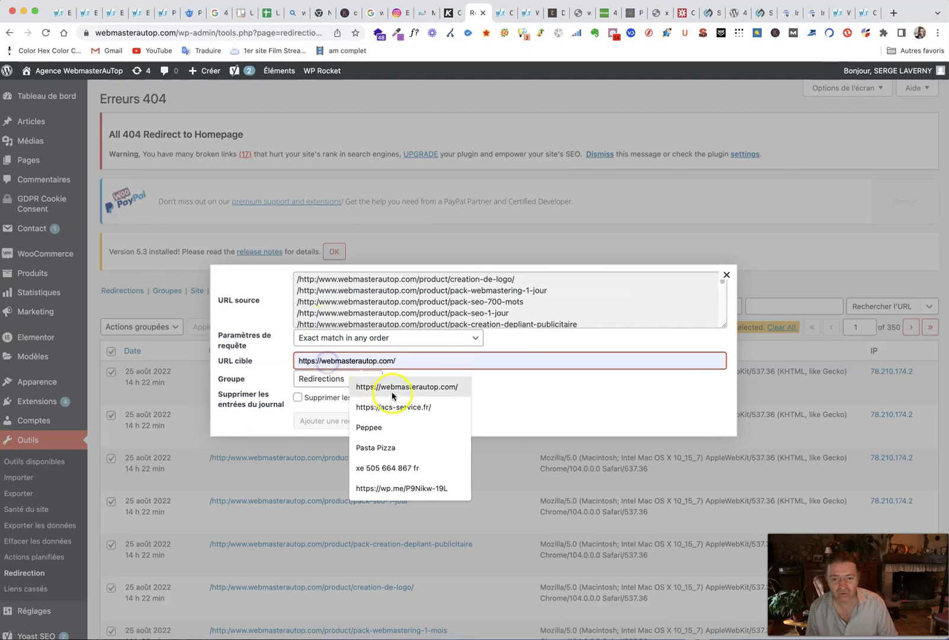
left_click(392, 392)
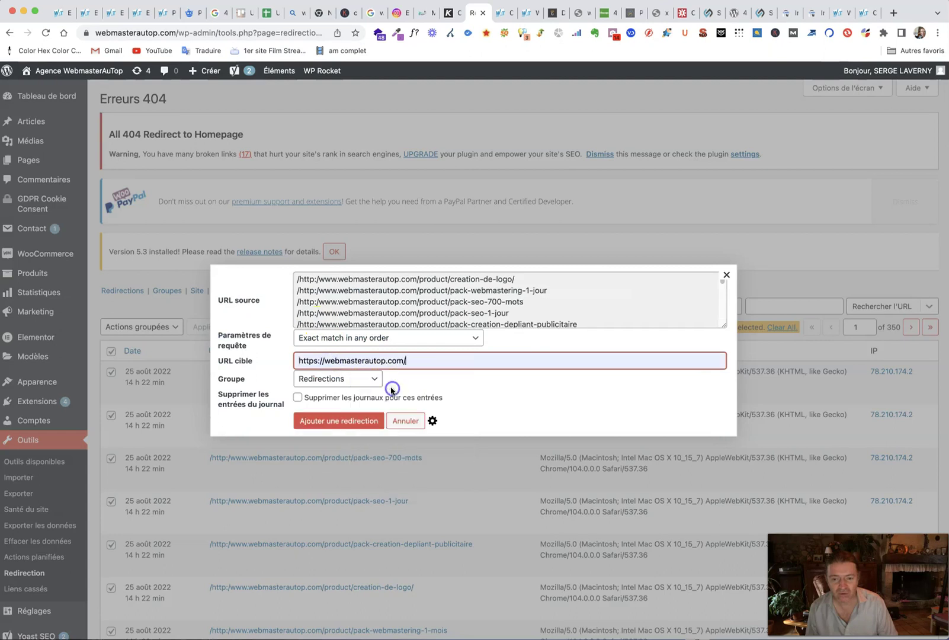
left_click(352, 400)
left_click(351, 422)
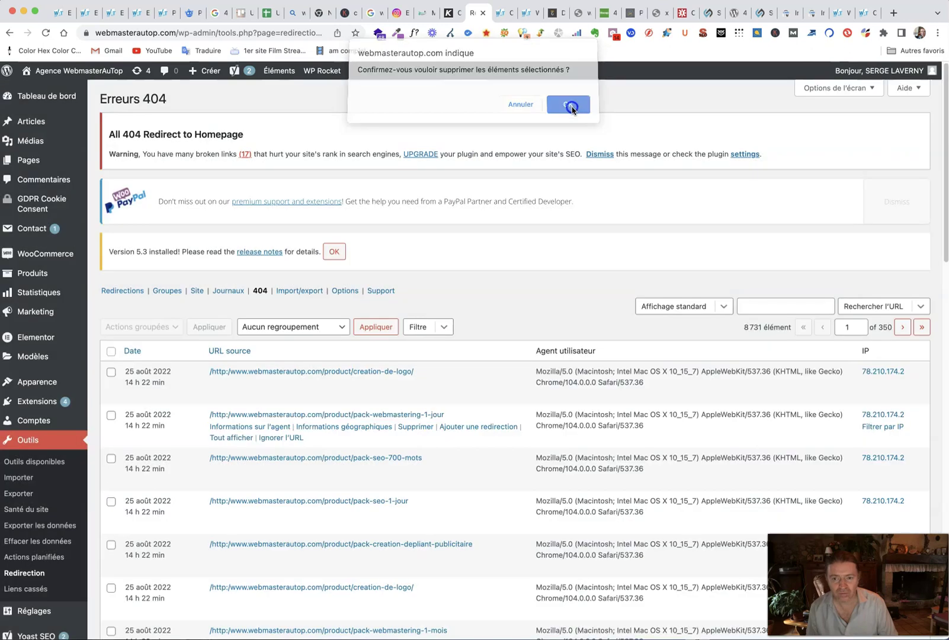
left_click(568, 107)
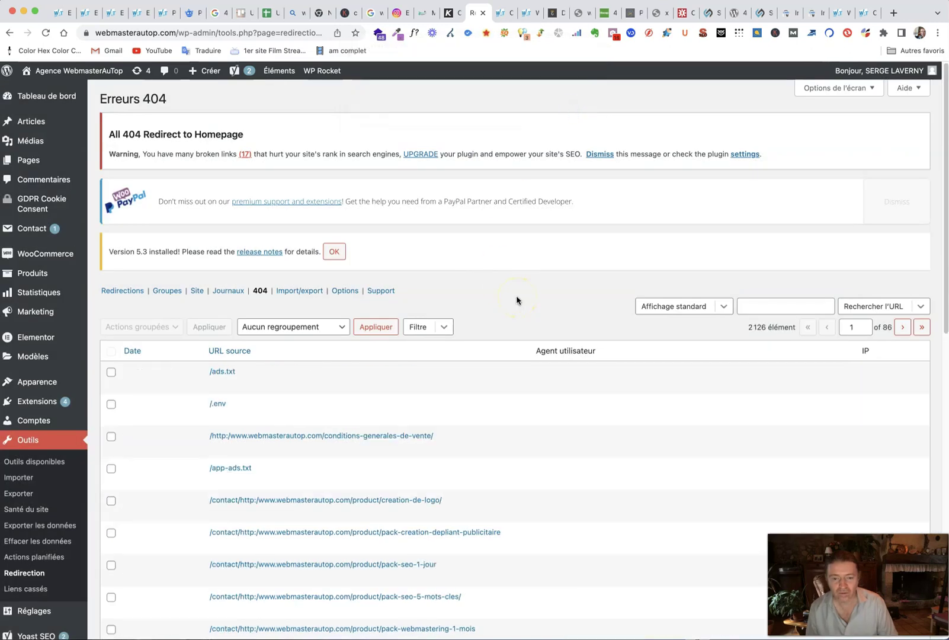
scroll(544, 349, "down", 10)
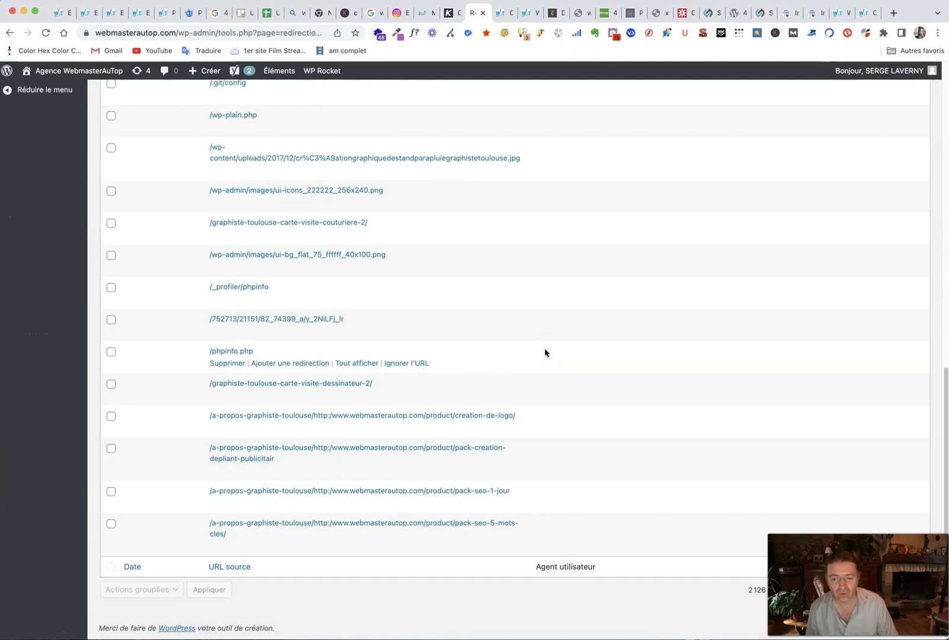
scroll(545, 351, "up", 15)
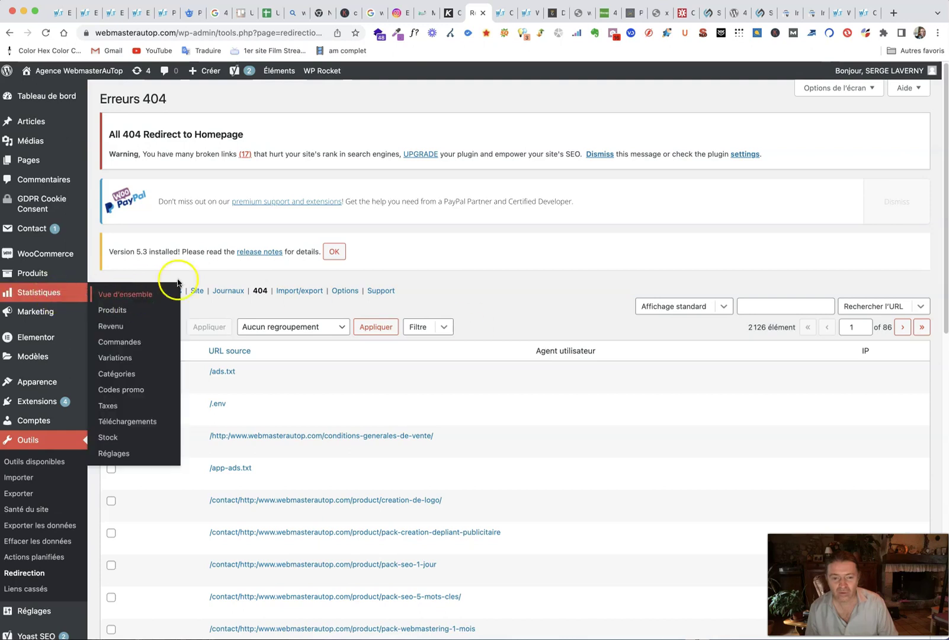
Step: Open the list of existing redirections and clear the site's WP Rocket cache
left_click(122, 296)
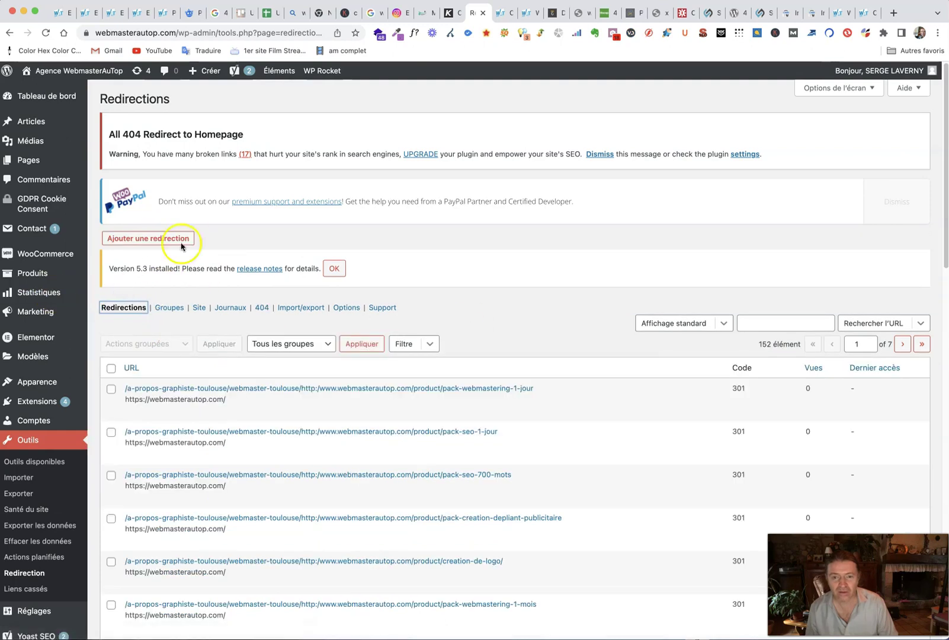
mouse_move(320, 75)
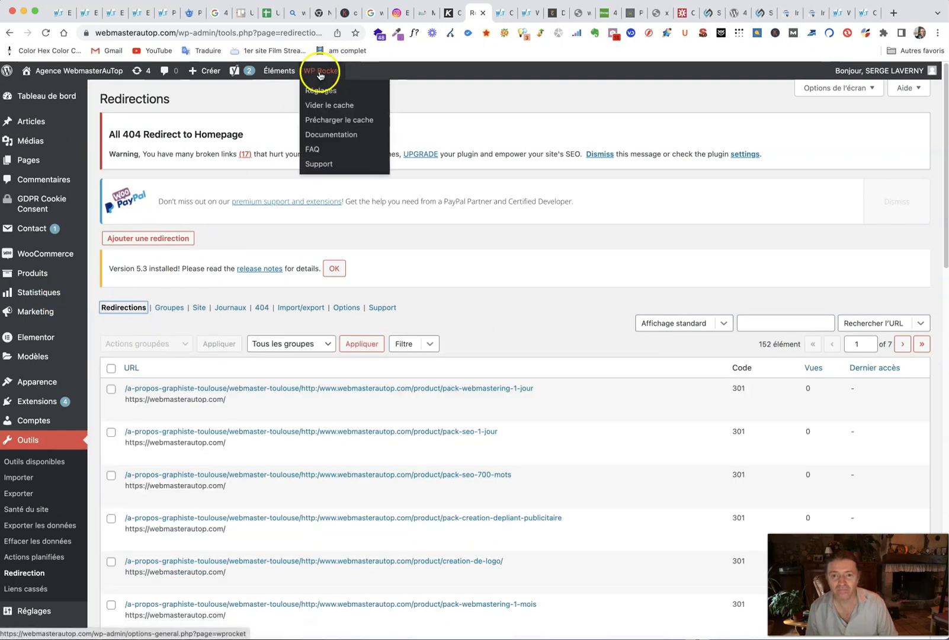
left_click(323, 106)
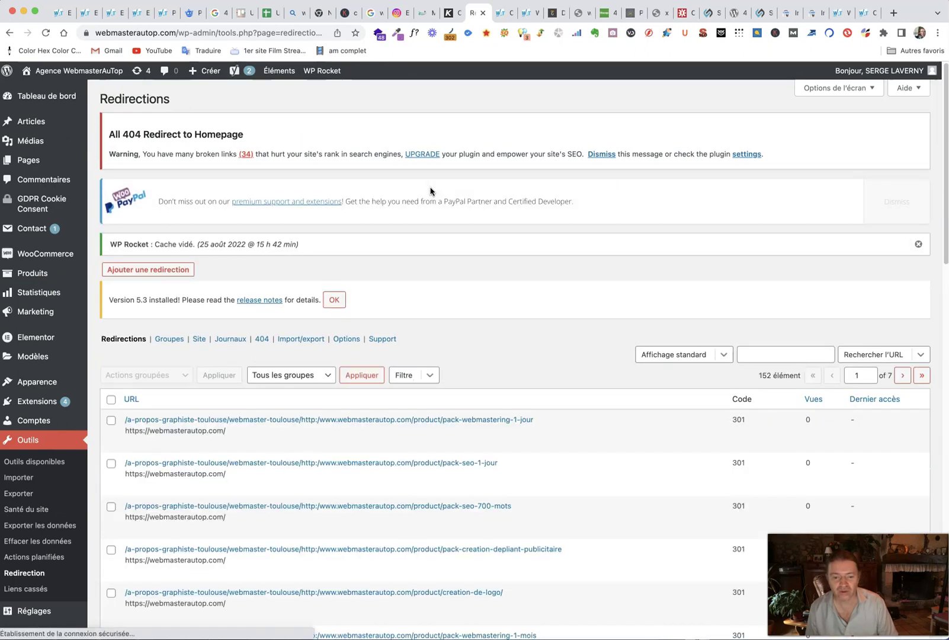
Step: Reopen the 404 error log and look through the entries on its first page down to the end of the list
left_click(263, 337)
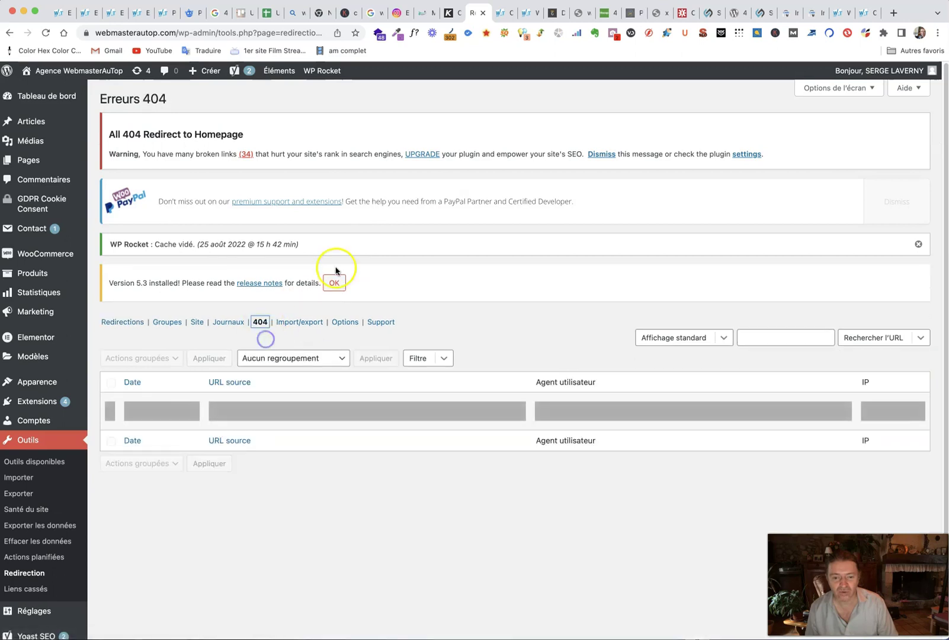
scroll(336, 271, "down", 20)
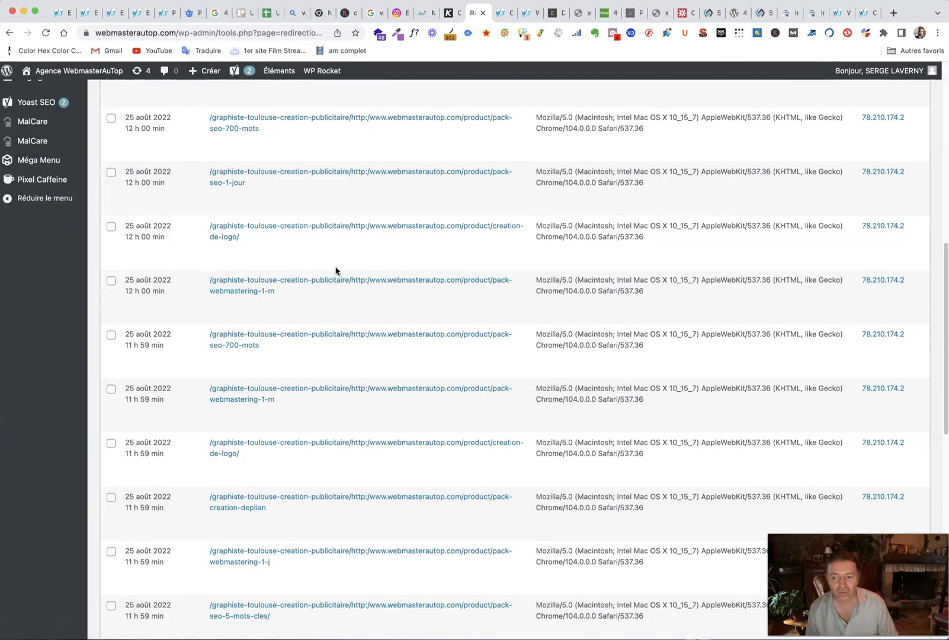
mouse_move(335, 271)
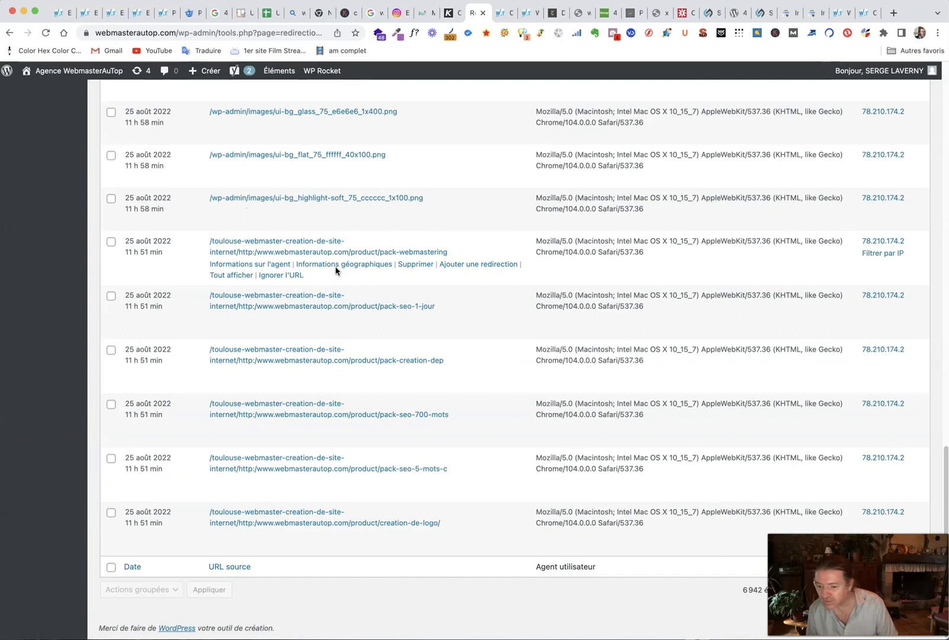
scroll(336, 271, "up", 20)
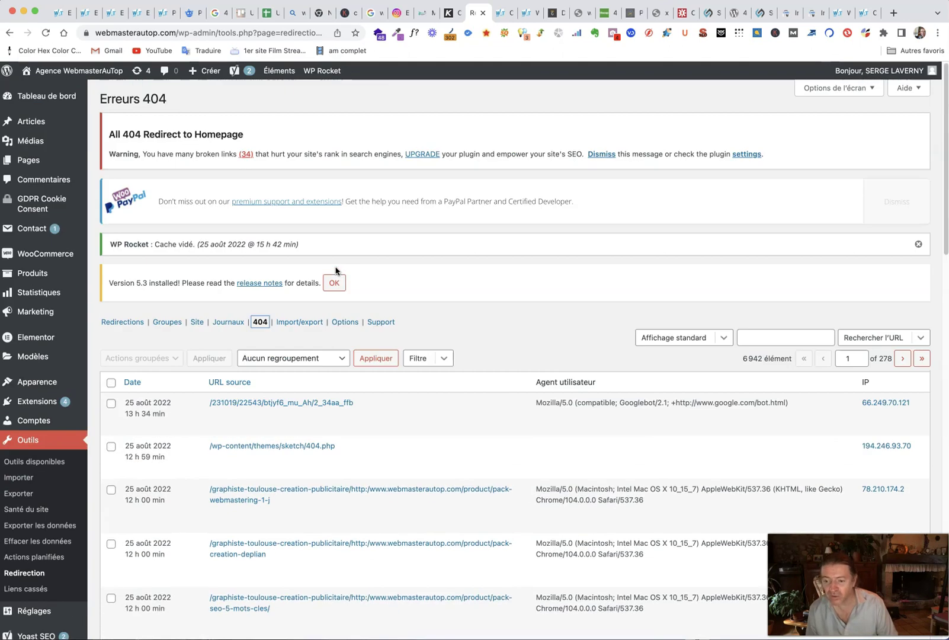